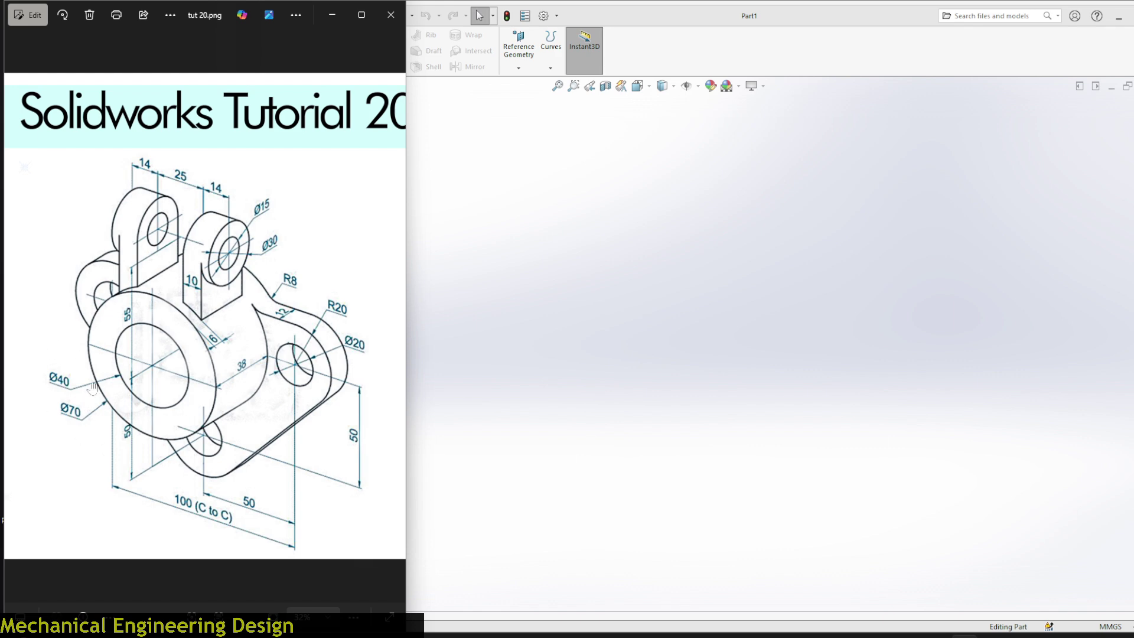
- Zoom and pan around the reference drawing to bring its title band into view
scroll(37, 408, up, 3)
scroll(156, 425, down, 2)
scroll(77, 438, up, 2)
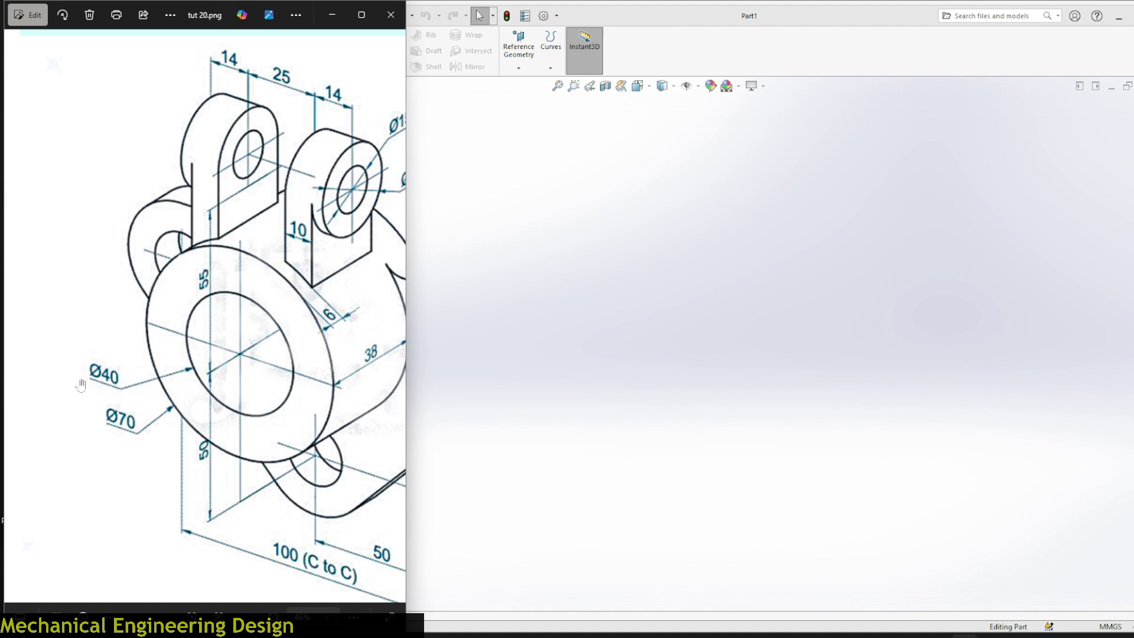
scroll(133, 356, down, 3)
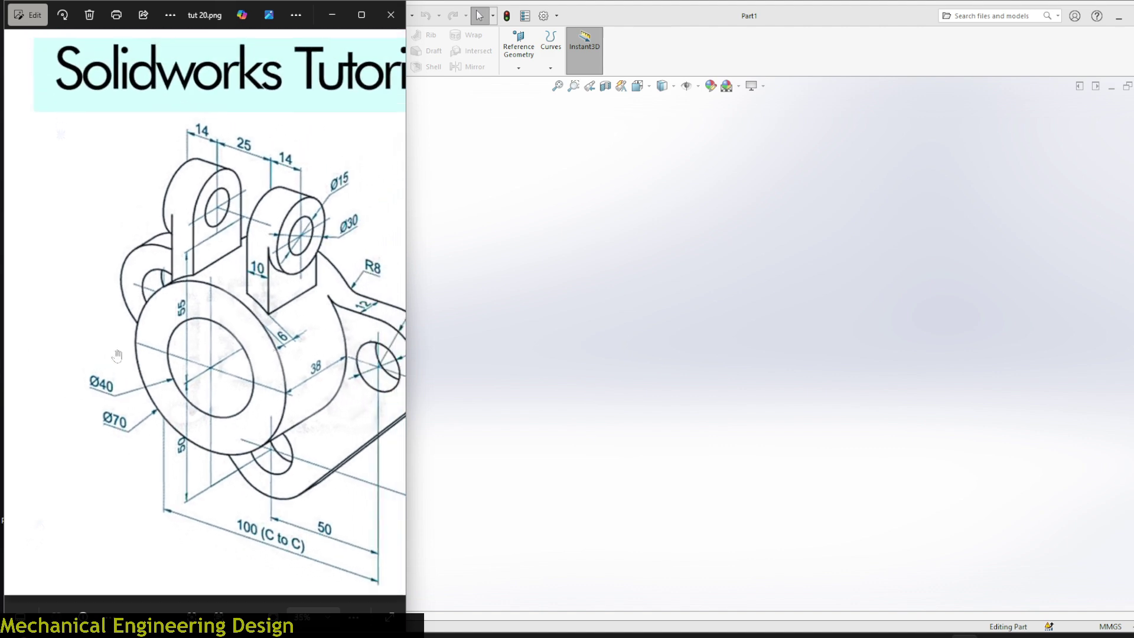
scroll(252, 498, up, 2)
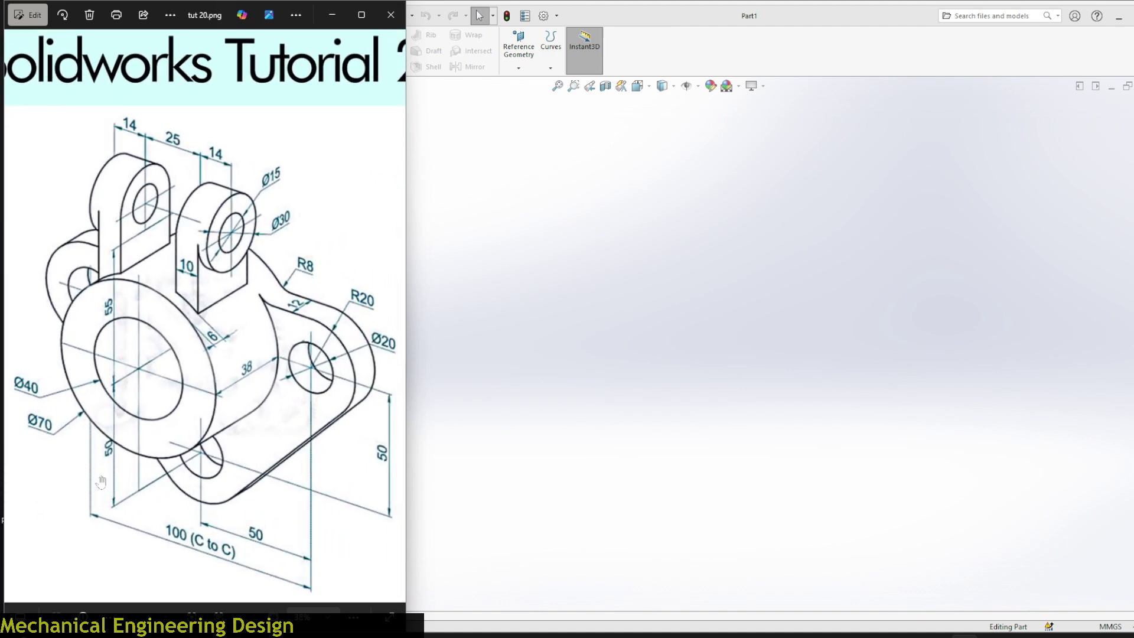
scroll(121, 482, up, 2)
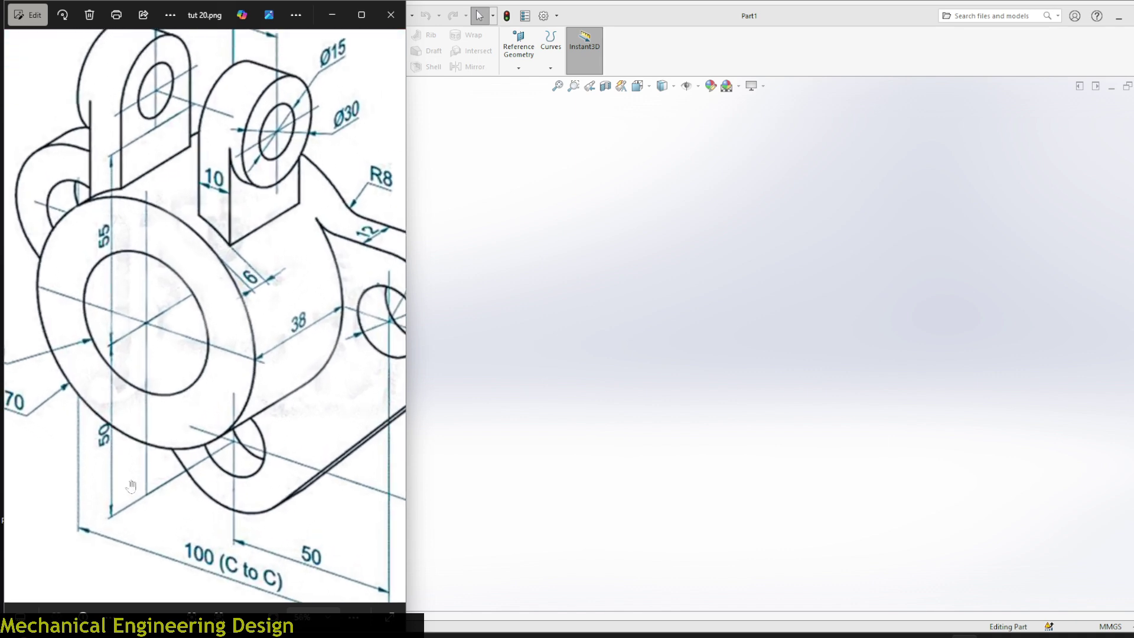
scroll(118, 416, down, 2)
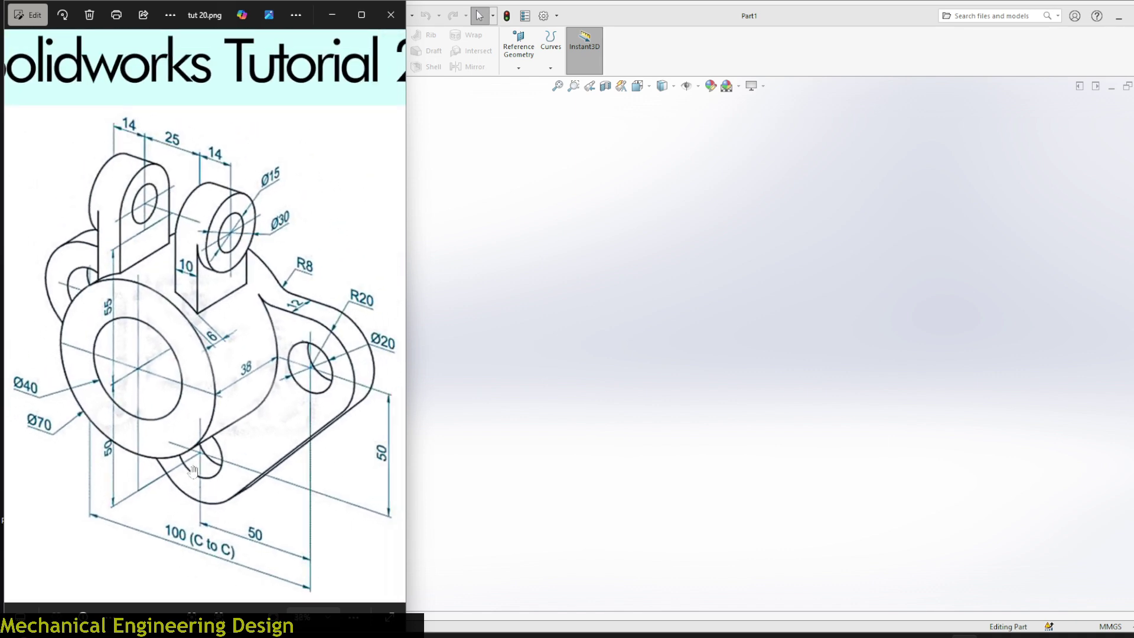
scroll(226, 476, down, 1)
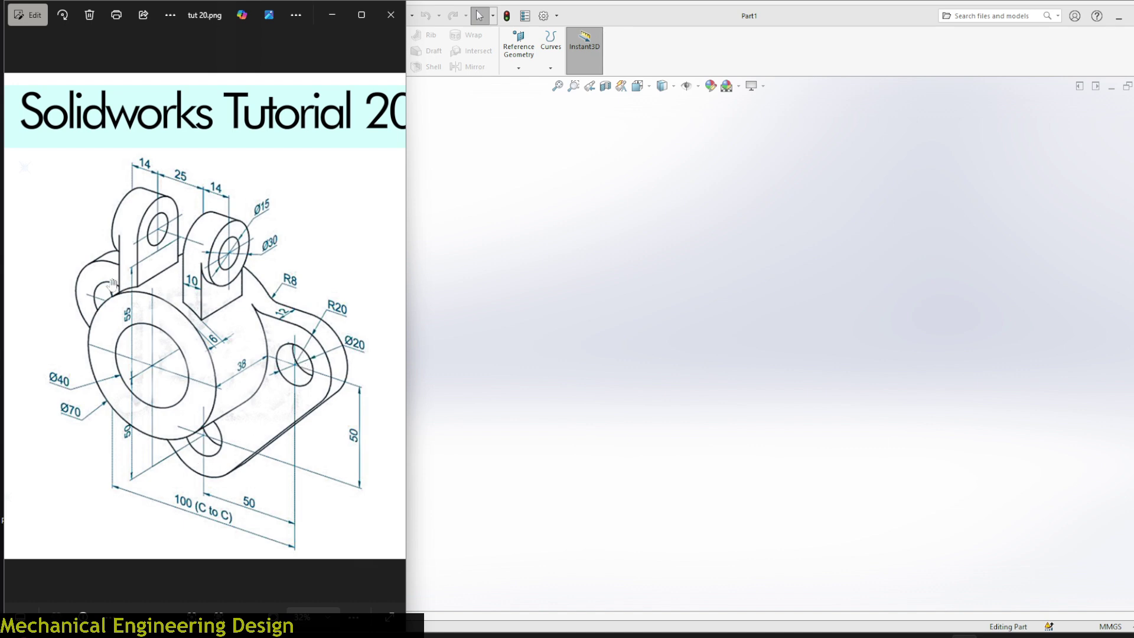
scroll(320, 381, up, 2)
scroll(321, 381, up, 1)
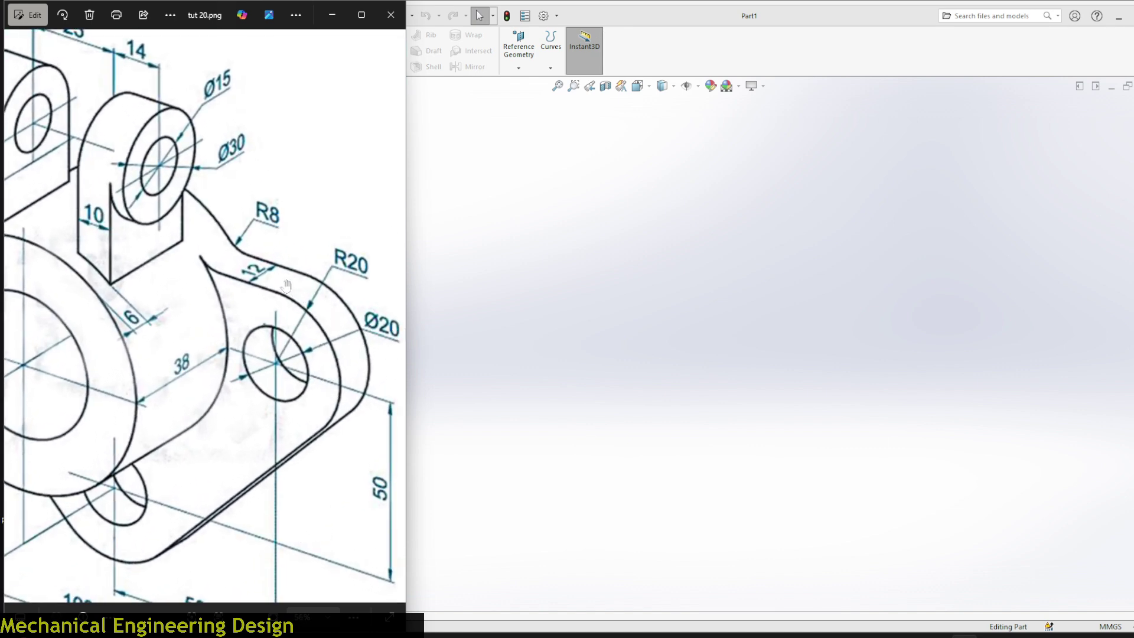
scroll(329, 247, down, 2)
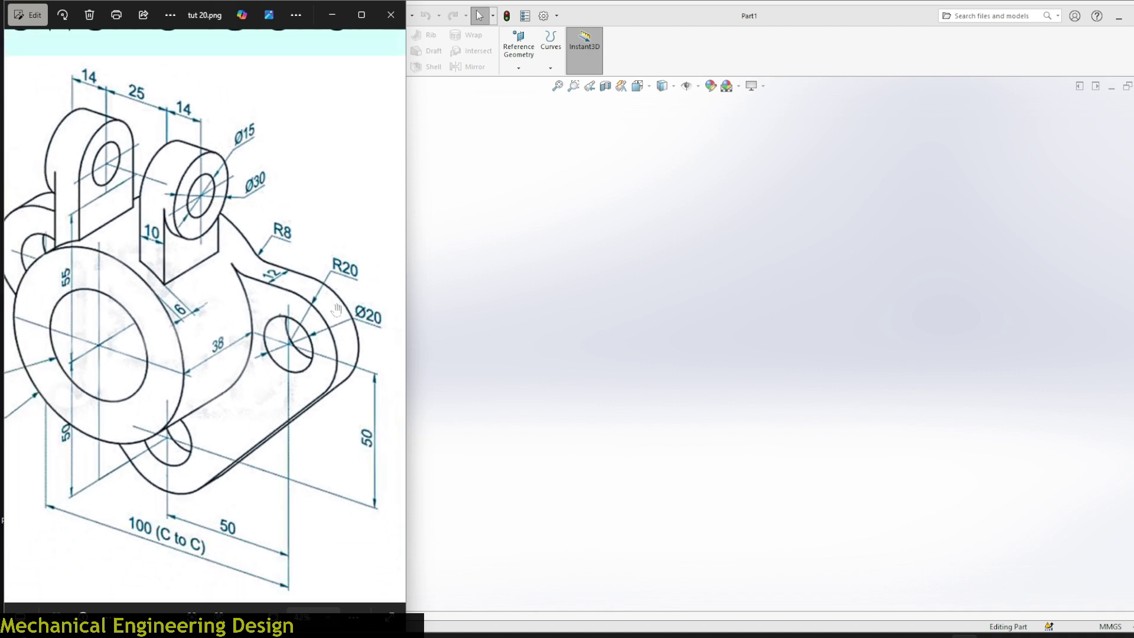
drag(337, 309, 392, 325)
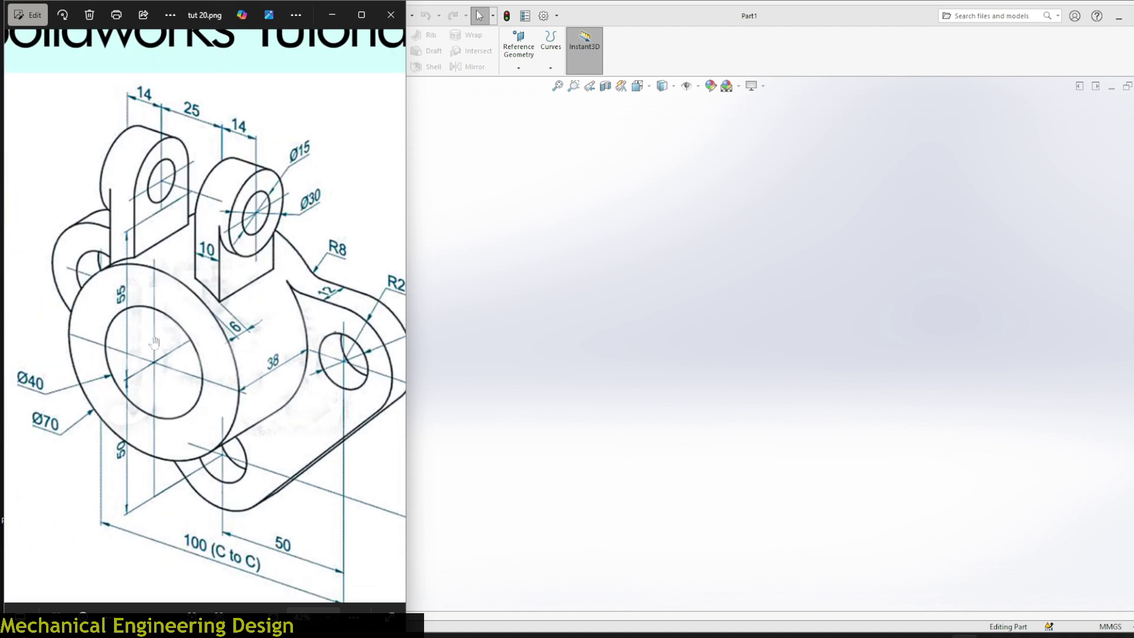
- Start a sketch on the Front Plane and draw two concentric circles at the origin
key(alt+Tab)
click(67, 212)
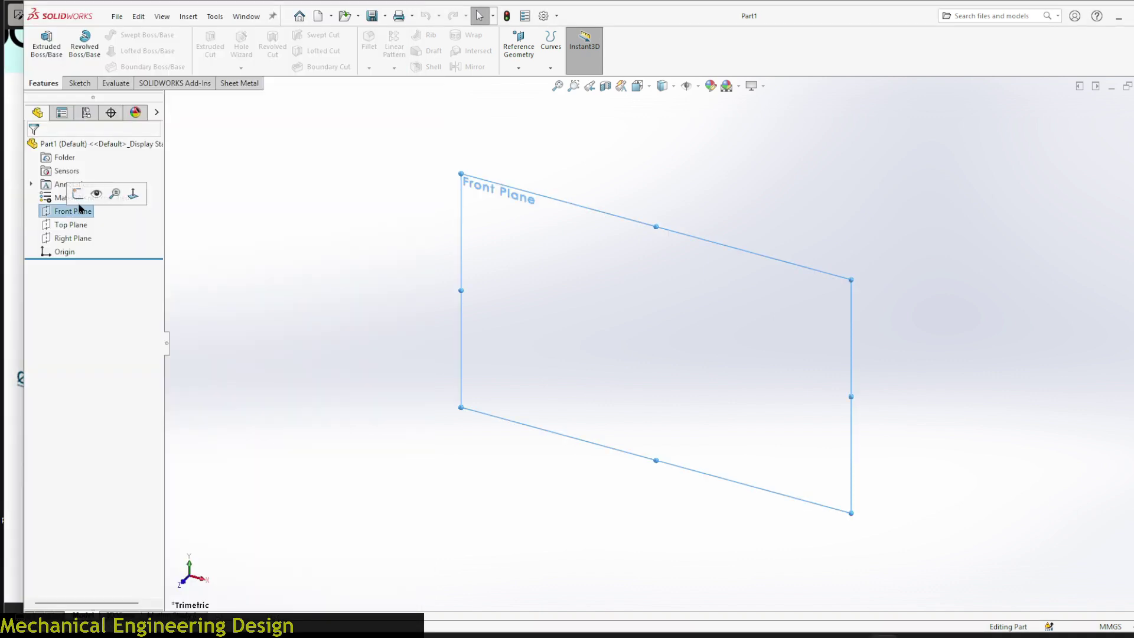
click(70, 195)
click(129, 35)
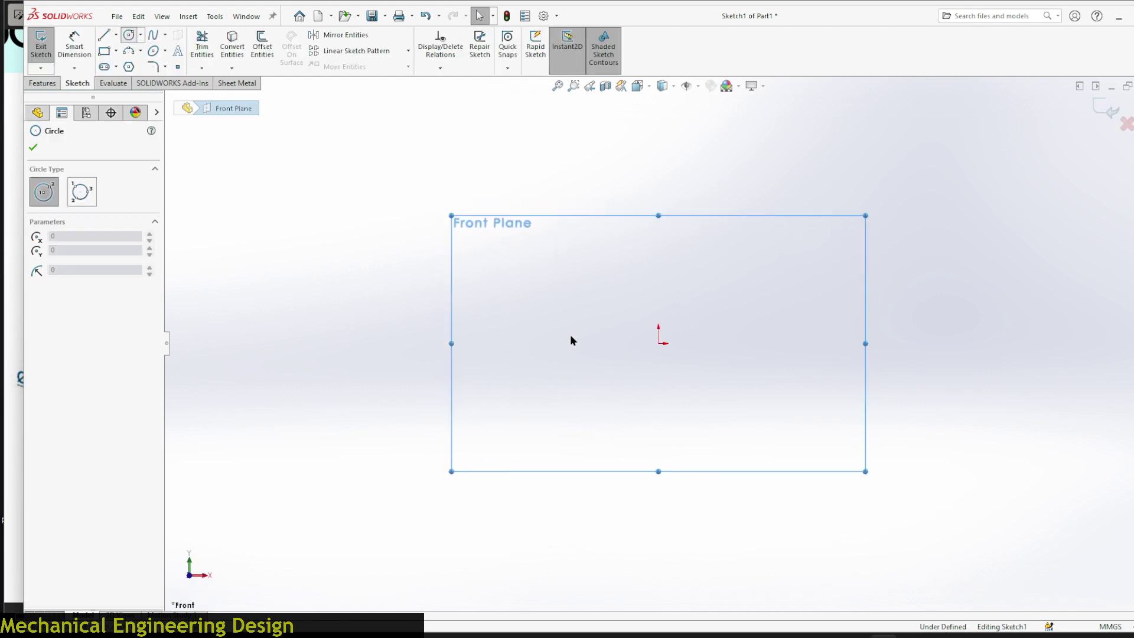
click(659, 343)
click(800, 343)
click(659, 344)
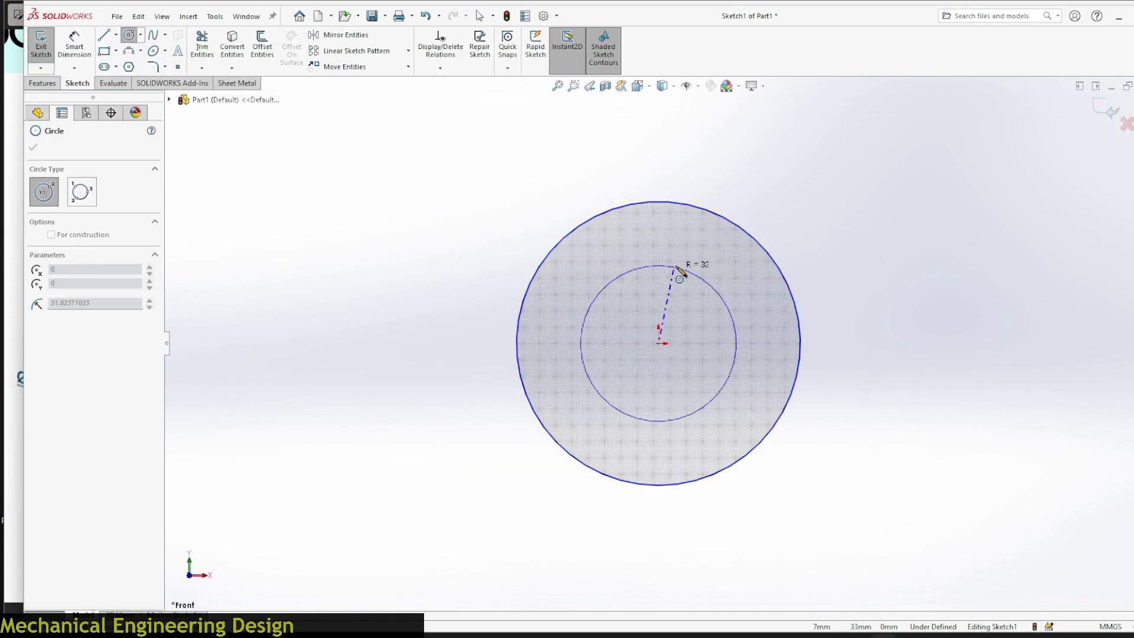
click(678, 250)
key(Escape)
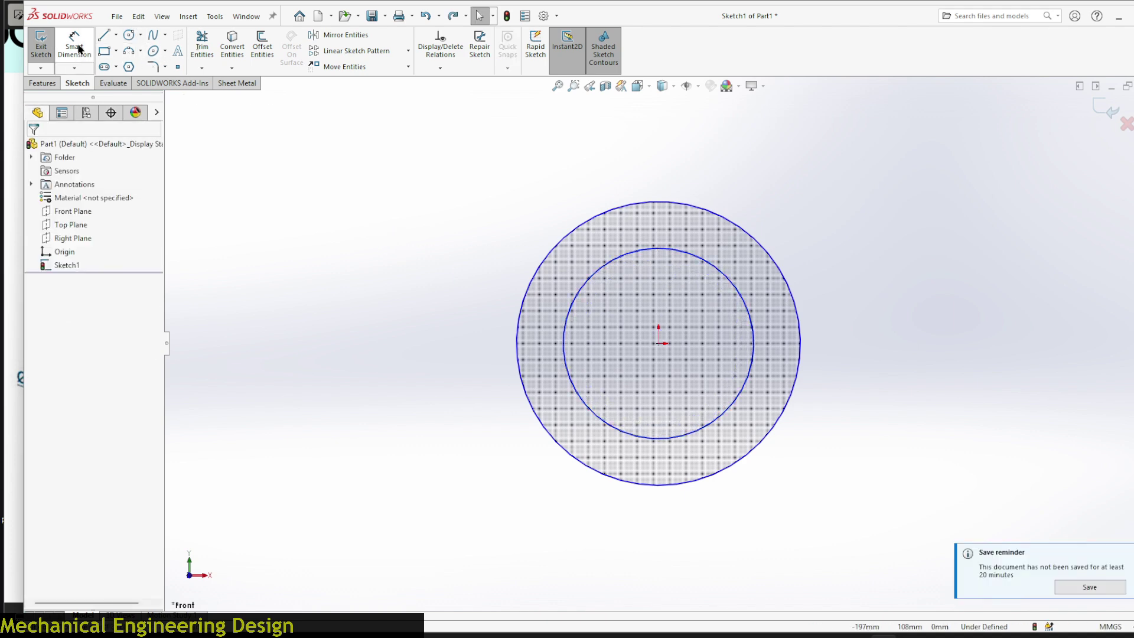
- Dimension the inner circle Ø40 and the outer circle Ø70
click(74, 46)
click(571, 339)
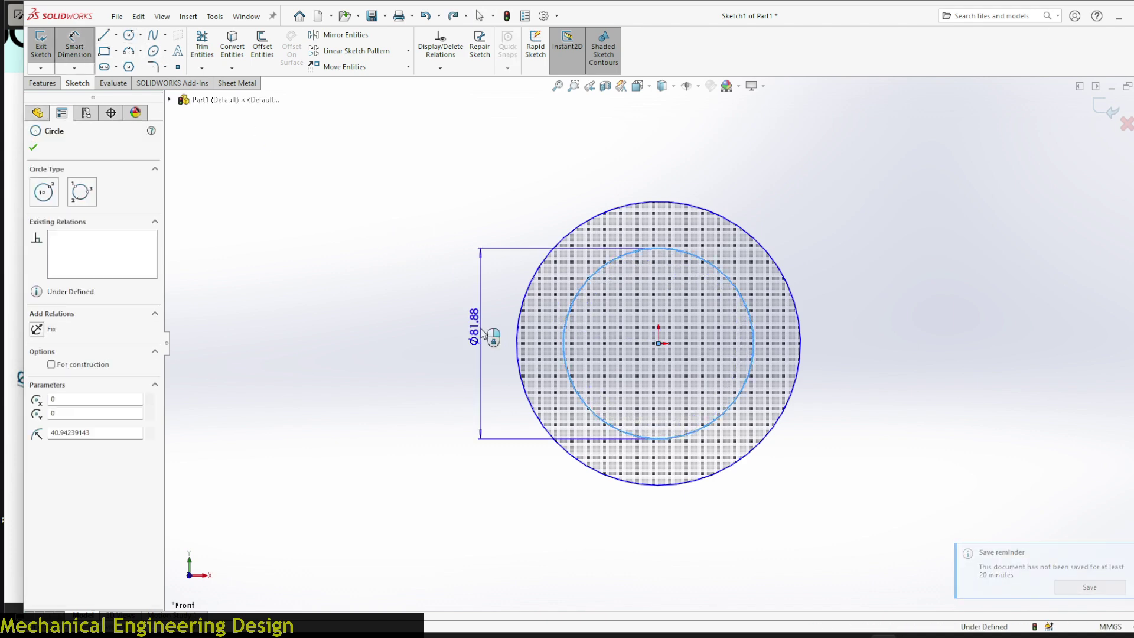
click(454, 334)
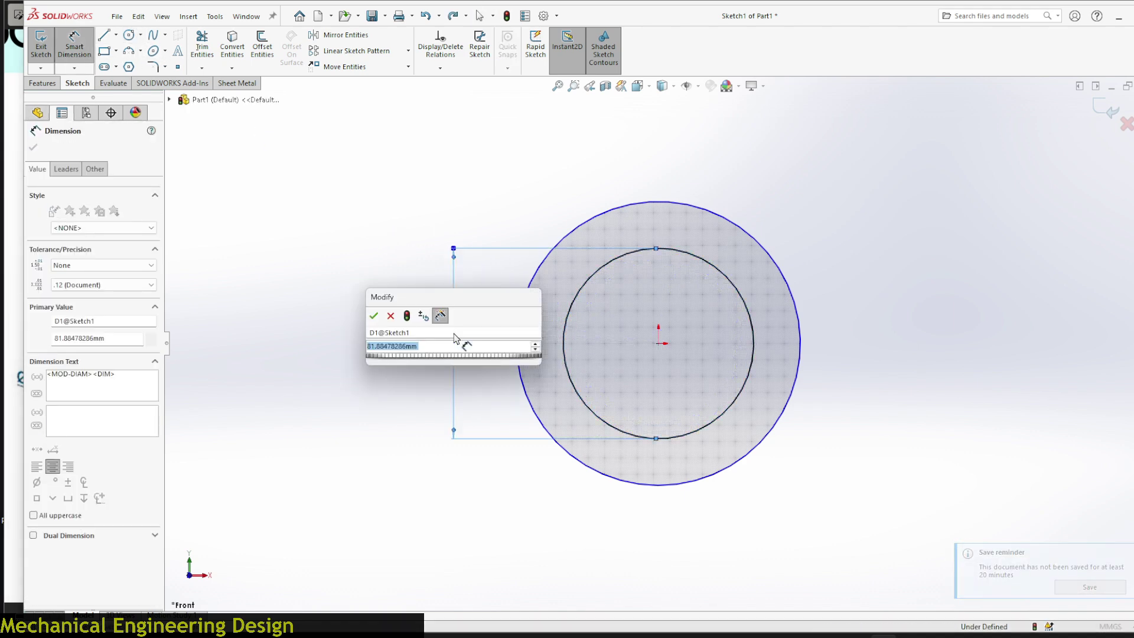
text(40)
key(Return)
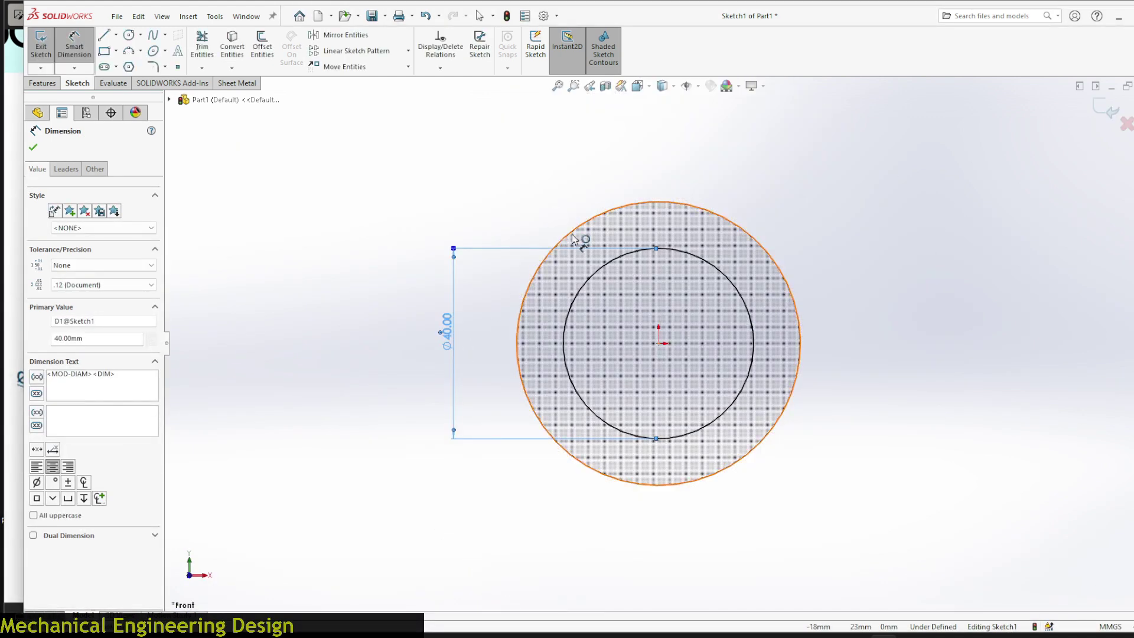
click(577, 241)
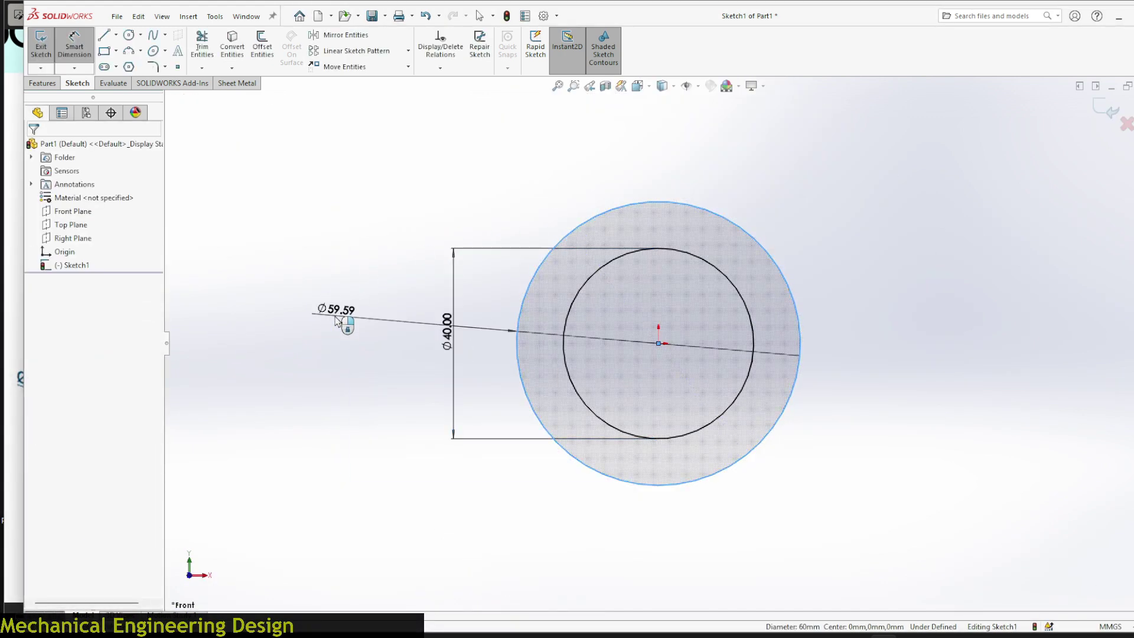
click(335, 321)
text(70)
key(Return)
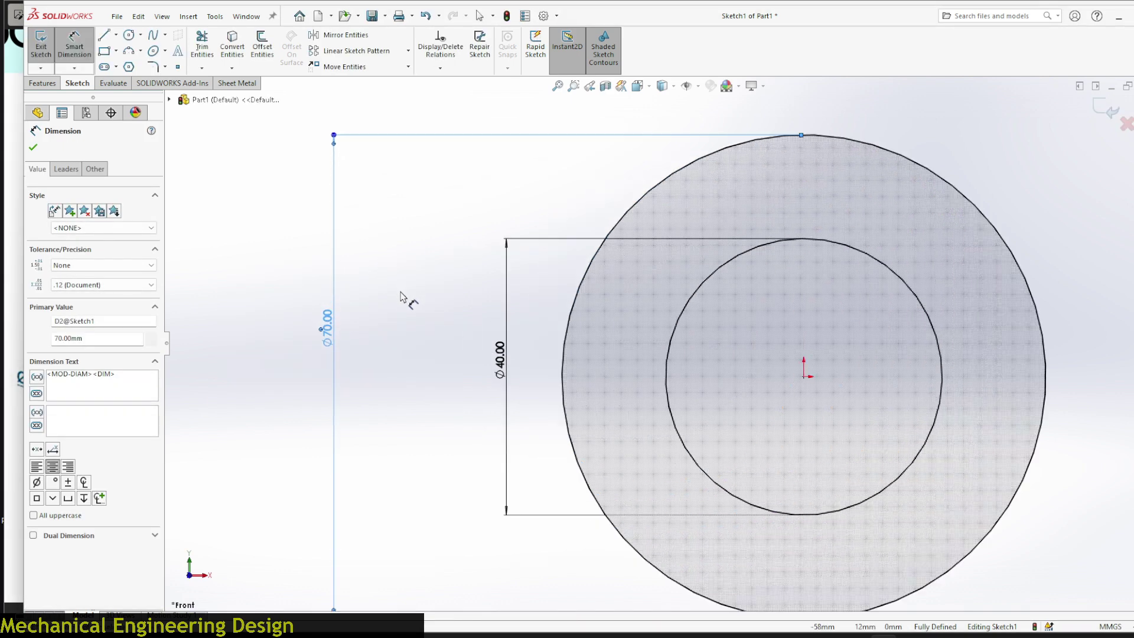
key(f)
click(385, 243)
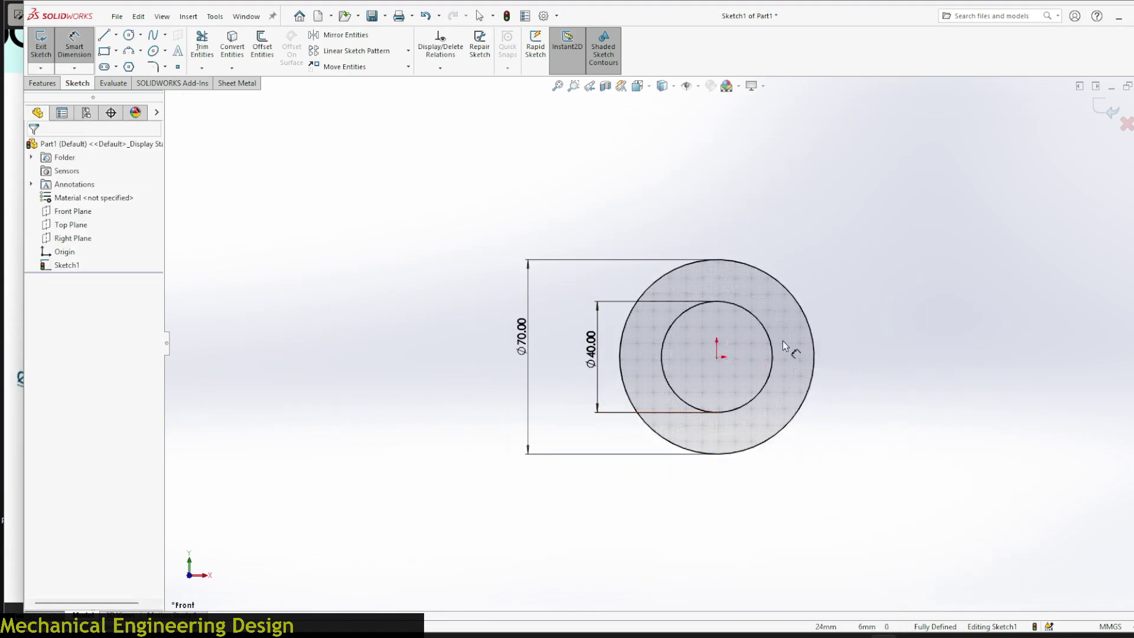
- Draw a horizontal line from the origin running about 105 mm to the right
scroll(721, 408, up, 2)
scroll(843, 364, down, 2)
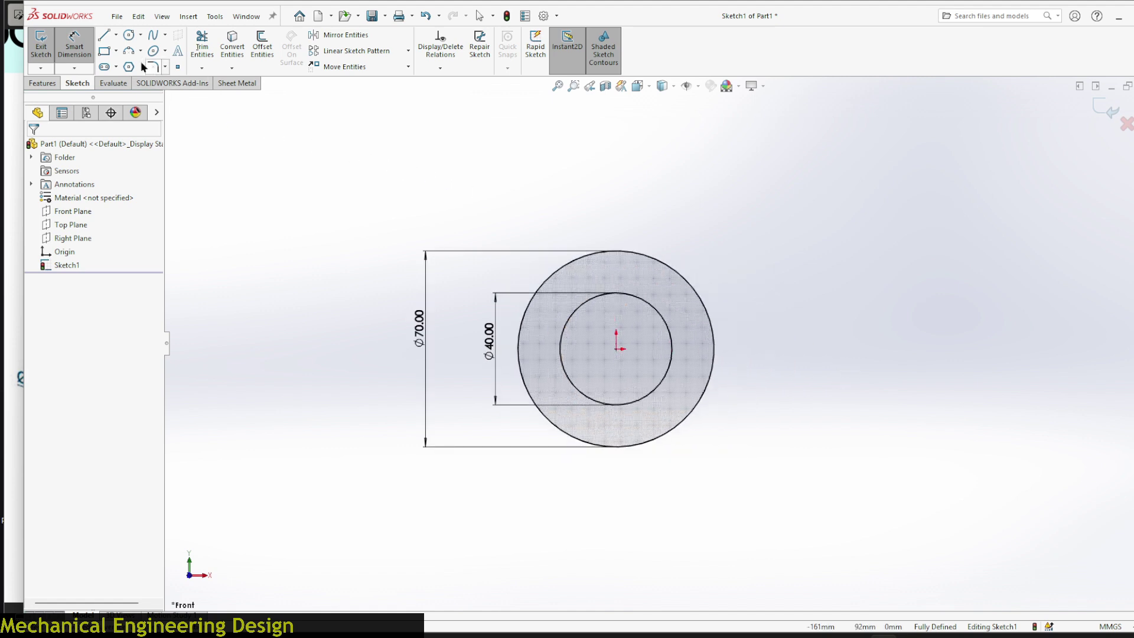
click(104, 36)
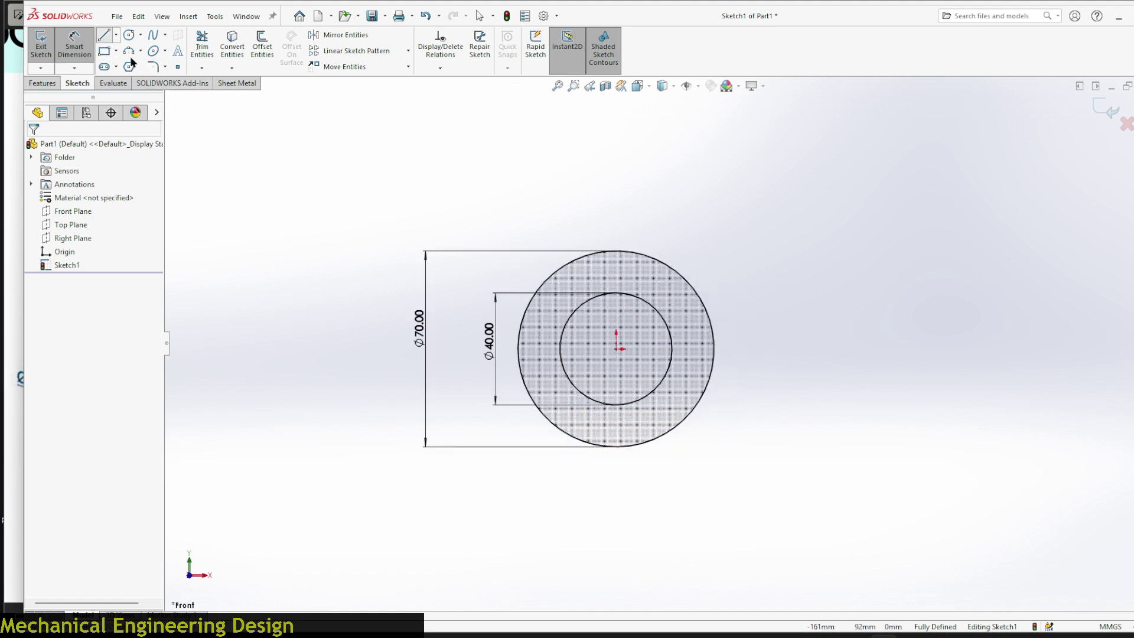
click(616, 349)
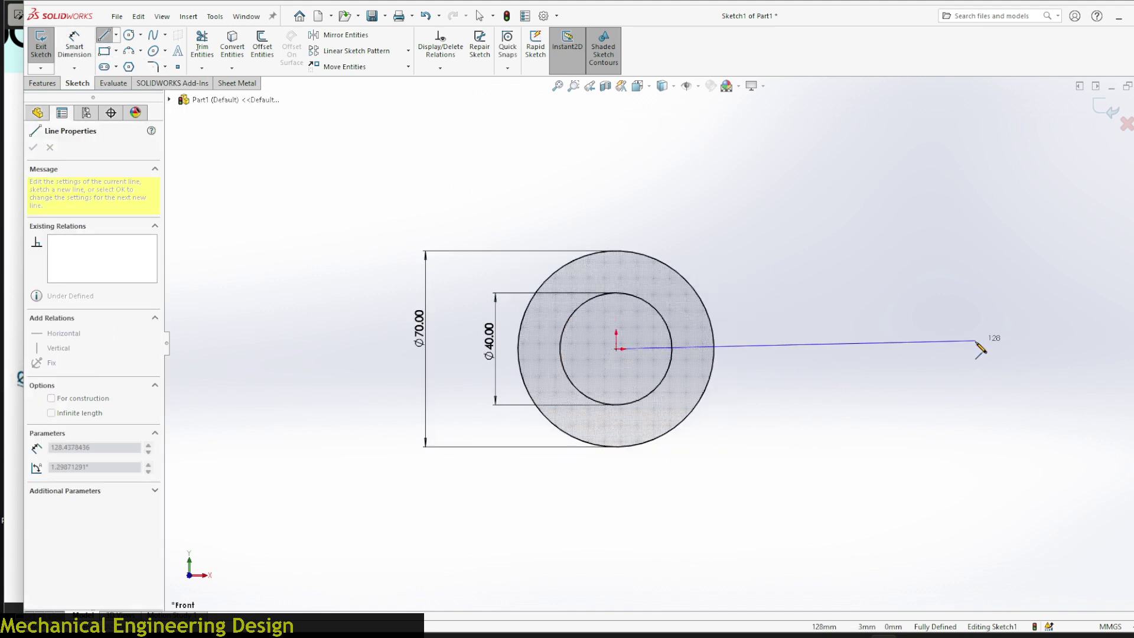
click(911, 349)
right_click(913, 353)
click(936, 356)
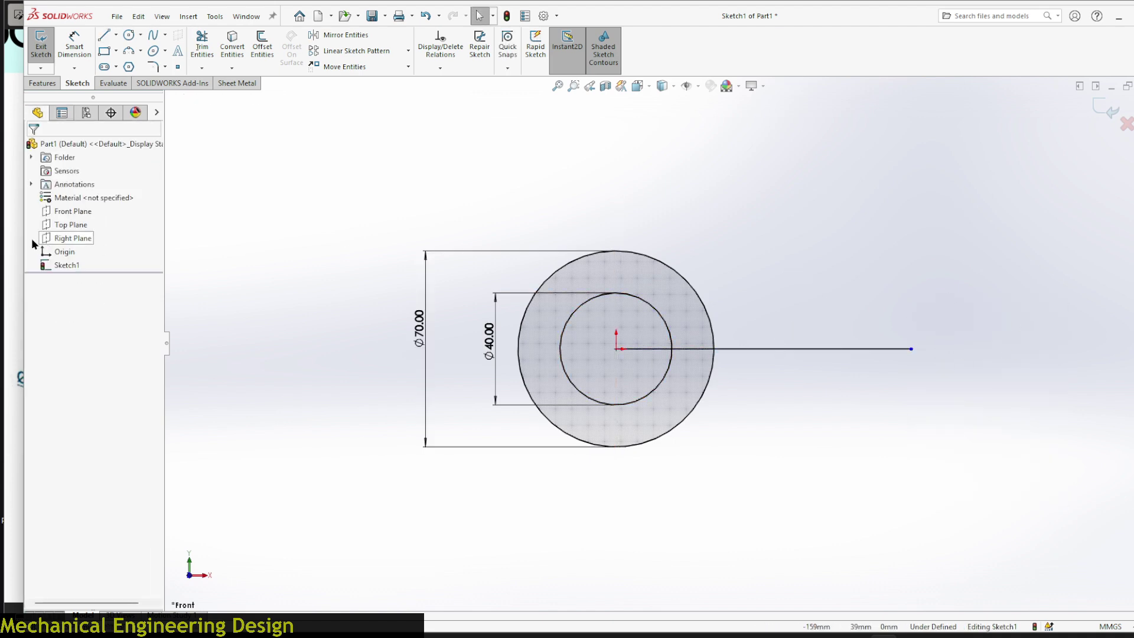
- Zoom out in Photos to view the whole tut 20.png reference drawing
click(11, 246)
scroll(151, 366, up, 3)
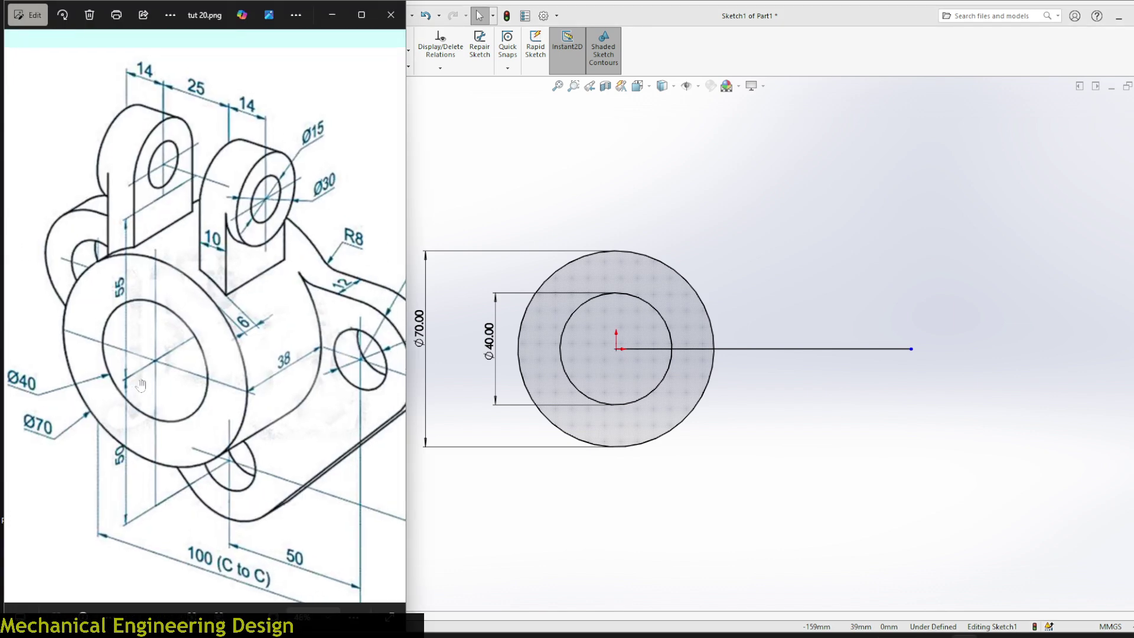
scroll(152, 366, down, 4)
scroll(298, 528, up, 2)
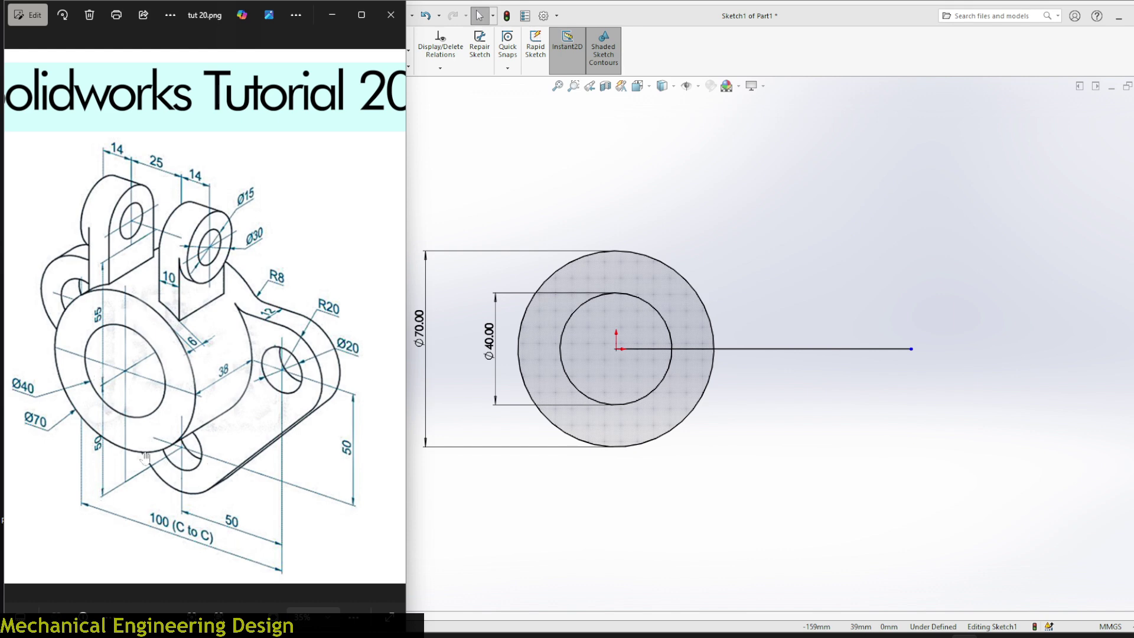
scroll(131, 464, up, 2)
scroll(272, 480, down, 2)
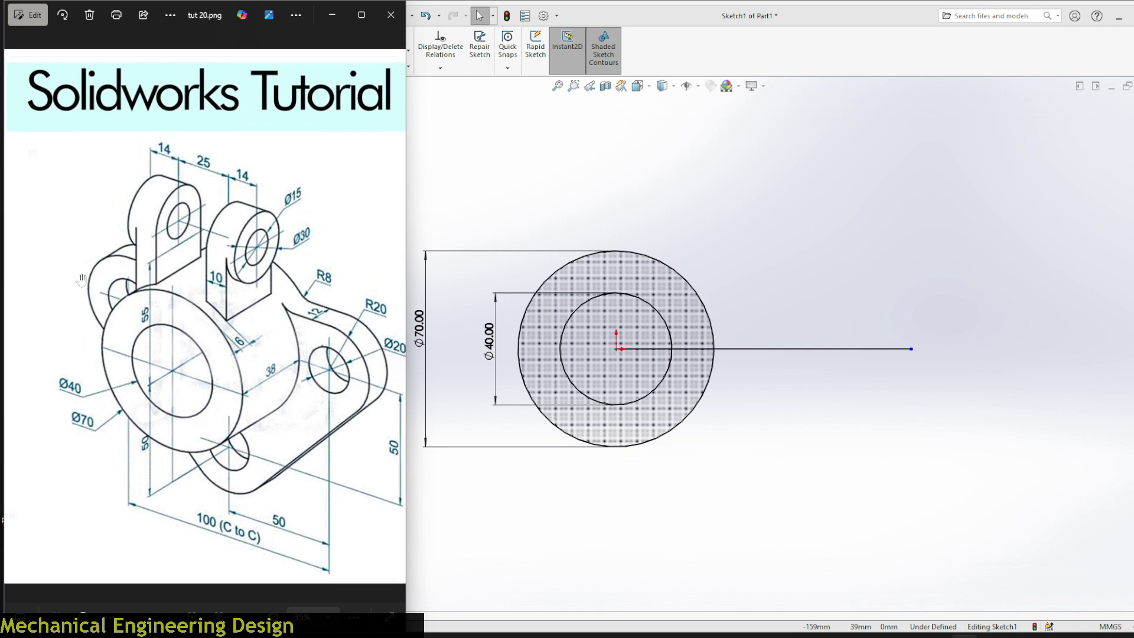
scroll(292, 470, up, 2)
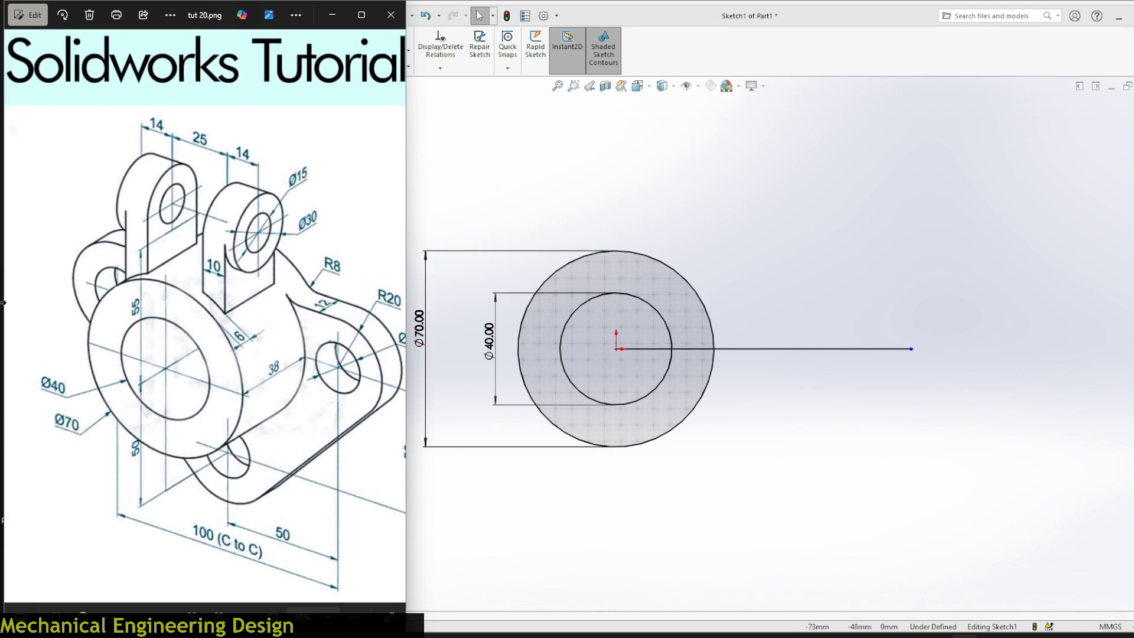
scroll(228, 321, up, 1)
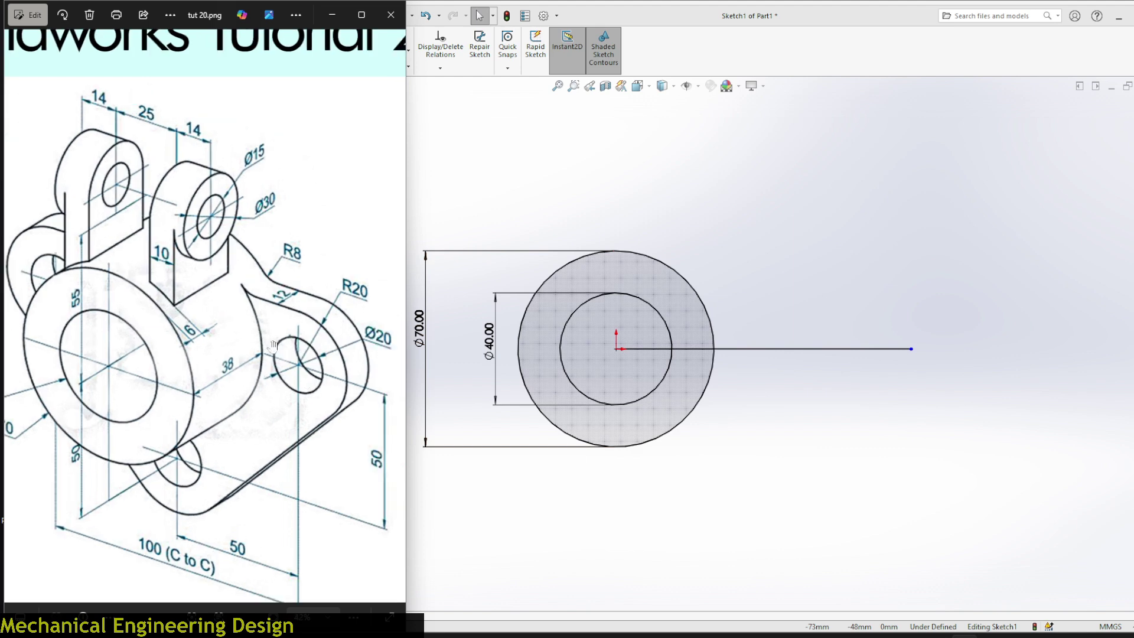
scroll(379, 382, up, 2)
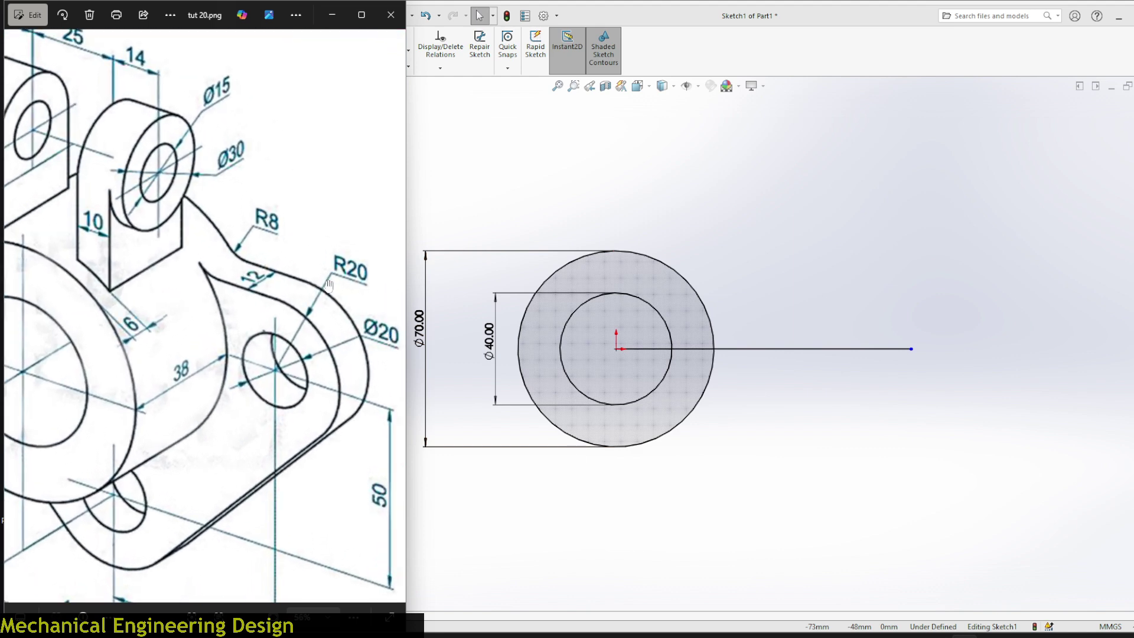
scroll(337, 278, down, 1)
scroll(337, 278, down, 3)
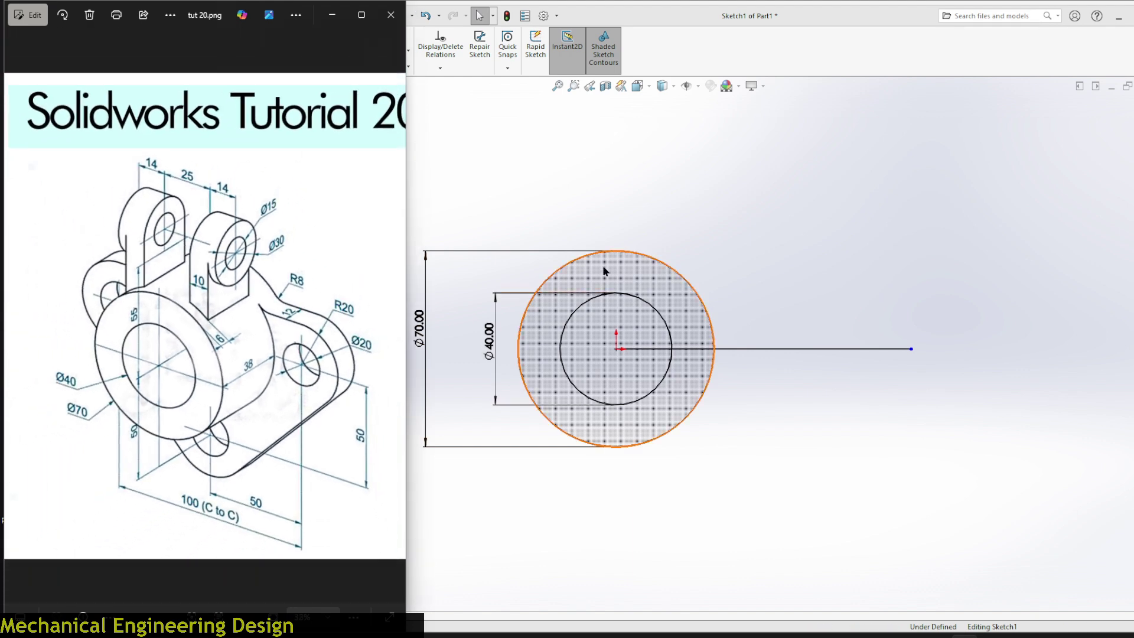
click(604, 254)
- Draw a circle centred on the right end of the horizontal line
click(554, 183)
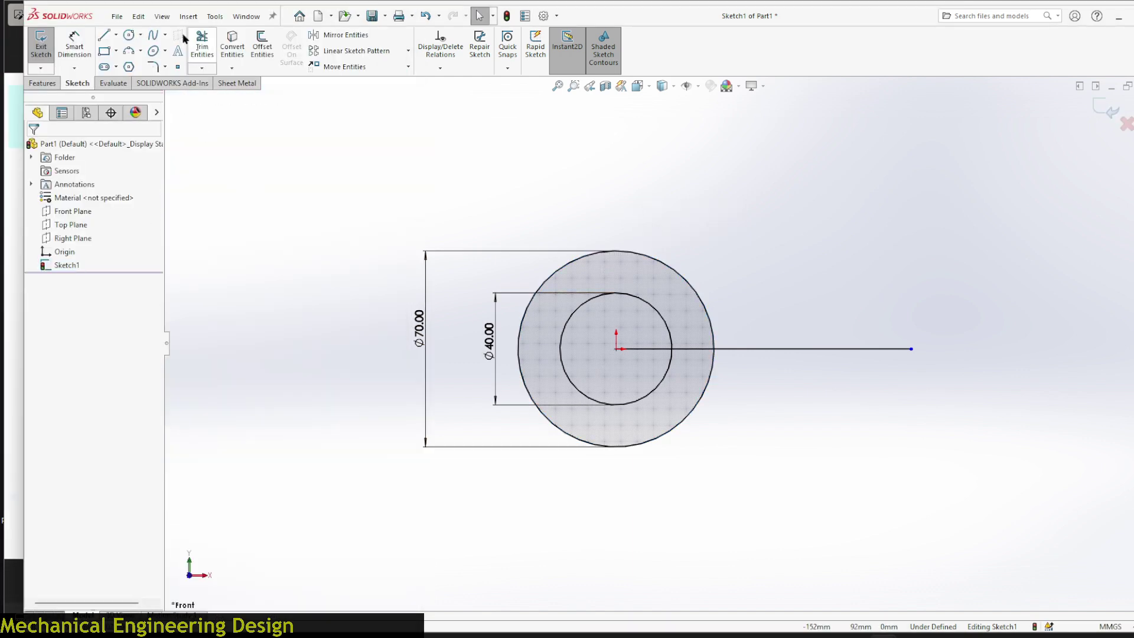
click(130, 34)
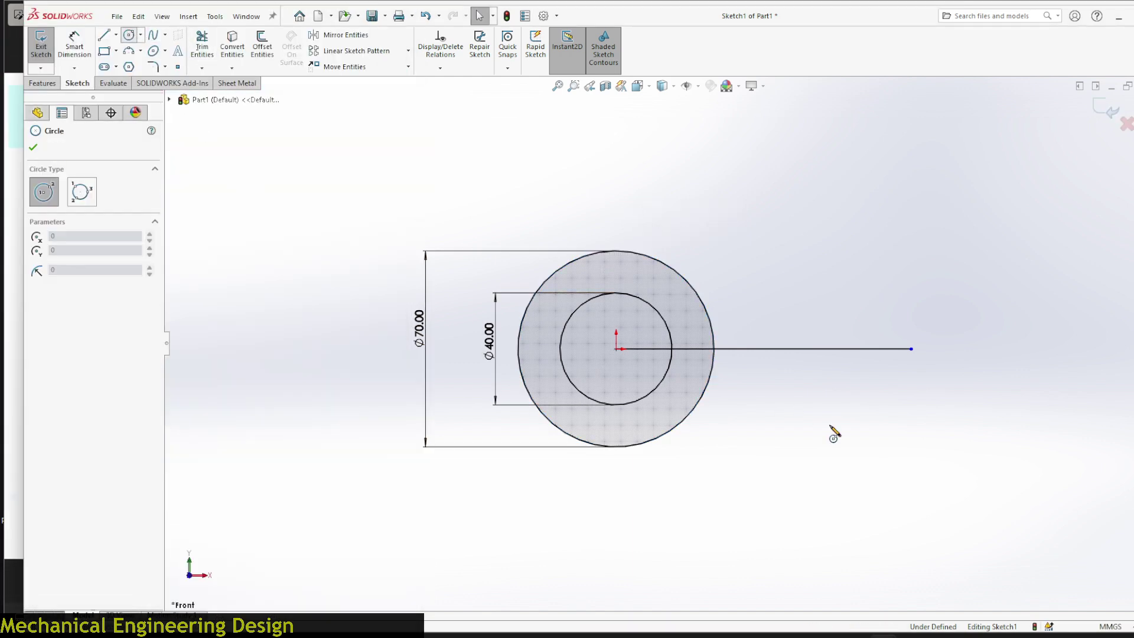
click(911, 349)
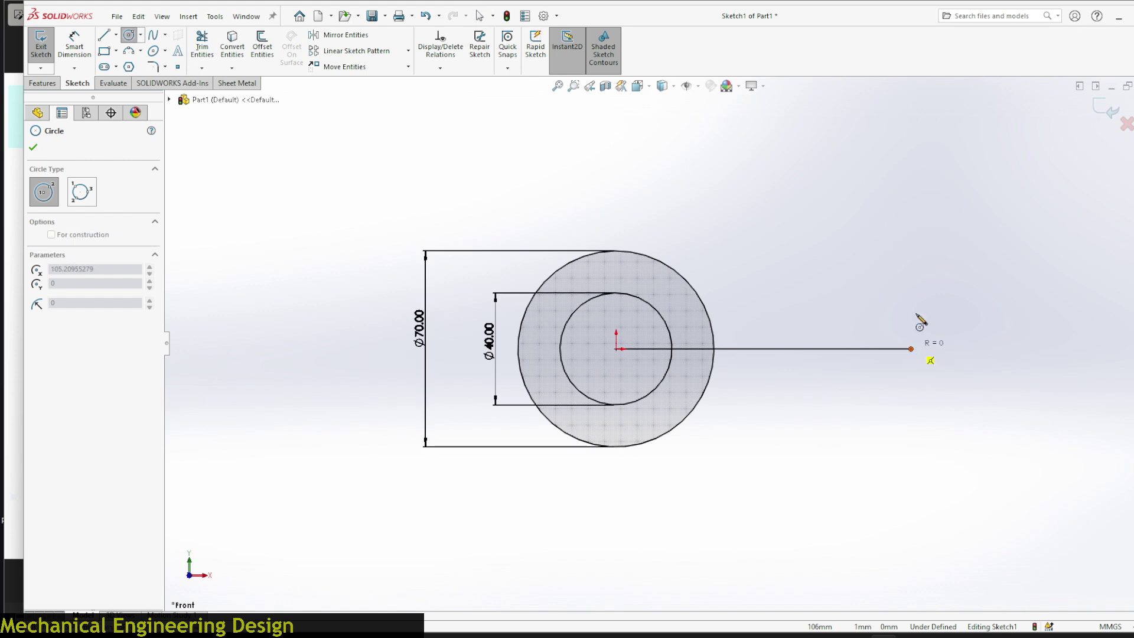
click(952, 308)
- Dimension the new circle Ø20 and the horizontal line 50 mm long
right_drag(844, 193, 842, 132)
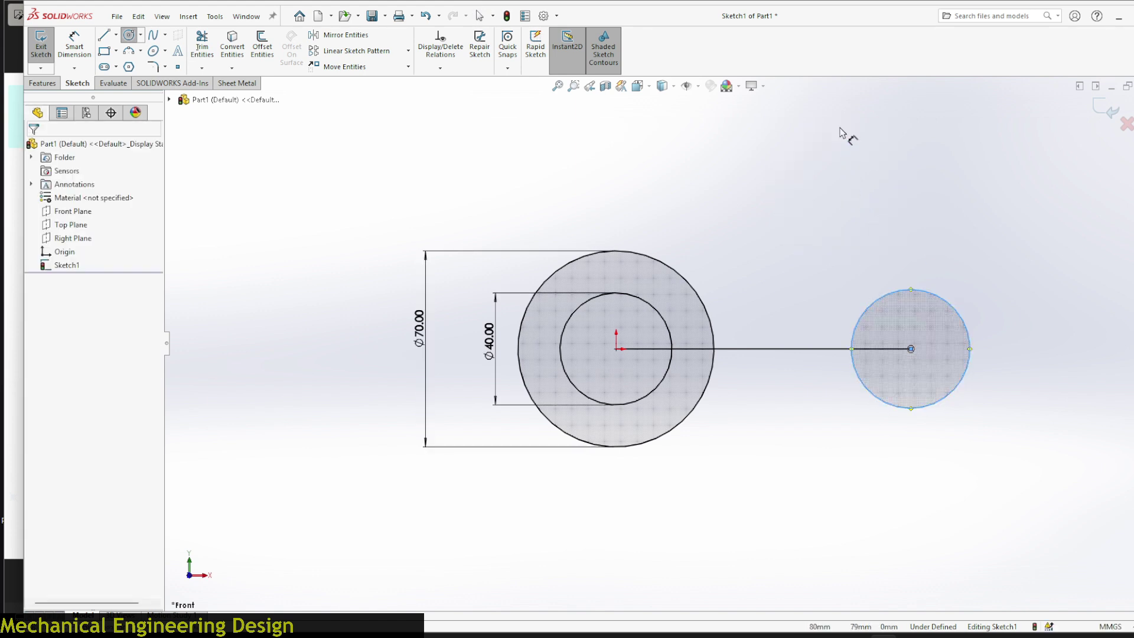
click(926, 291)
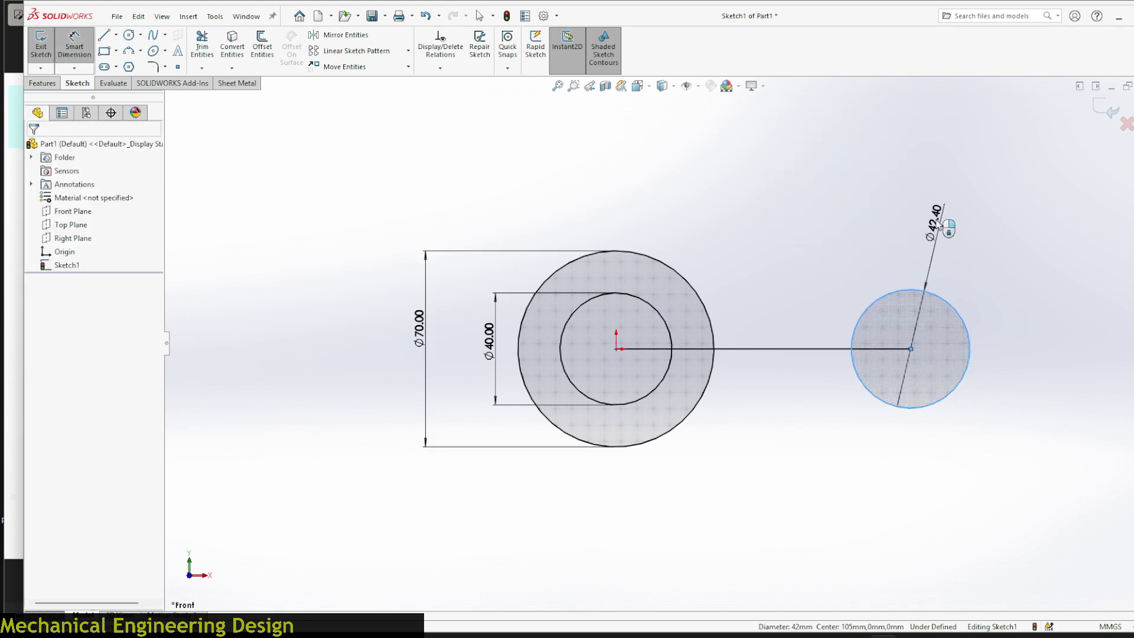
click(936, 223)
text(20)
key(Return)
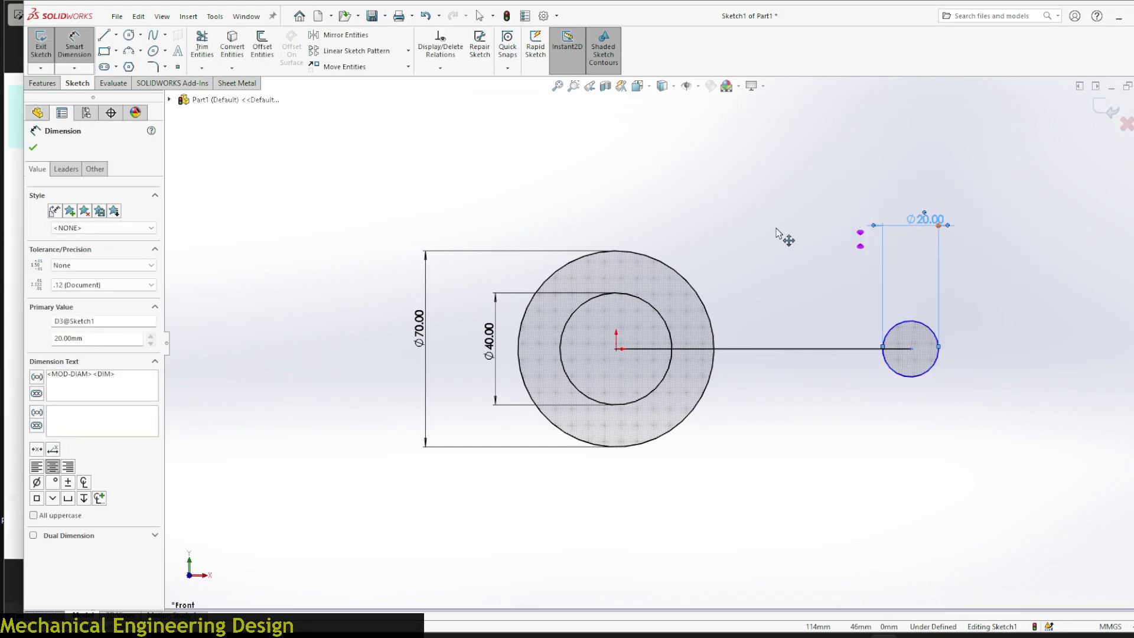
click(779, 350)
click(766, 466)
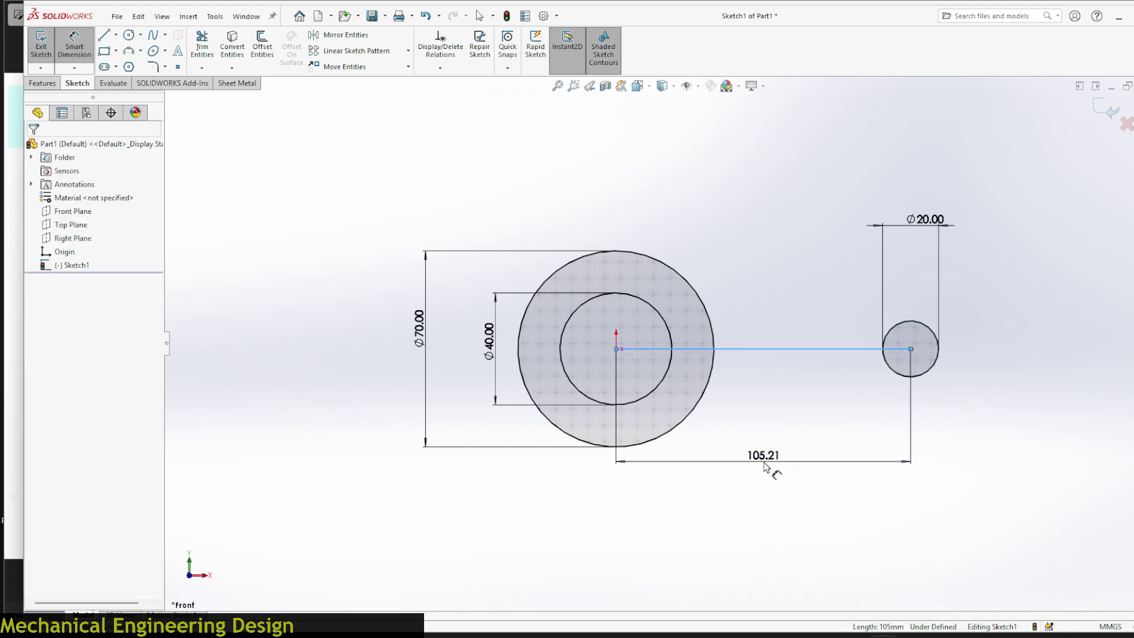
text(50)
key(Return)
- Convert the horizontal line into a construction centreline, fully defining Sketch1
scroll(683, 461, down, 3)
right_drag(981, 309, 977, 254)
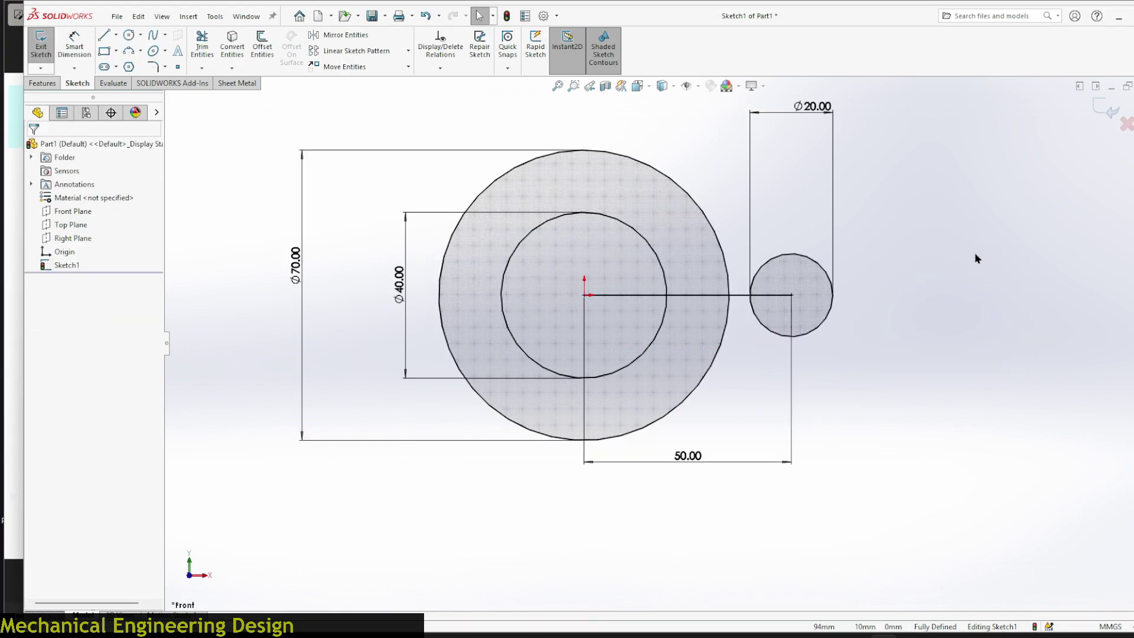
click(741, 303)
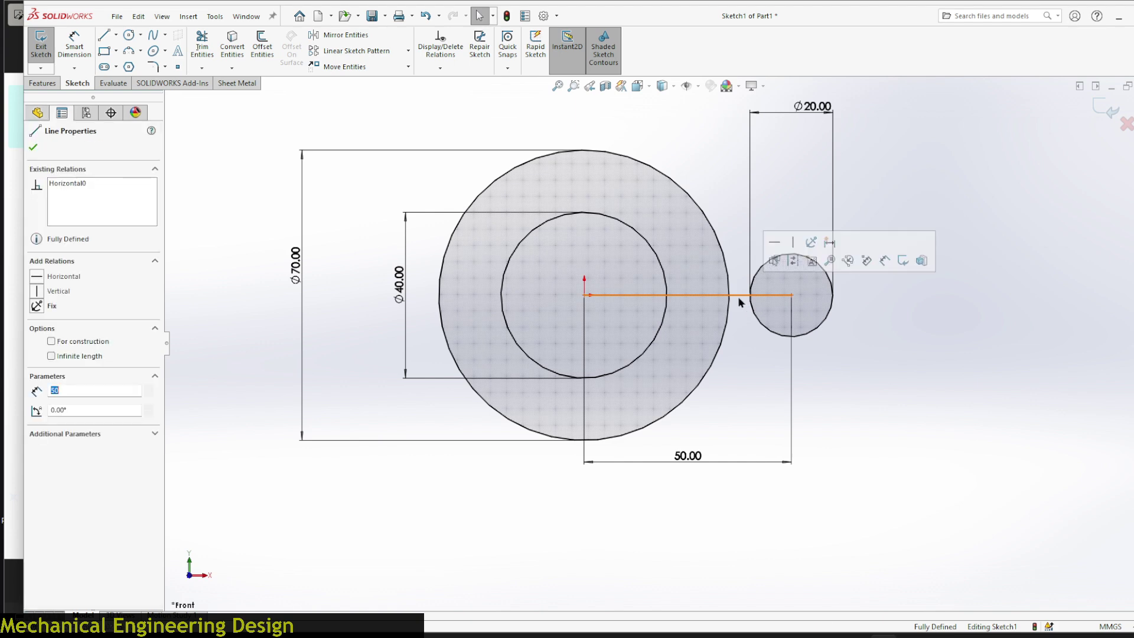
click(793, 261)
click(928, 399)
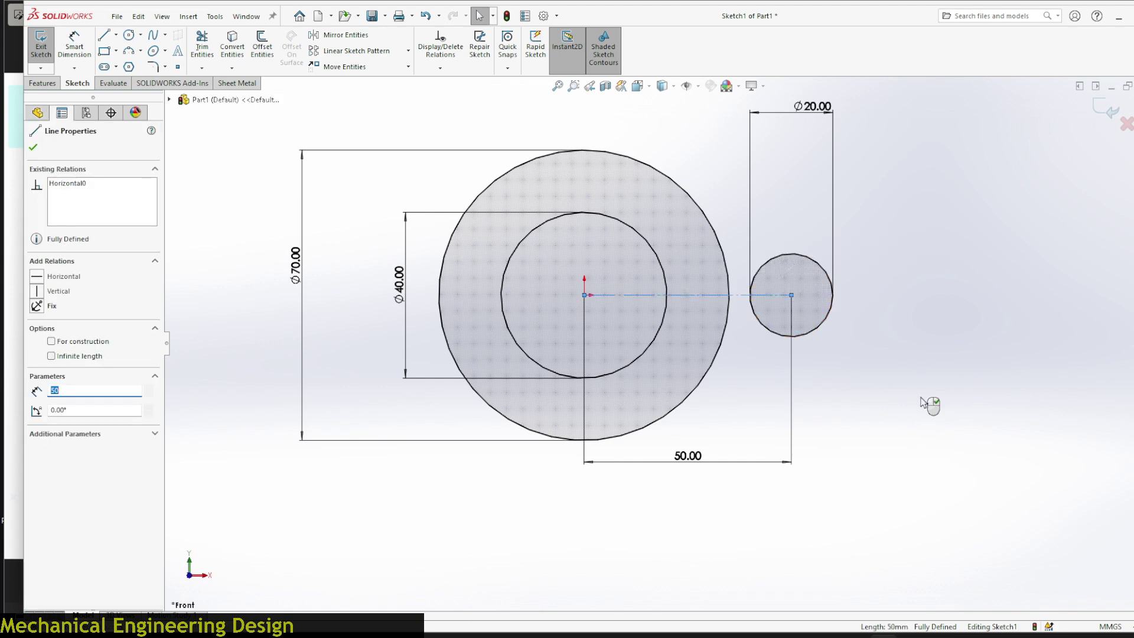
click(827, 279)
key(z)
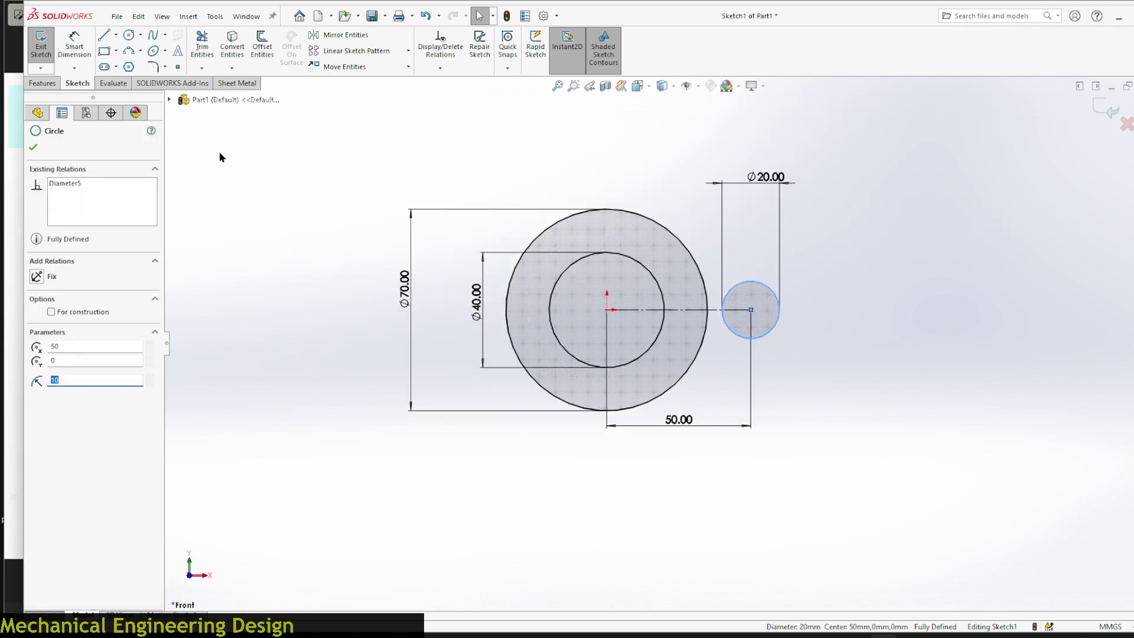
- Circular-pattern the Ø20 circle about the origin over 180° with 3 instances
click(407, 51)
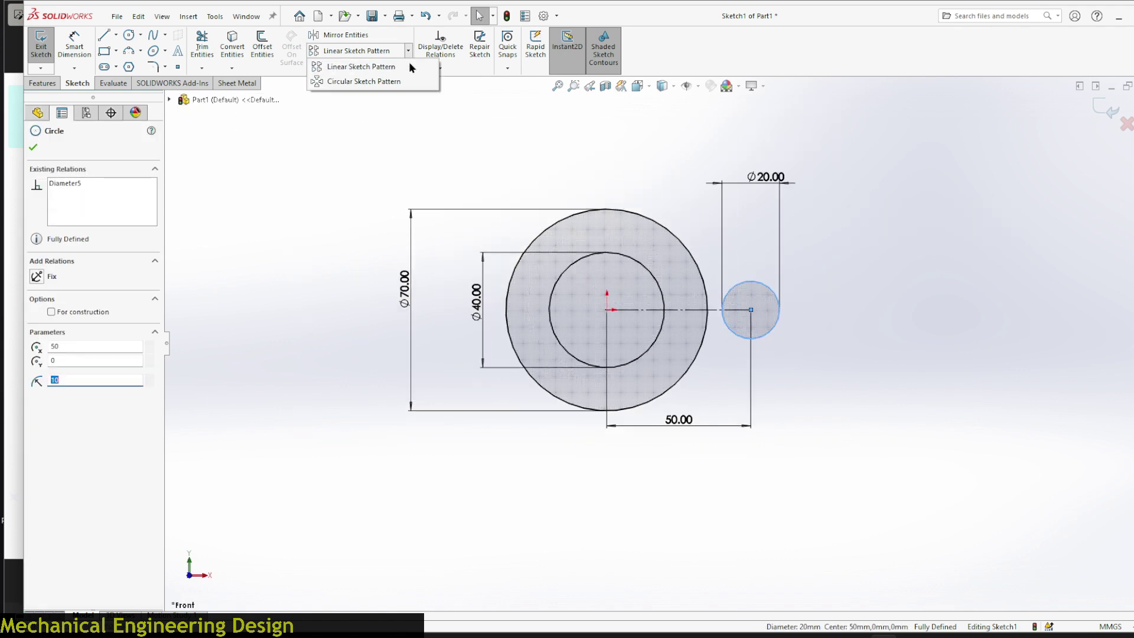
click(375, 83)
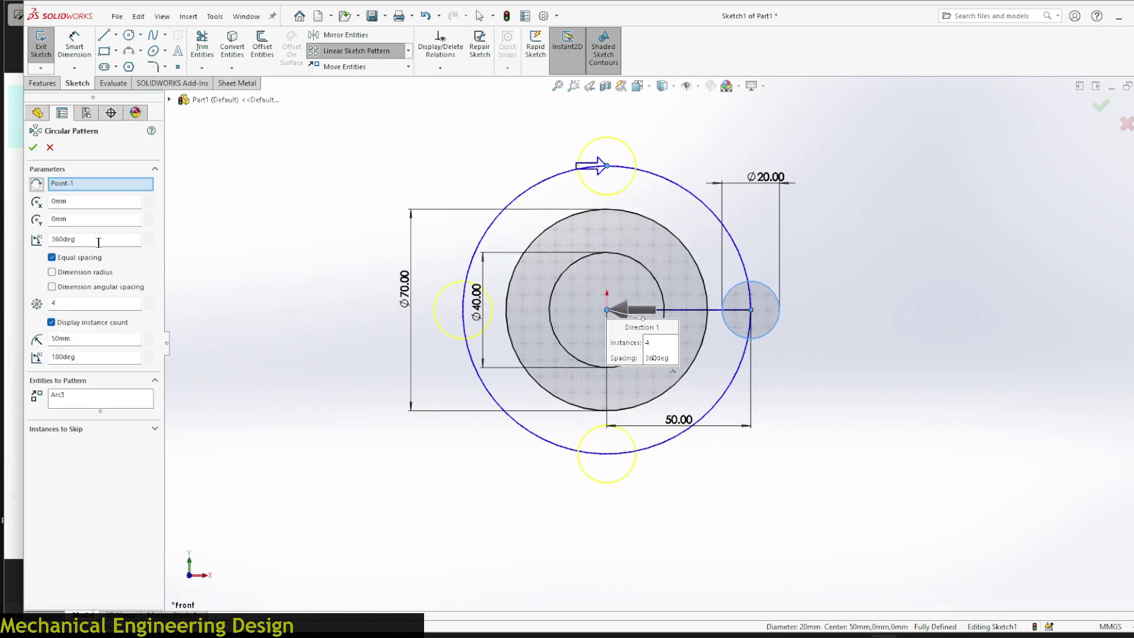
drag(99, 242, 12, 240)
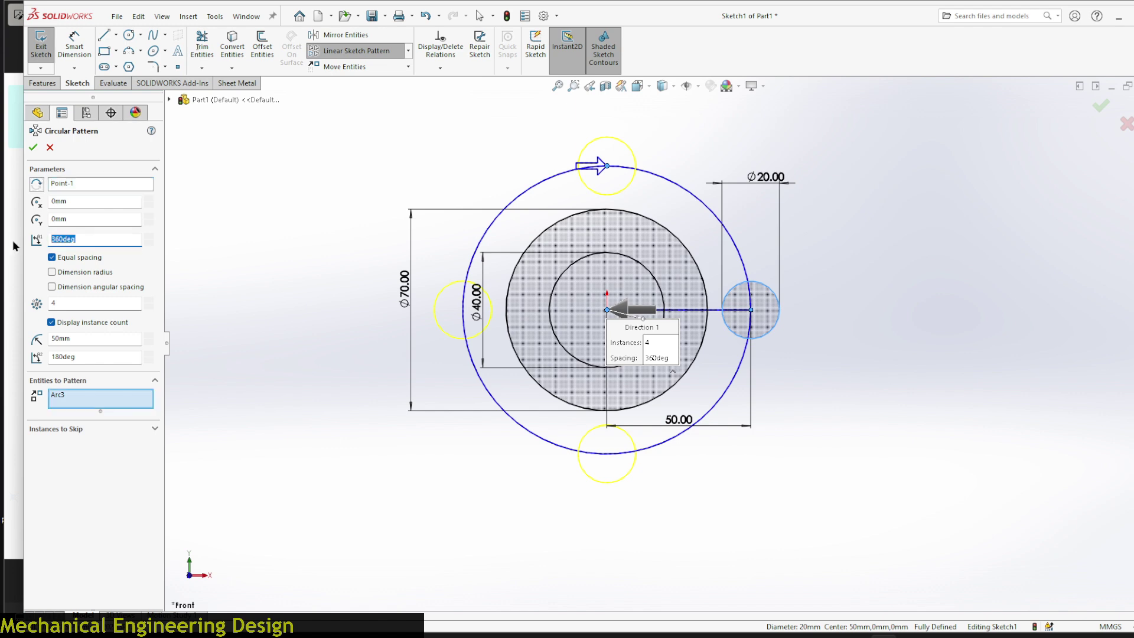
text(180)
key(Return)
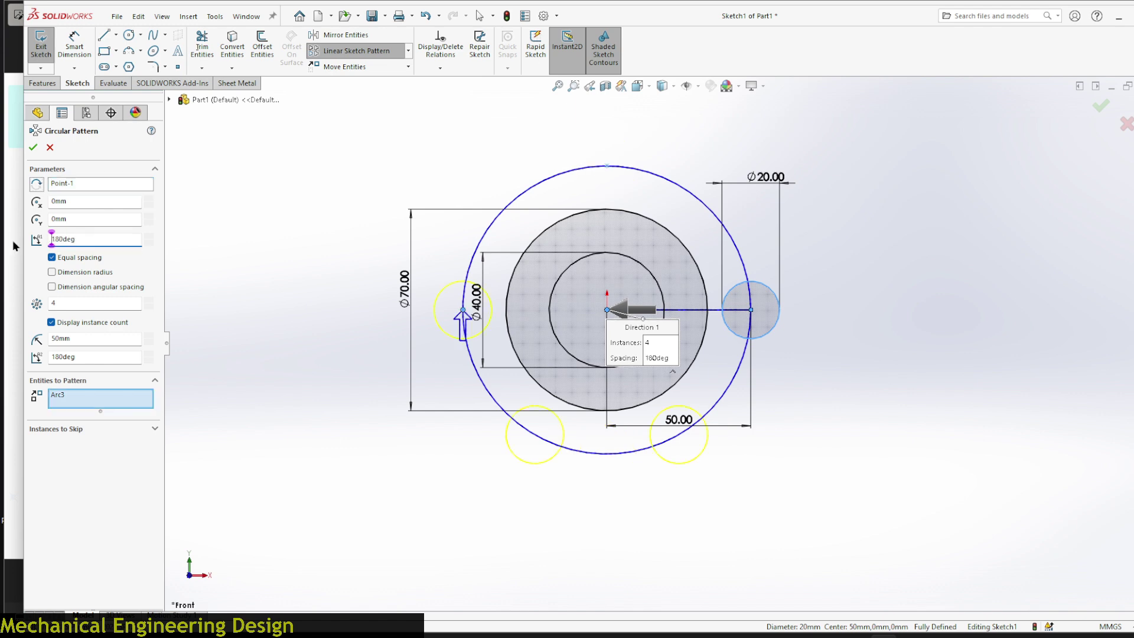
double_click(74, 303)
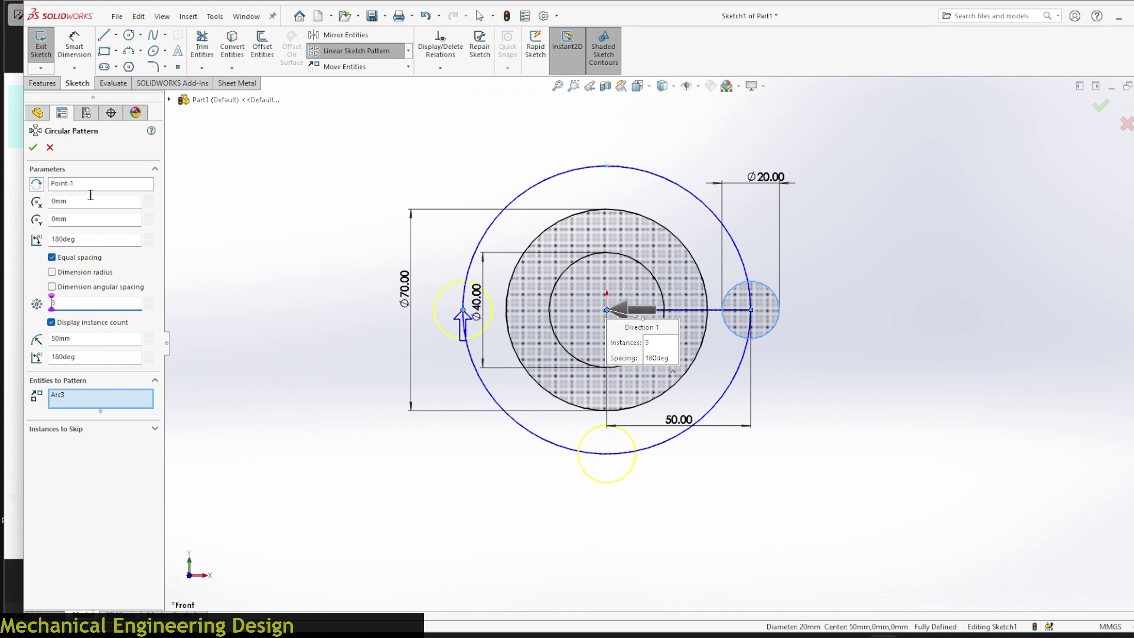
- Accept the circular pattern and glance at the reference drawing
click(33, 147)
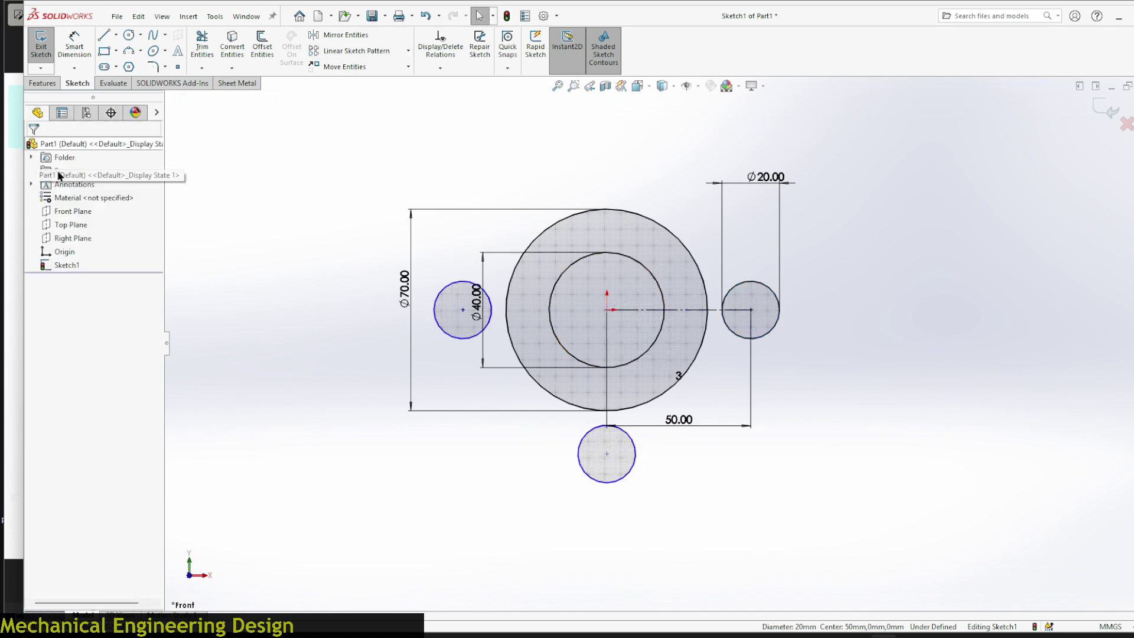
scroll(588, 317, down, 3)
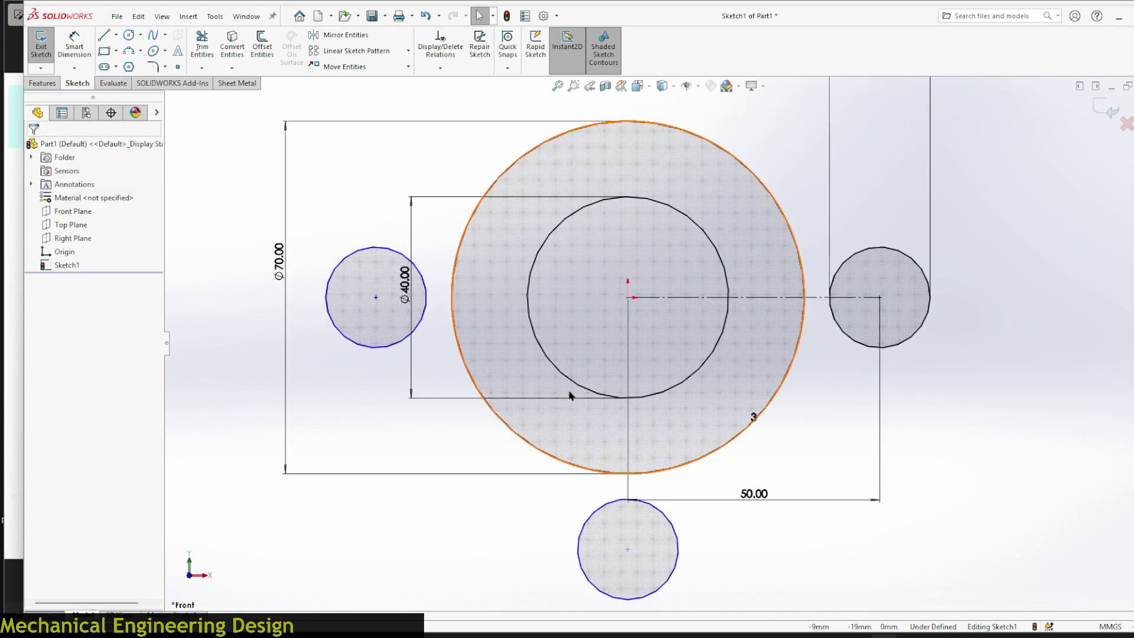
scroll(570, 366, up, 4)
key(alt+Tab)
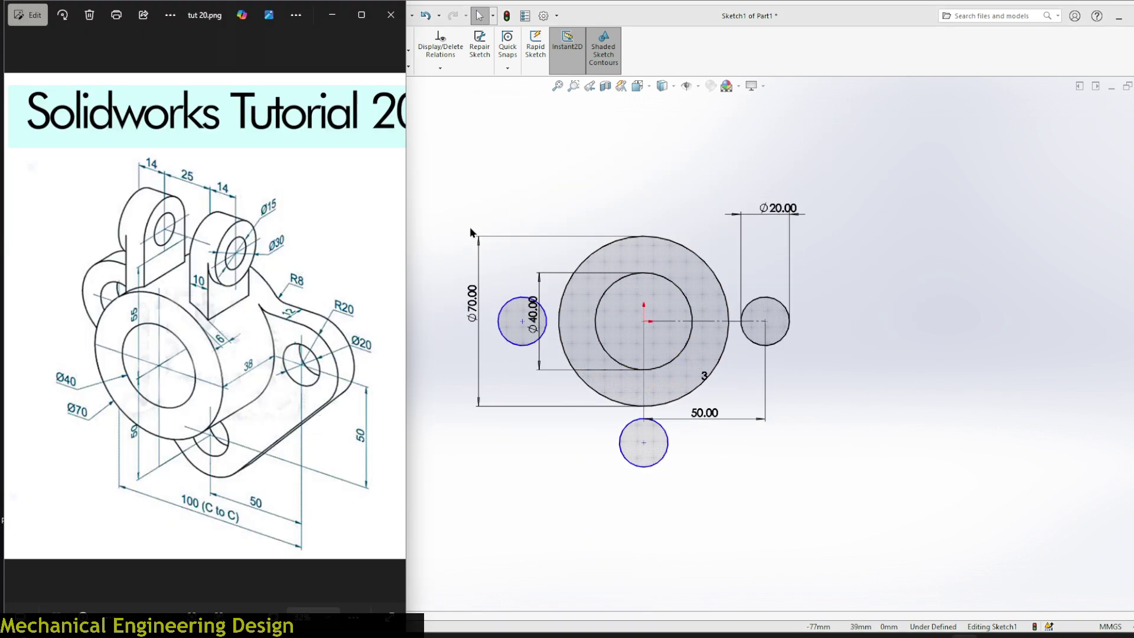
click(595, 178)
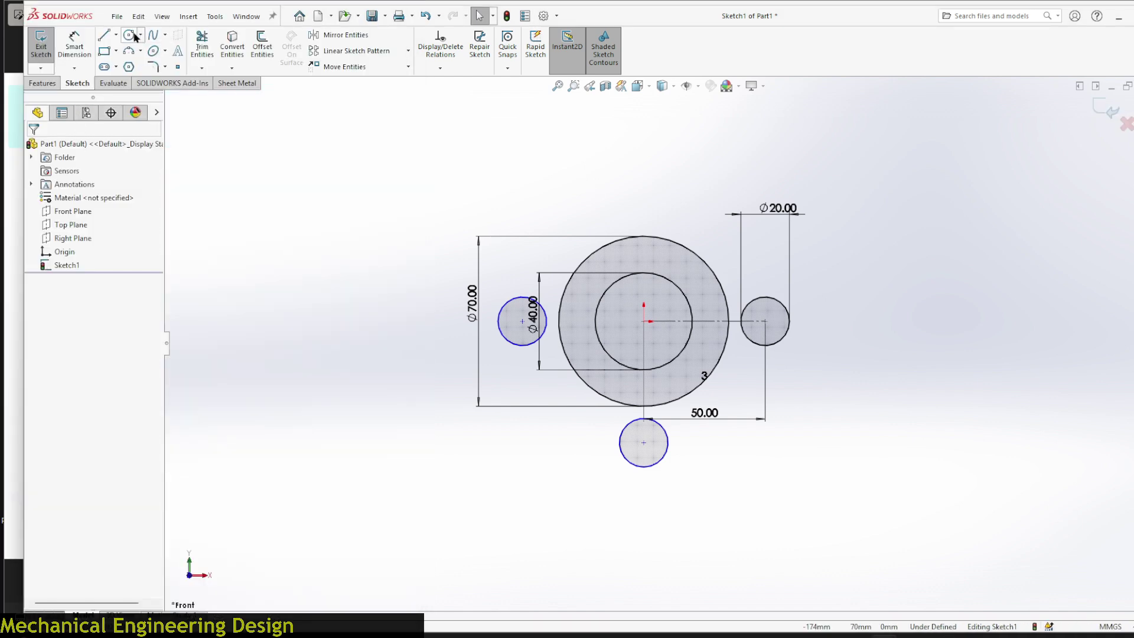
- Draw a larger concentric circle around each of the right, bottom and left holes
click(129, 35)
key(z)
key(z)
scroll(736, 330, down, 5)
click(724, 322)
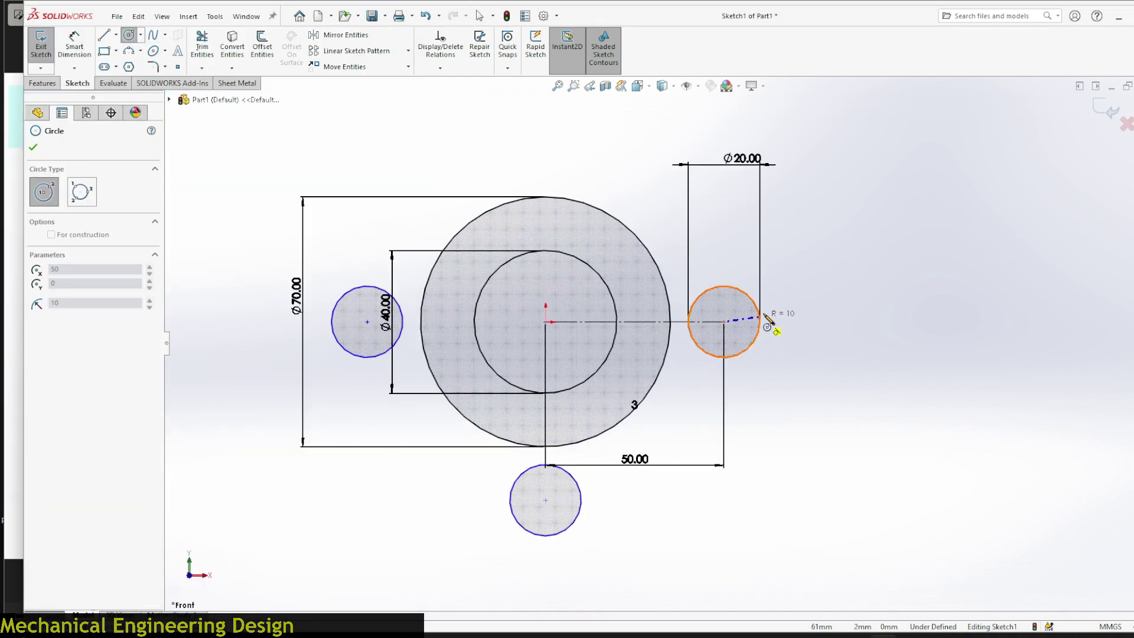
click(788, 313)
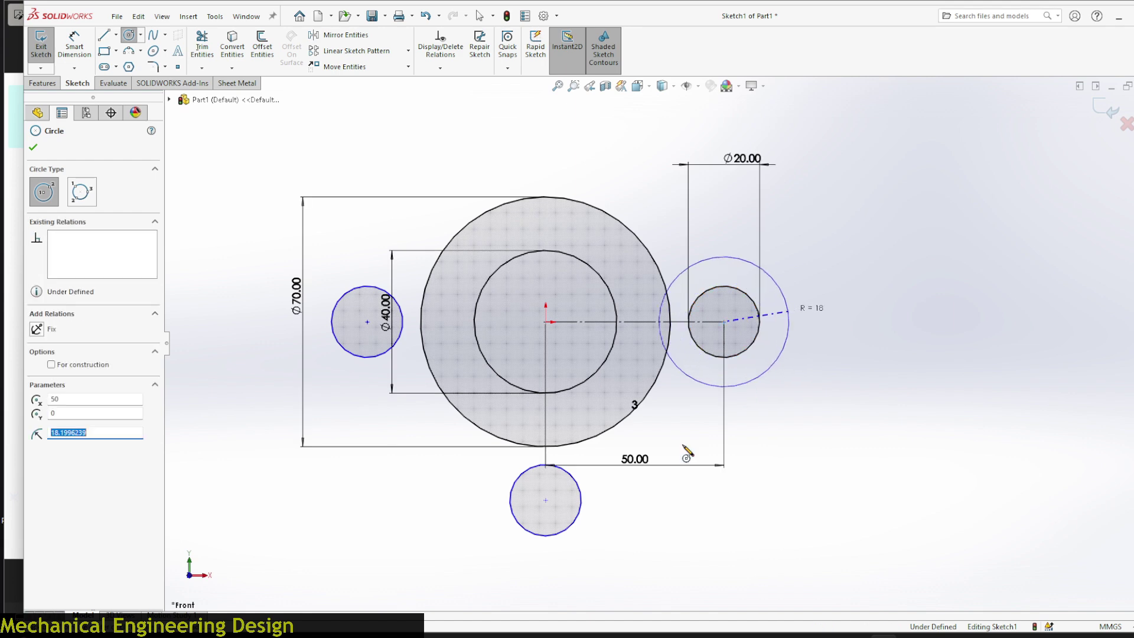
click(545, 500)
click(590, 544)
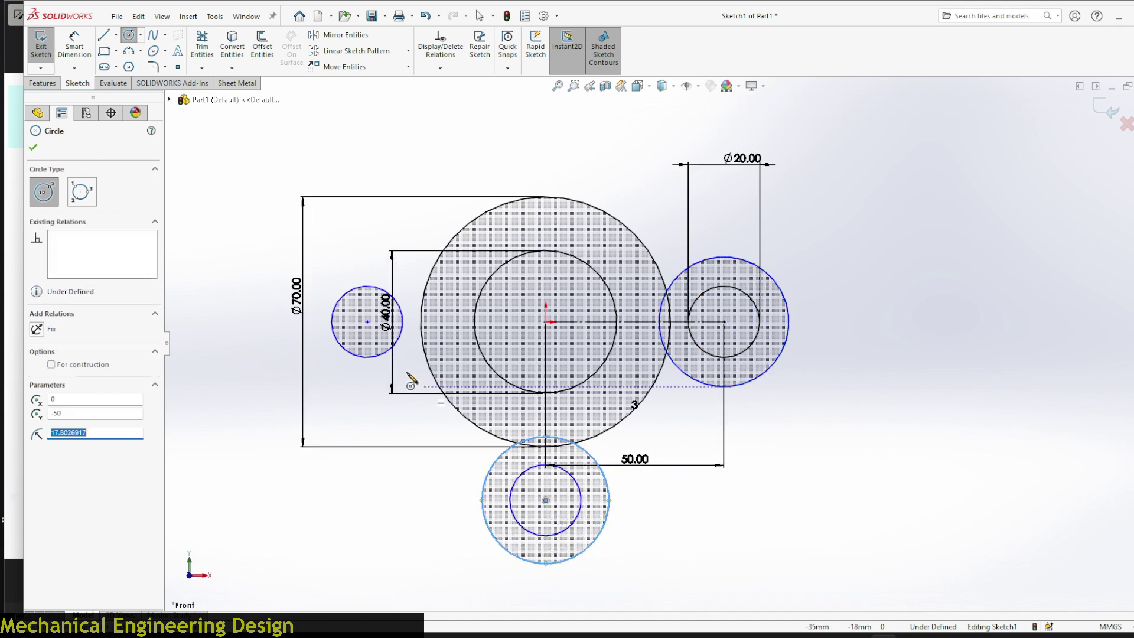
click(367, 322)
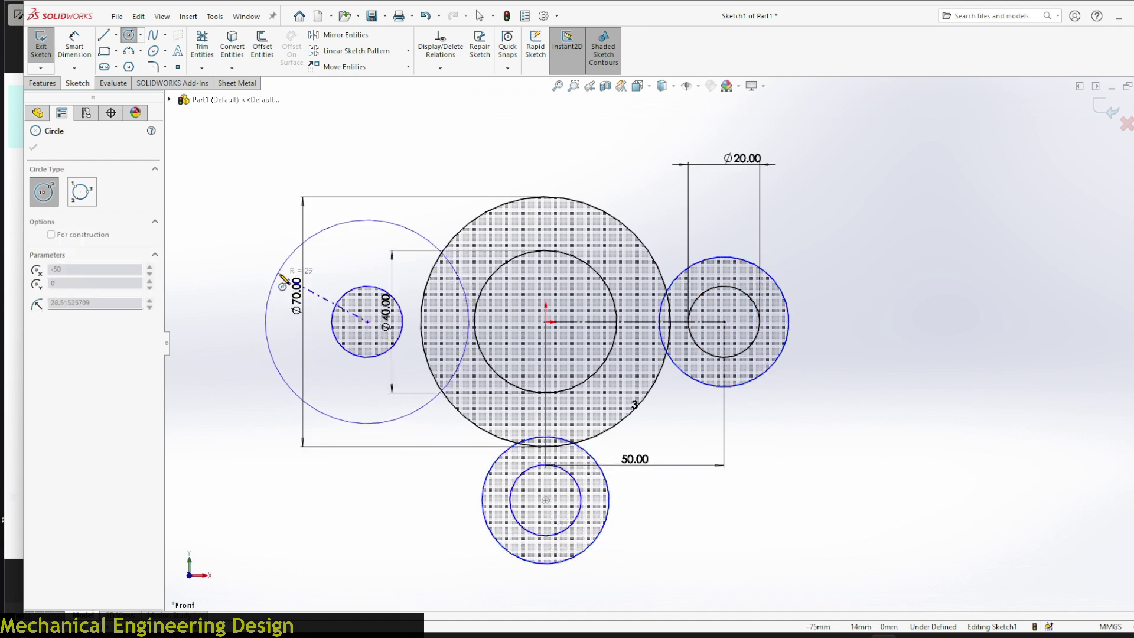
click(282, 278)
right_drag(869, 319, 854, 263)
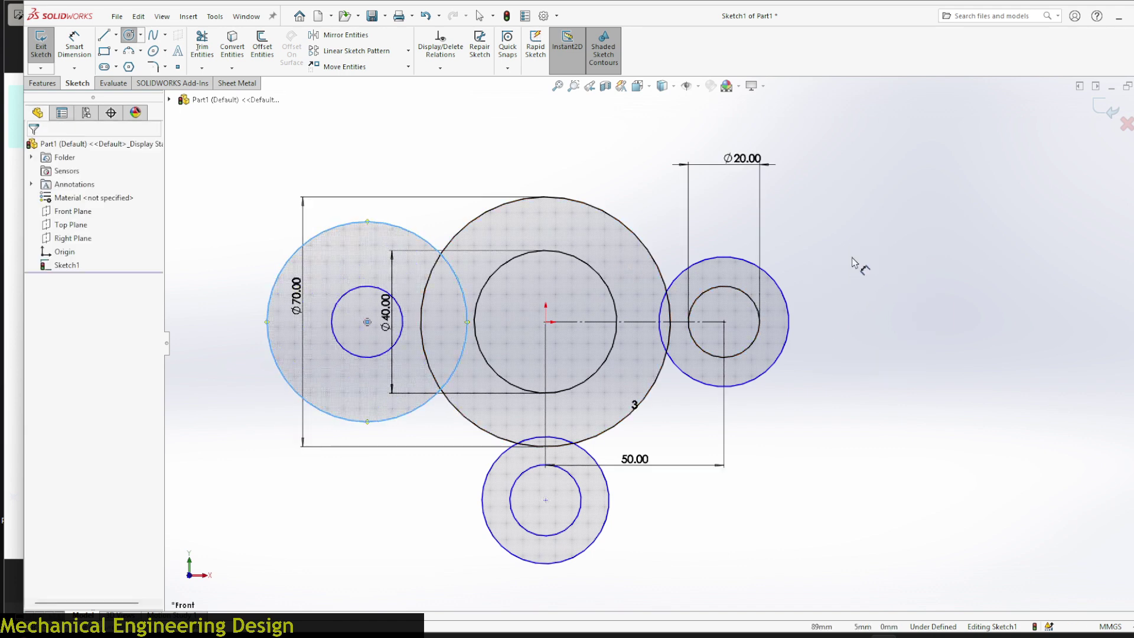
click(789, 296)
- Set the right outer circle's diameter to Ø40
click(842, 310)
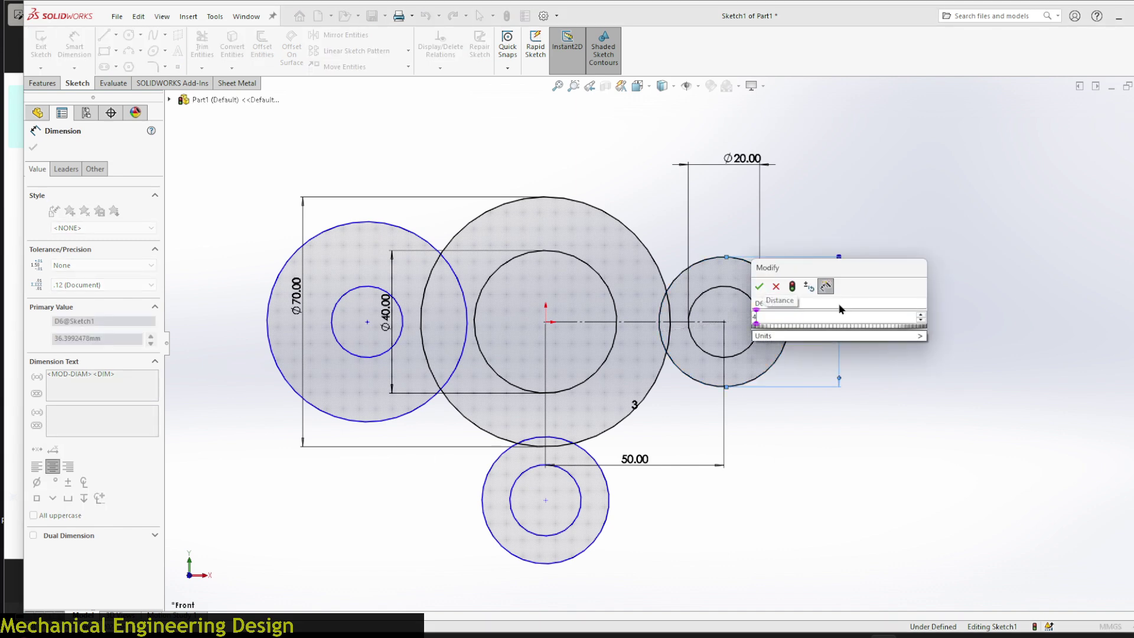
key(Return)
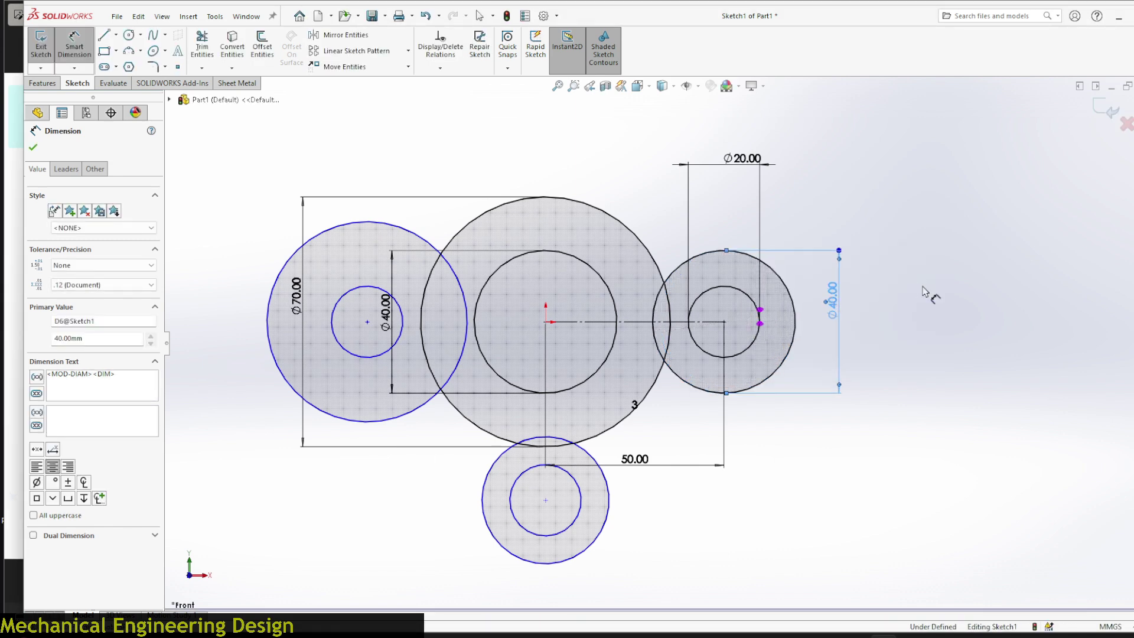
click(941, 319)
key(c)
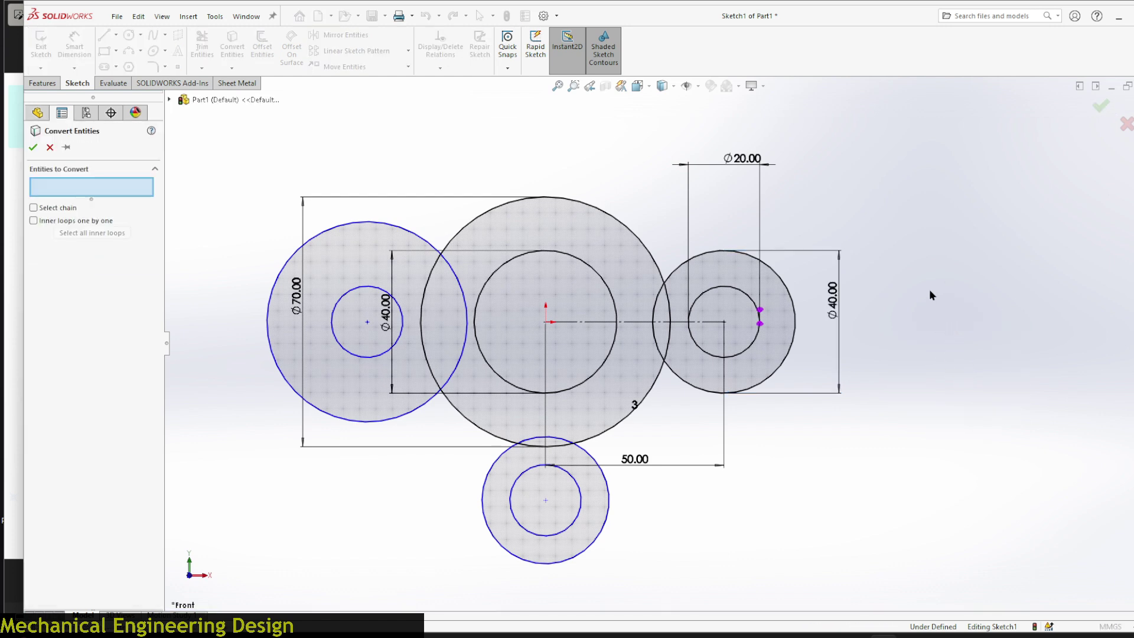
click(49, 149)
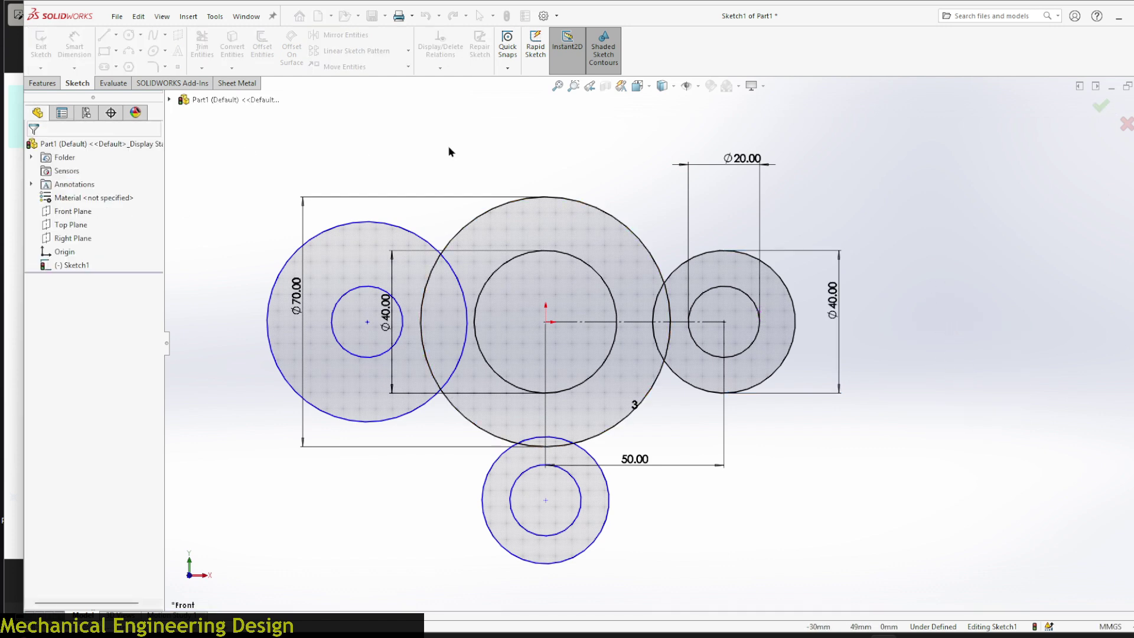
- Make the right, bottom and left outer circles equal in size
click(797, 319)
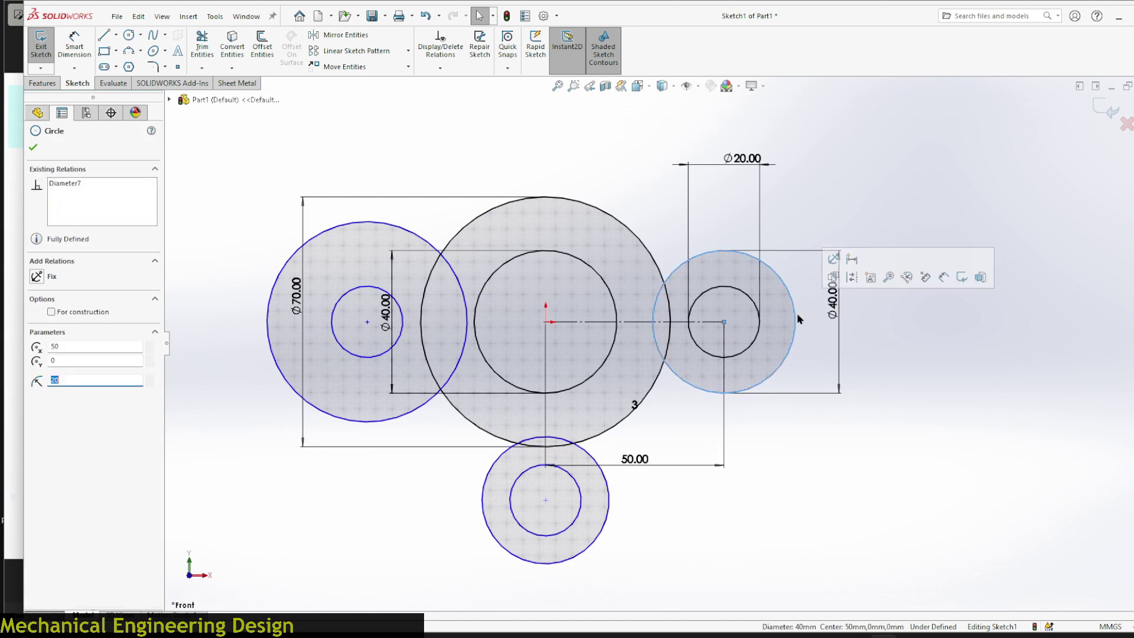
click(602, 537)
ctrl+click(603, 536)
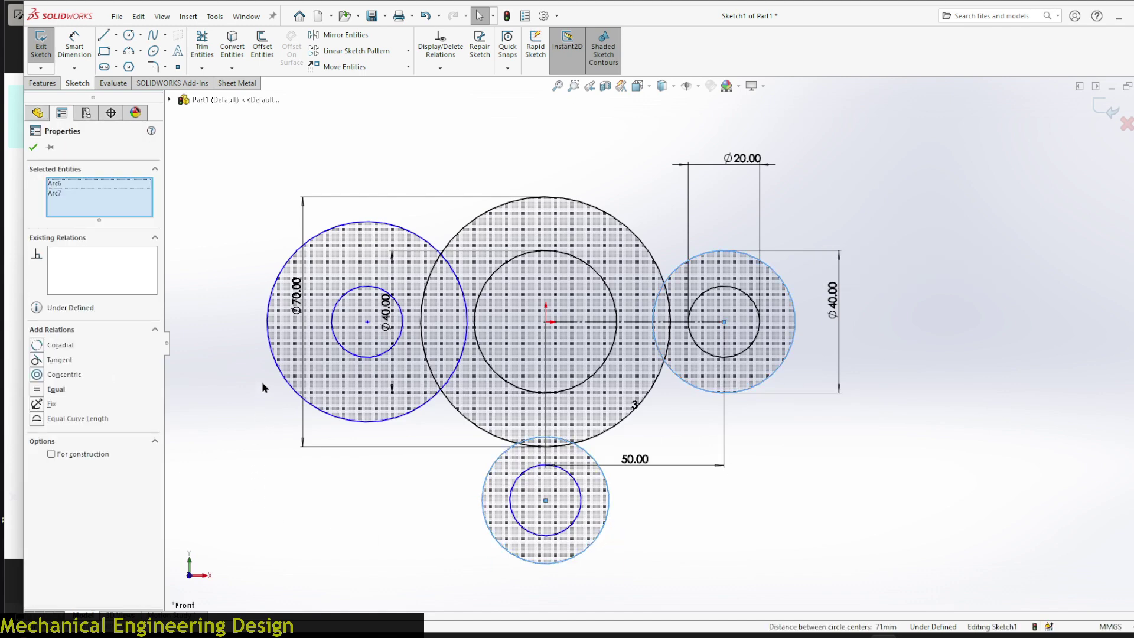
ctrl+click(274, 364)
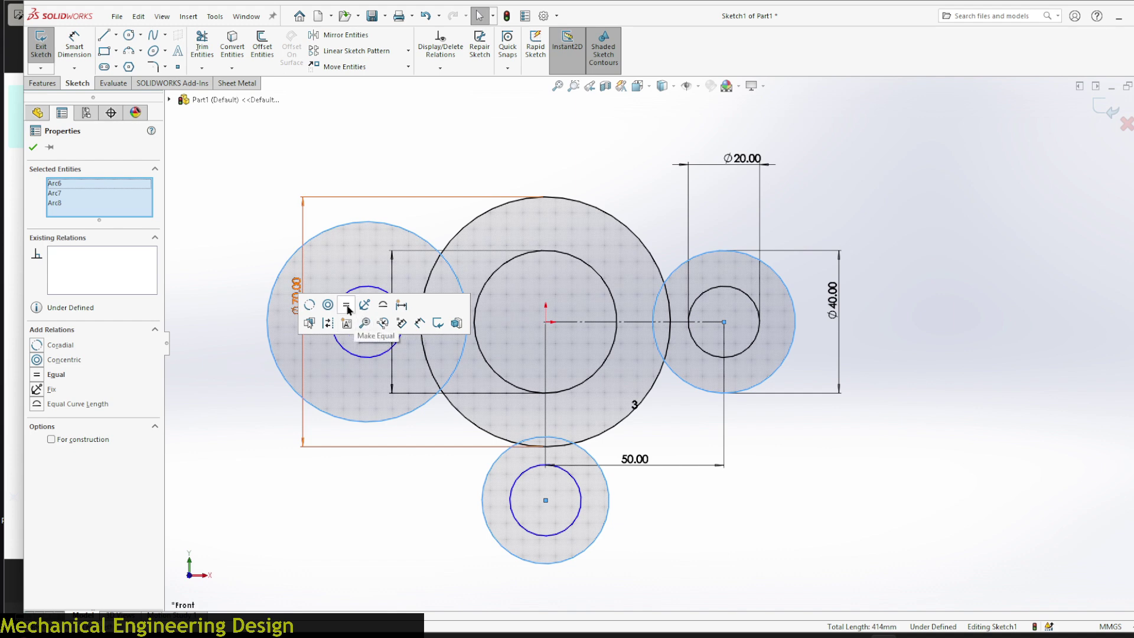
click(347, 306)
click(720, 527)
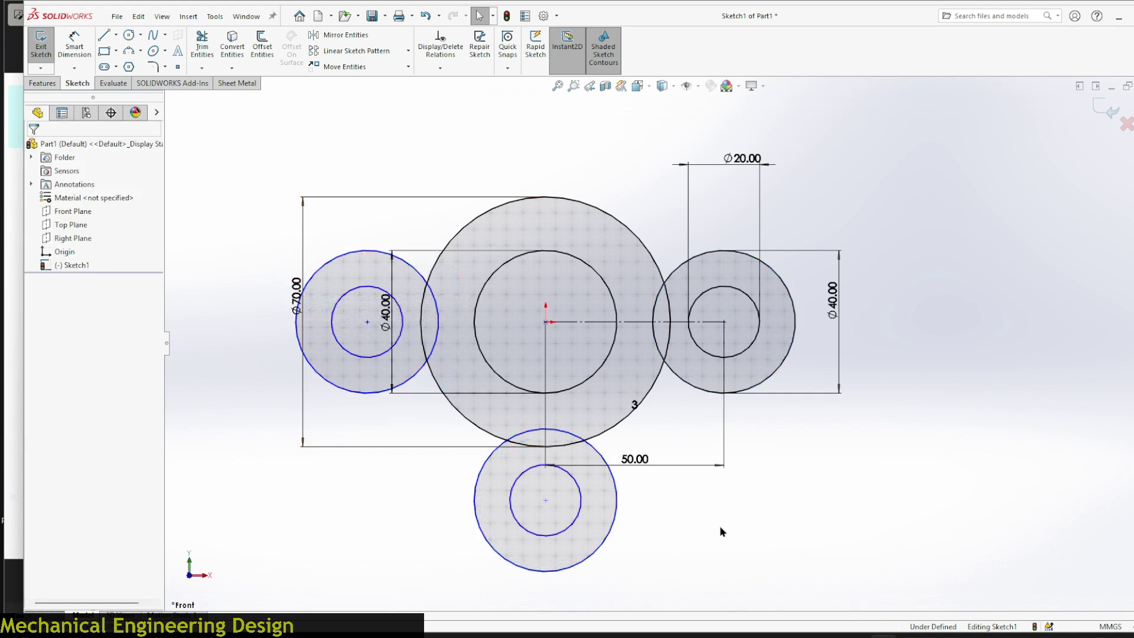
- Sketch tangent lines from the right circle to the bottom circle and from the bottom to the left circle
click(105, 37)
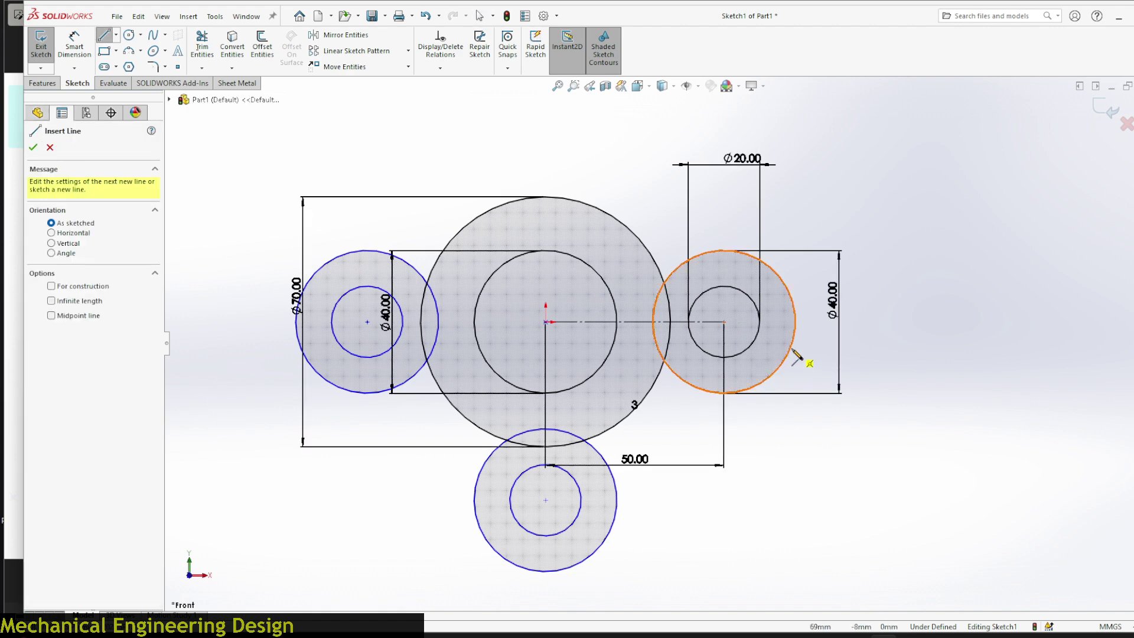
click(773, 373)
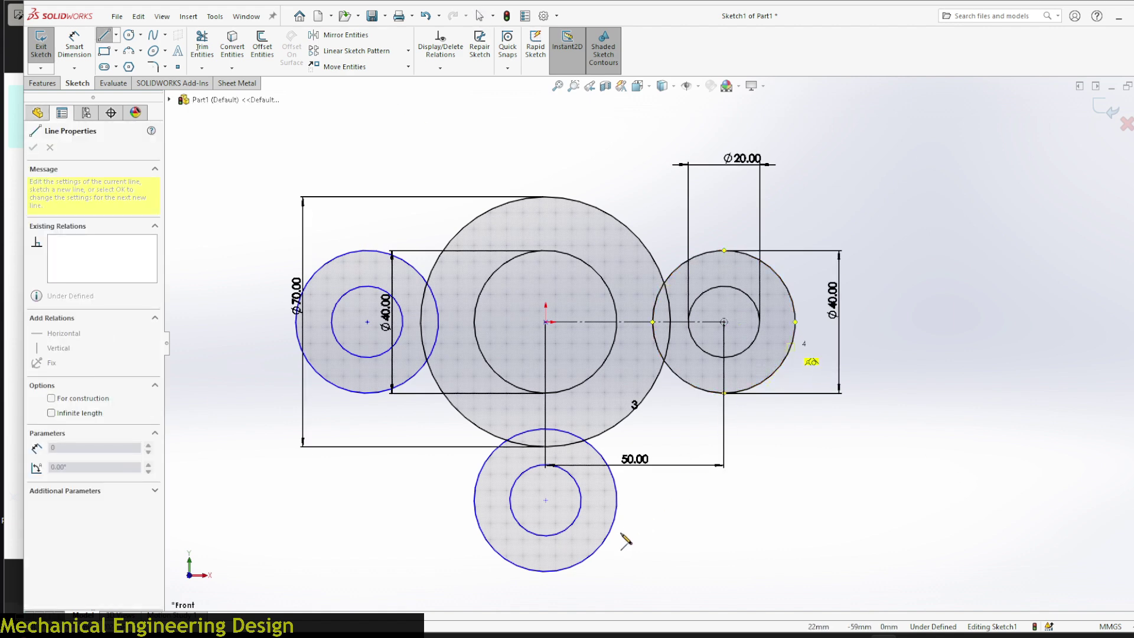
click(596, 551)
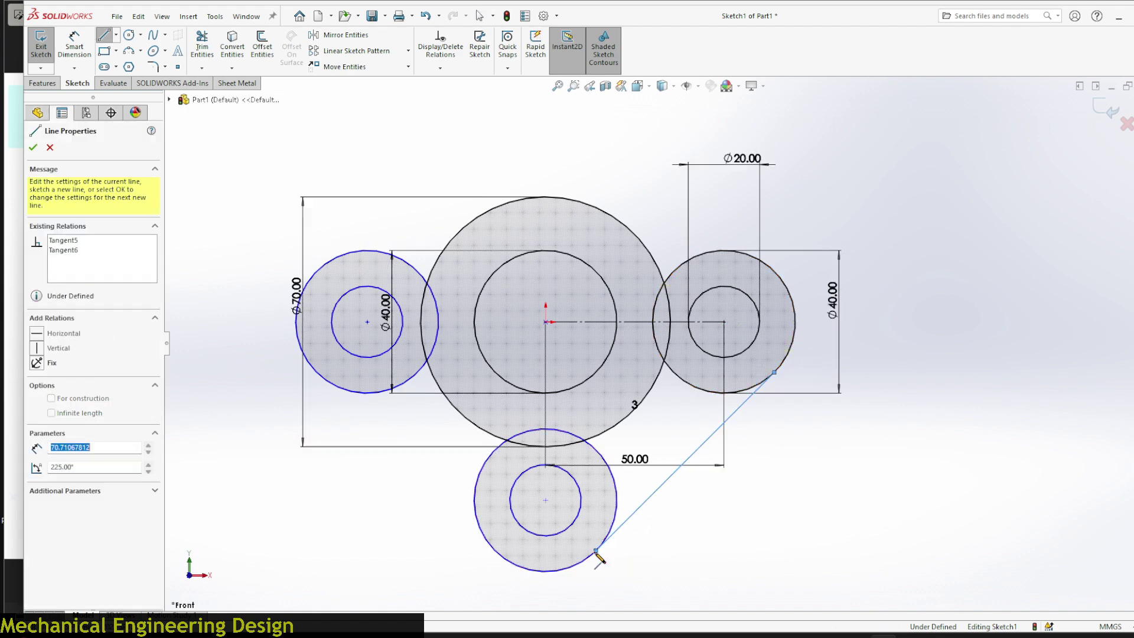
right_click(595, 458)
click(627, 509)
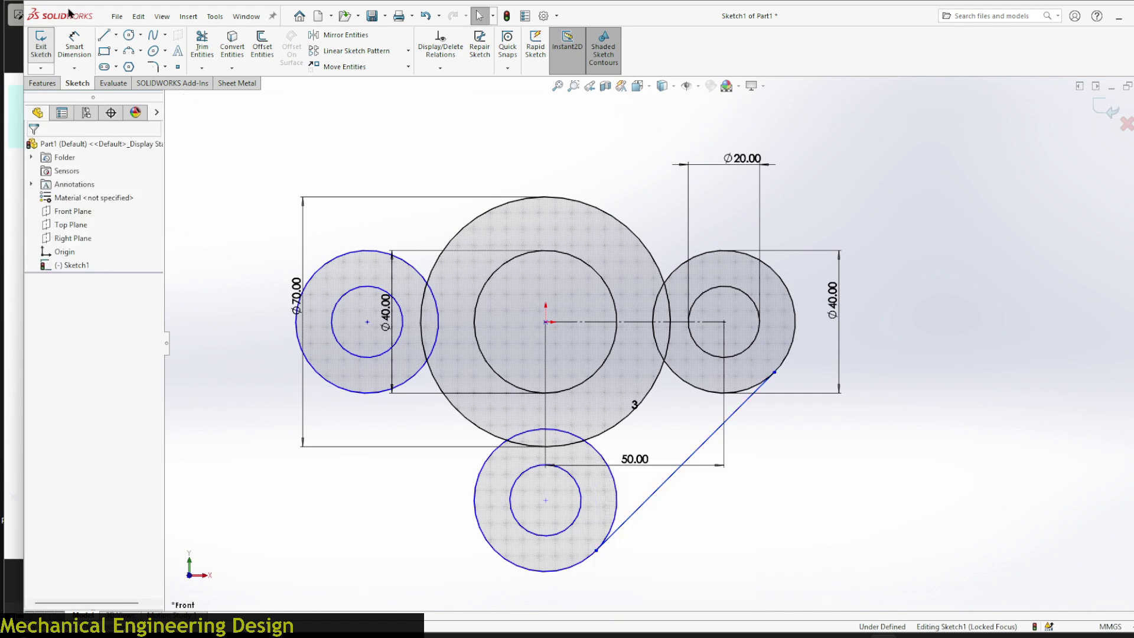
click(104, 39)
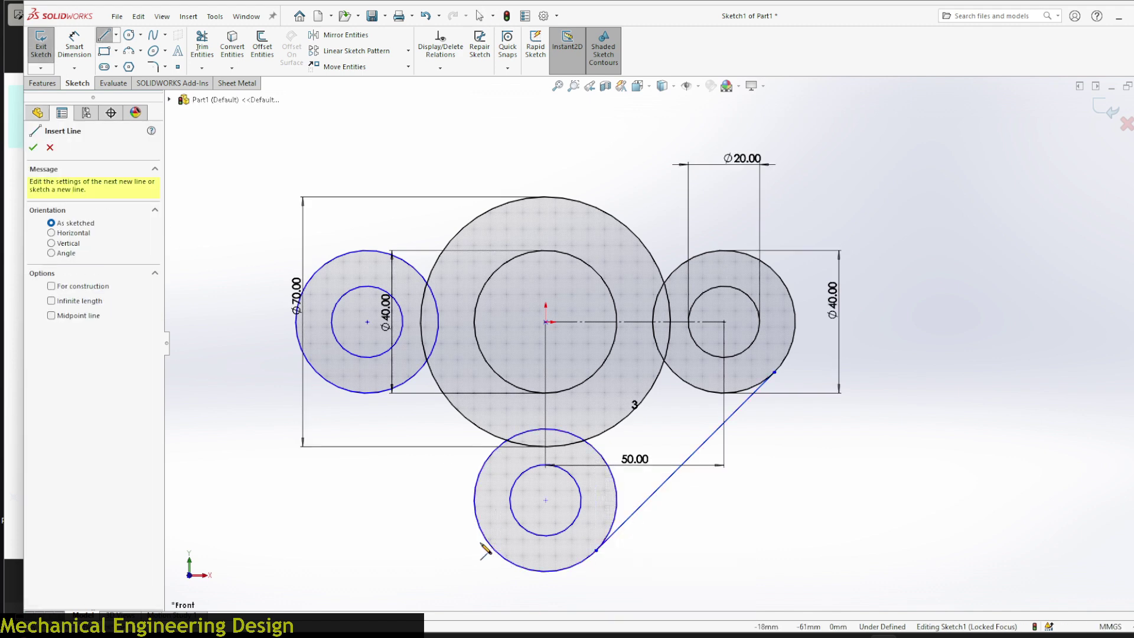
click(489, 554)
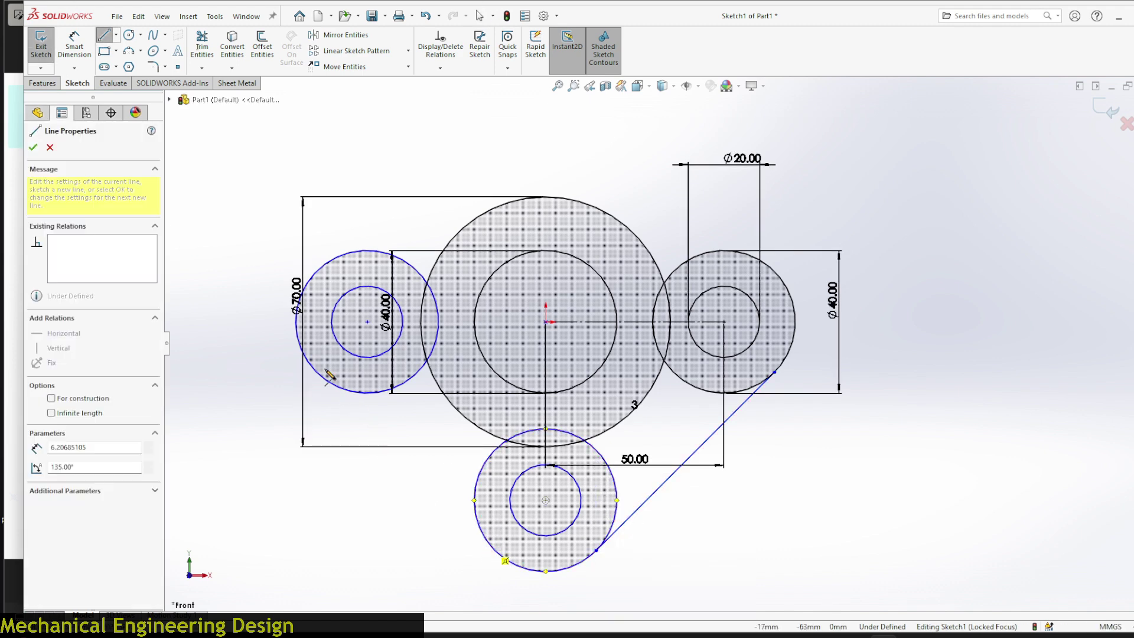
click(296, 343)
right_click(296, 345)
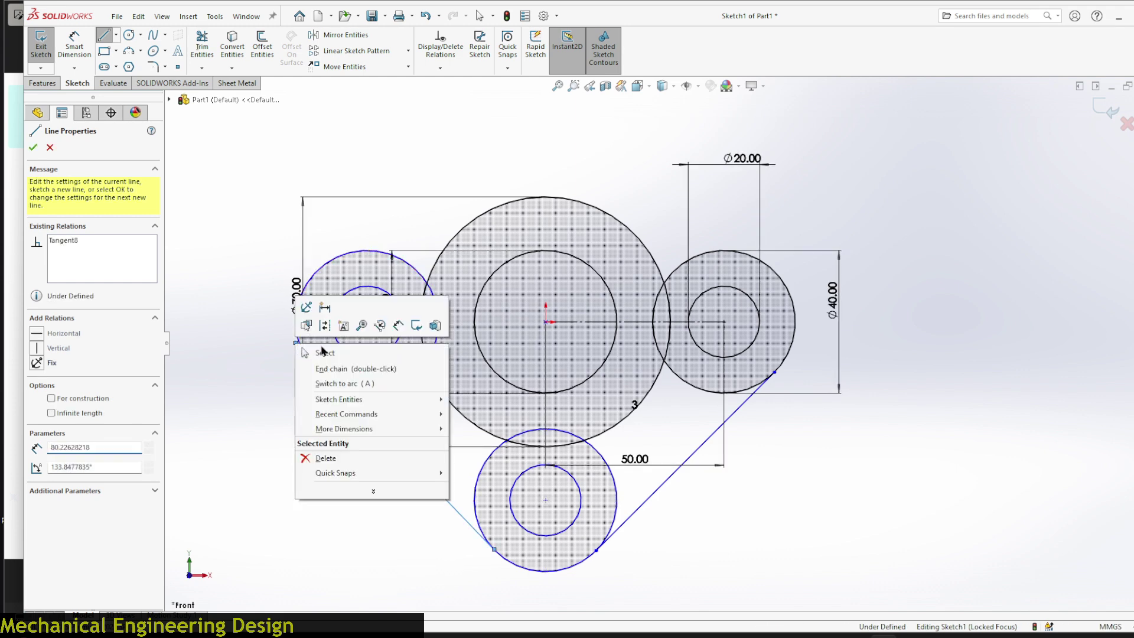
click(336, 353)
- Make the left connecting line tangent to the left outer circle
scroll(331, 389, down, 2)
scroll(538, 399, up, 6)
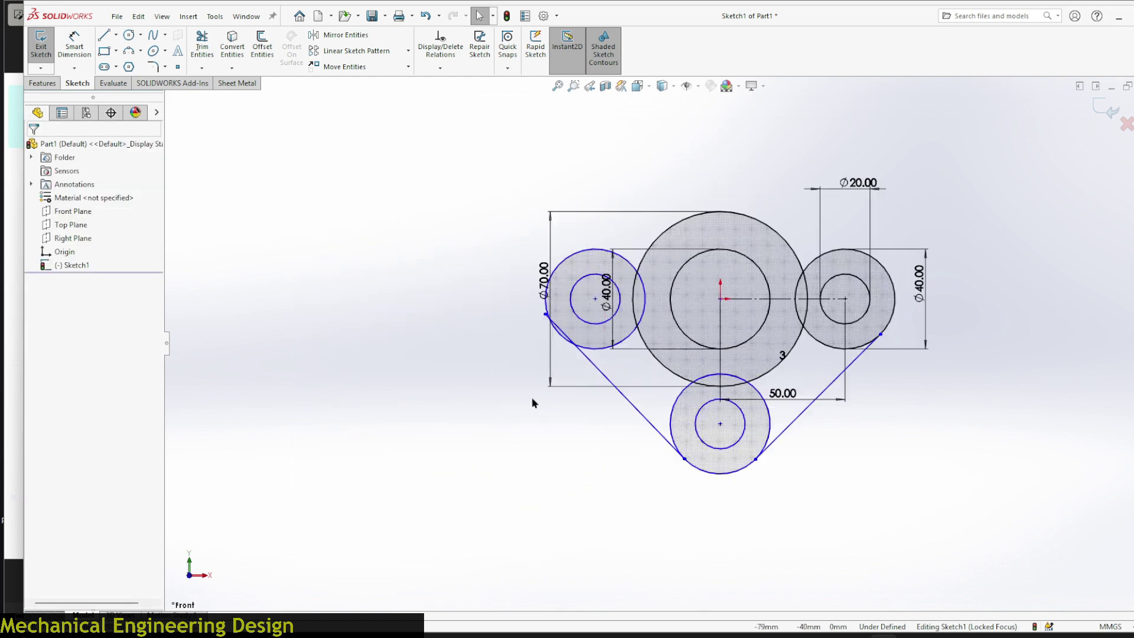
click(587, 365)
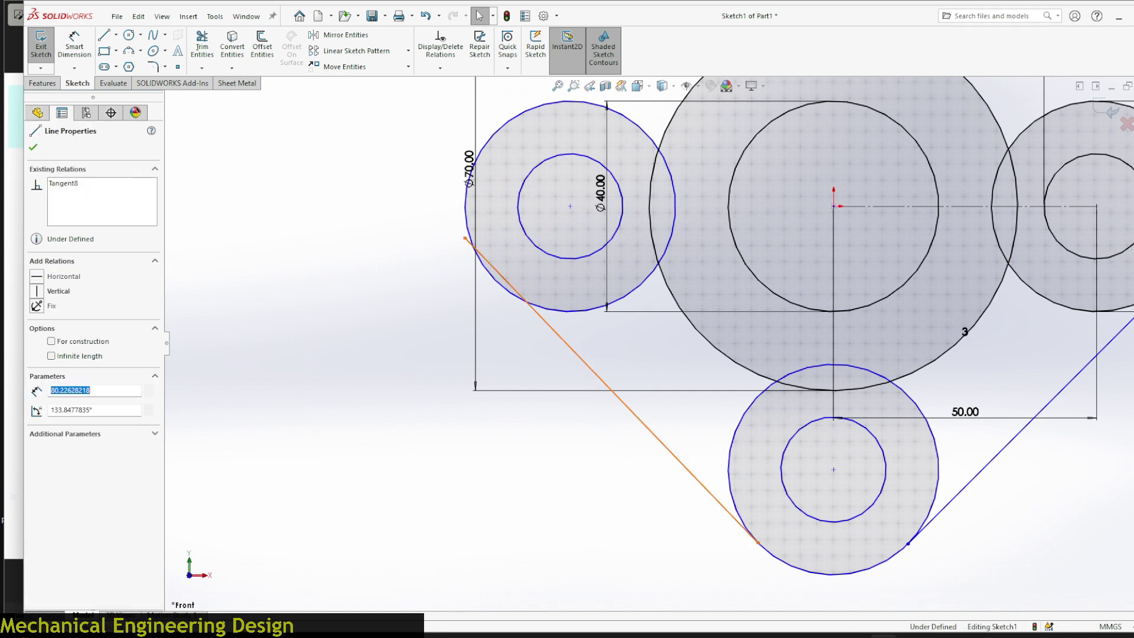
ctrl+click(572, 313)
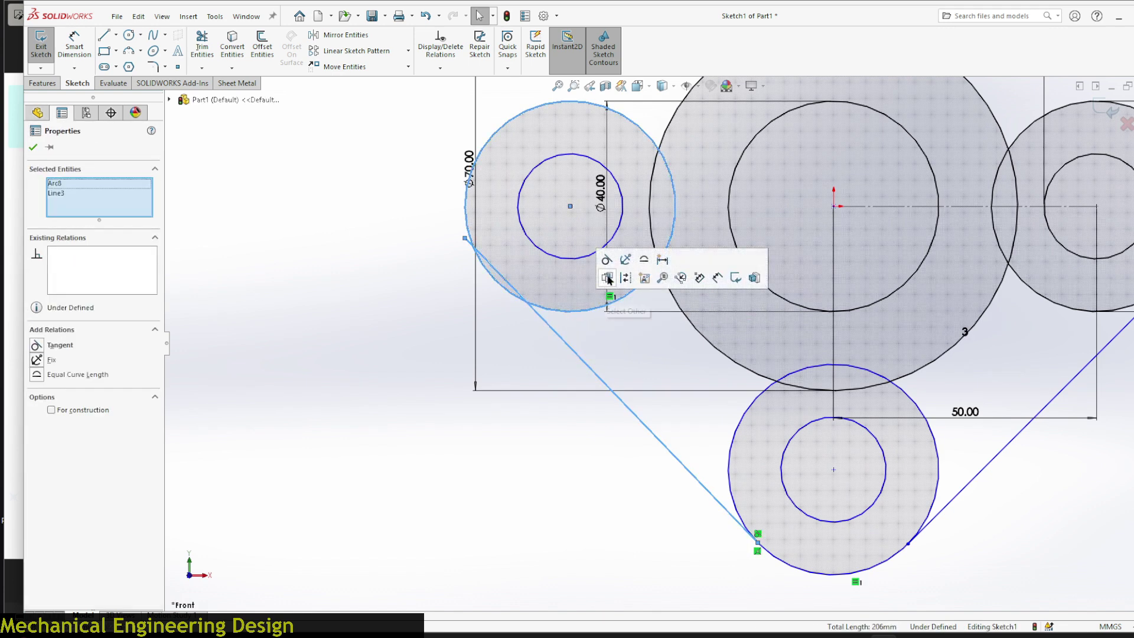
click(607, 260)
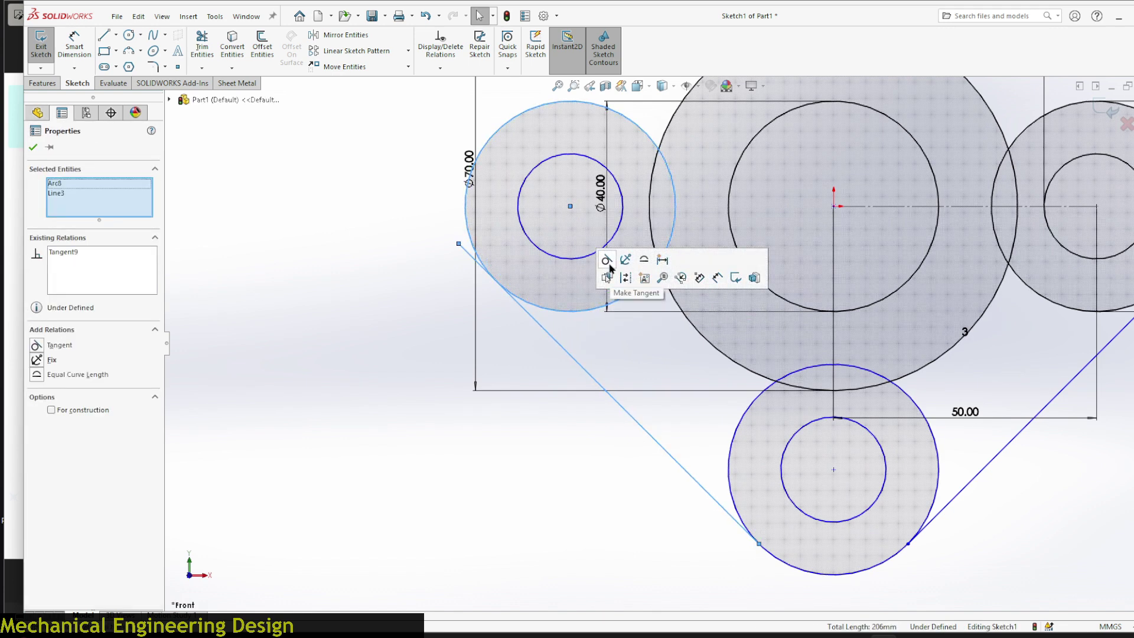
click(331, 270)
key(f)
scroll(791, 326, down, 3)
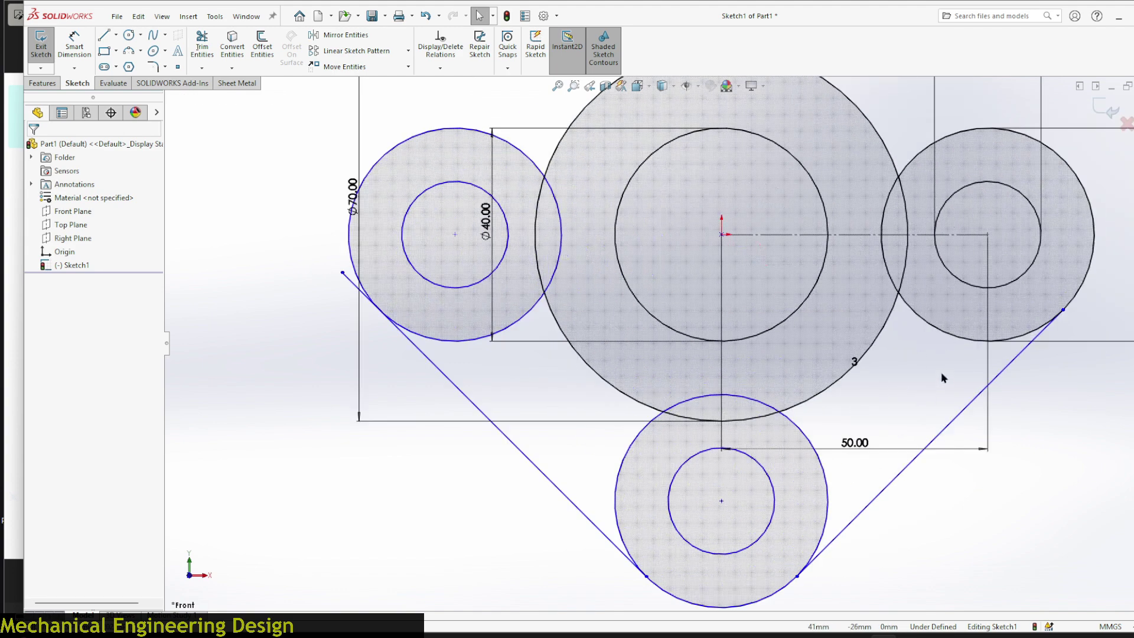
- Add tangent relations between the right connecting line and the bottom and right Ø40 circles
click(952, 421)
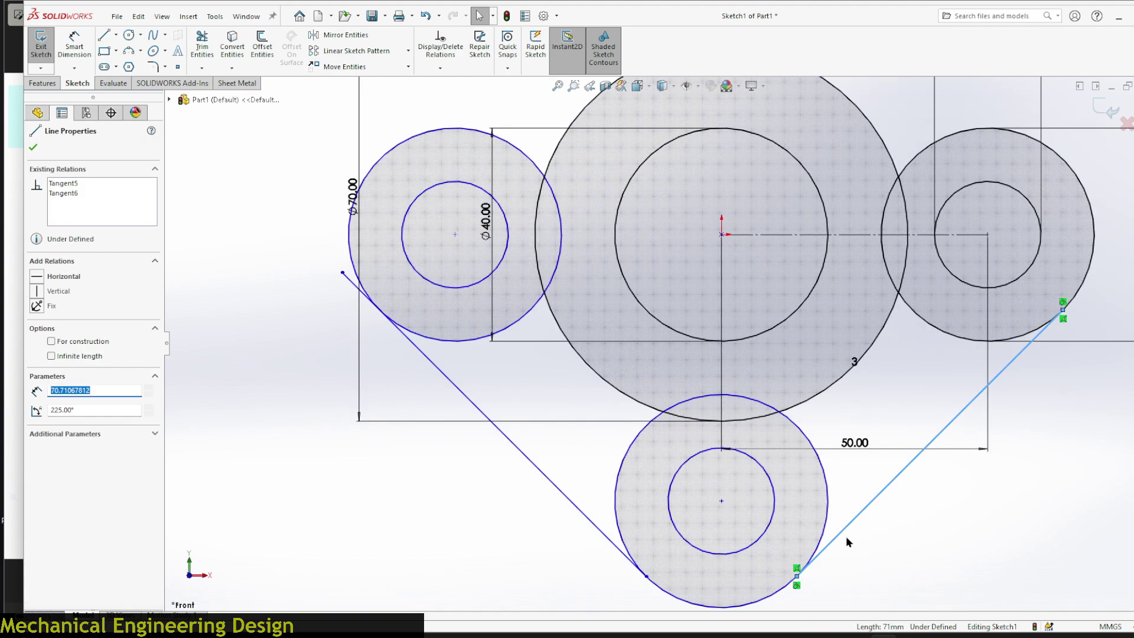
ctrl+click(828, 517)
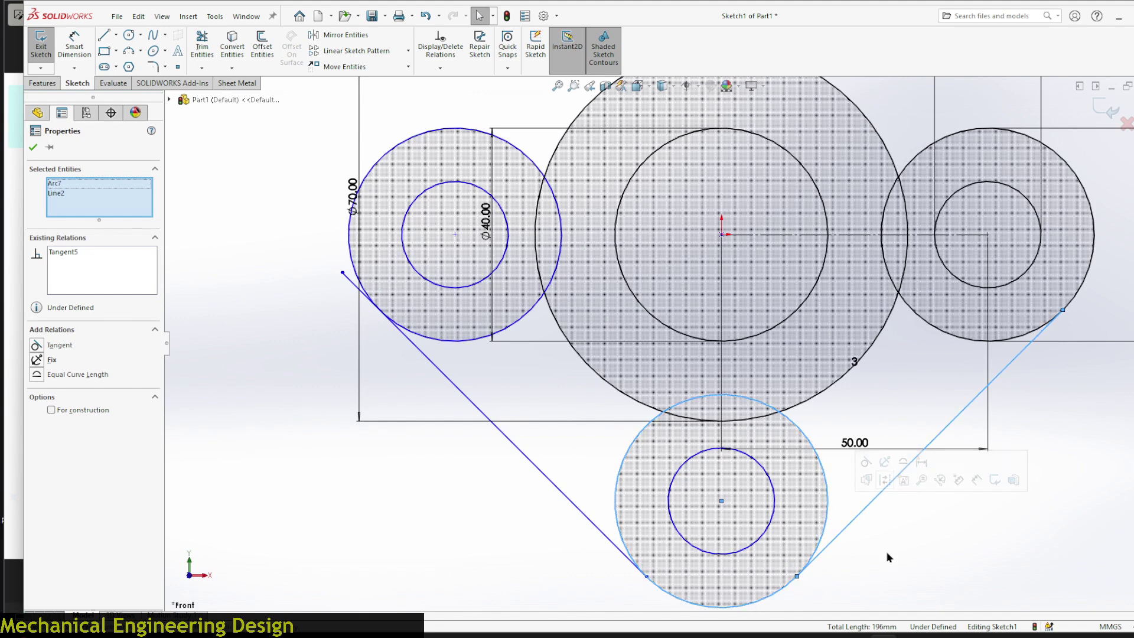
key(Escape)
click(1075, 298)
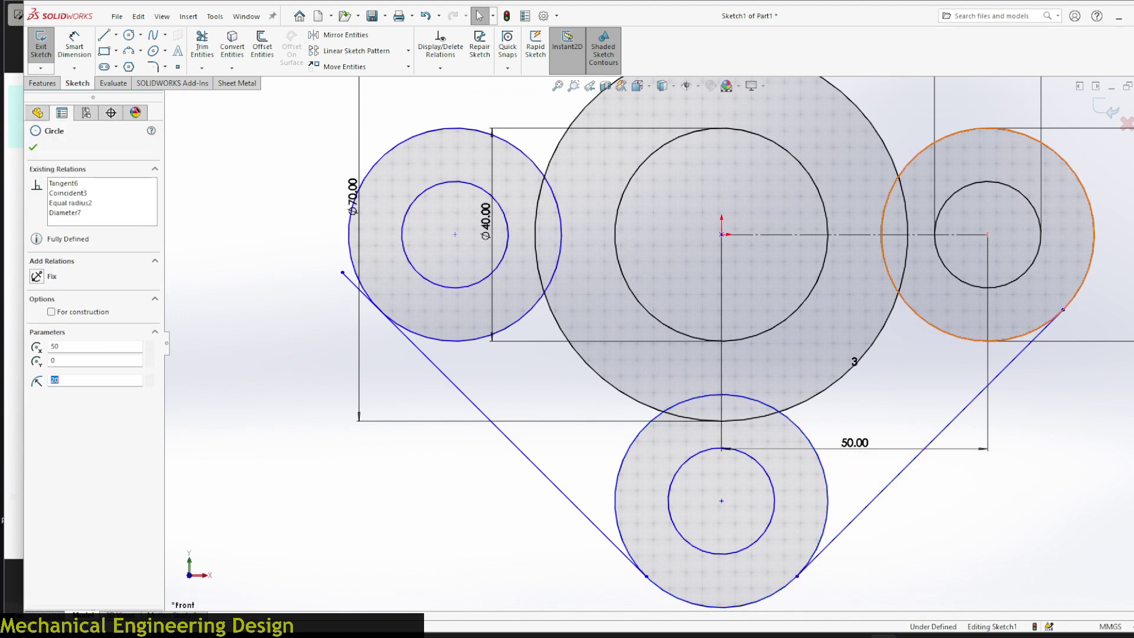
ctrl+click(1014, 359)
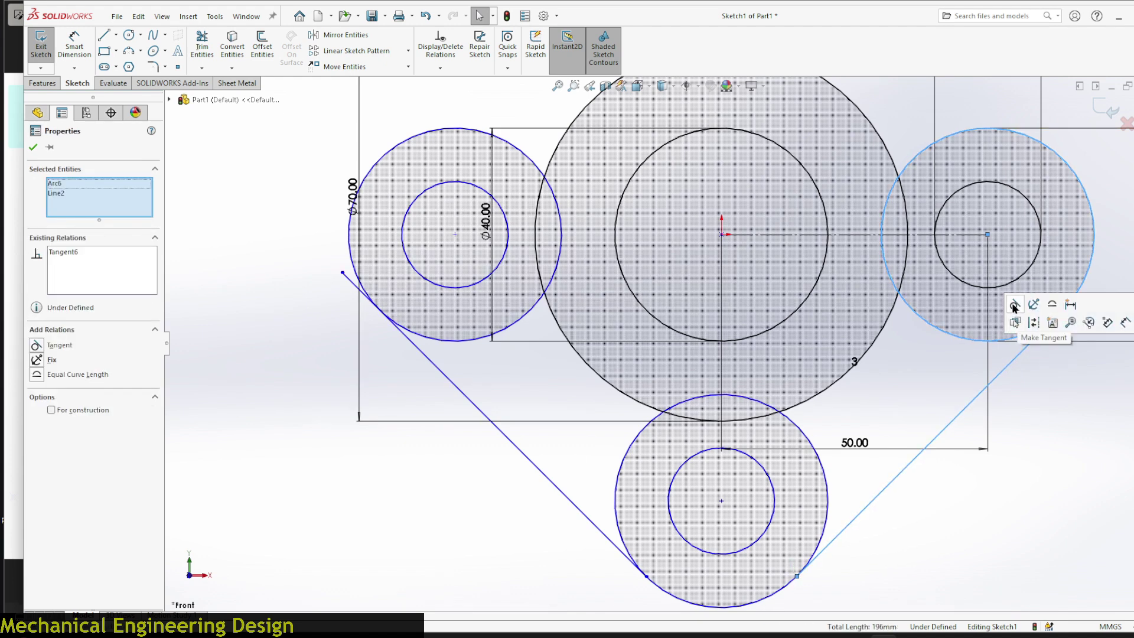
- Power-trim the right, top and left arcs of the bottom Ø40 circle
key(f)
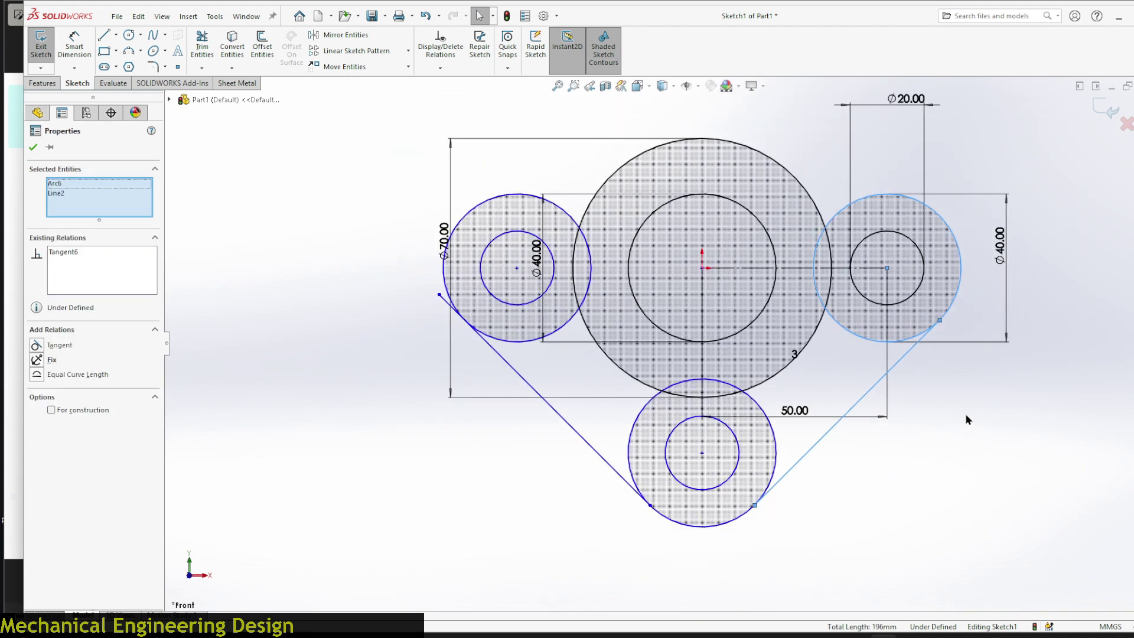
click(965, 414)
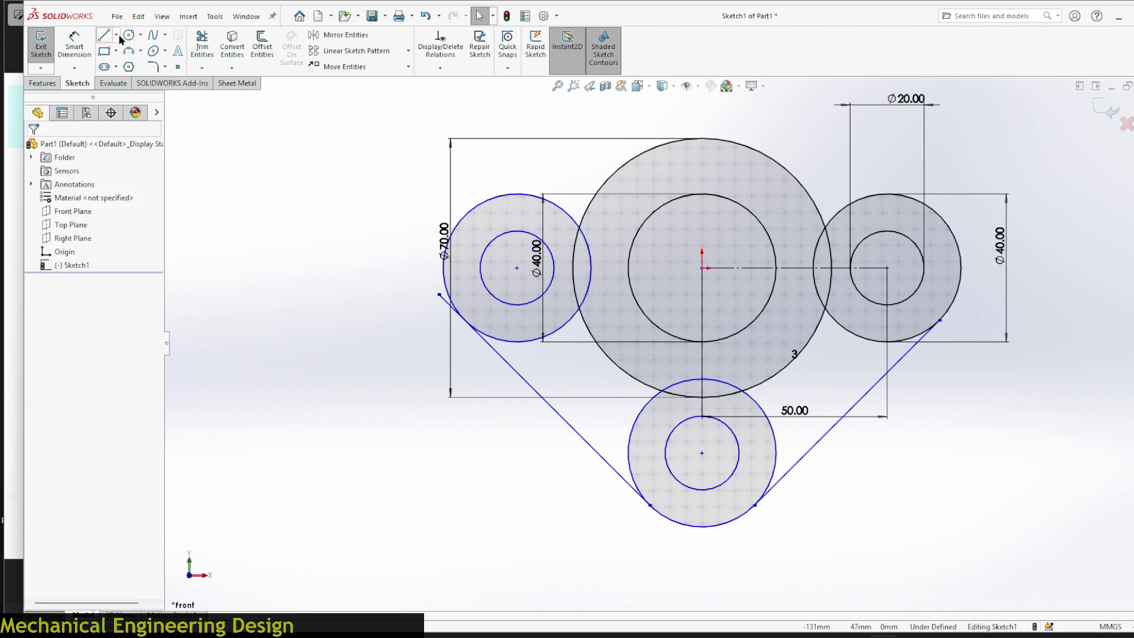
click(202, 44)
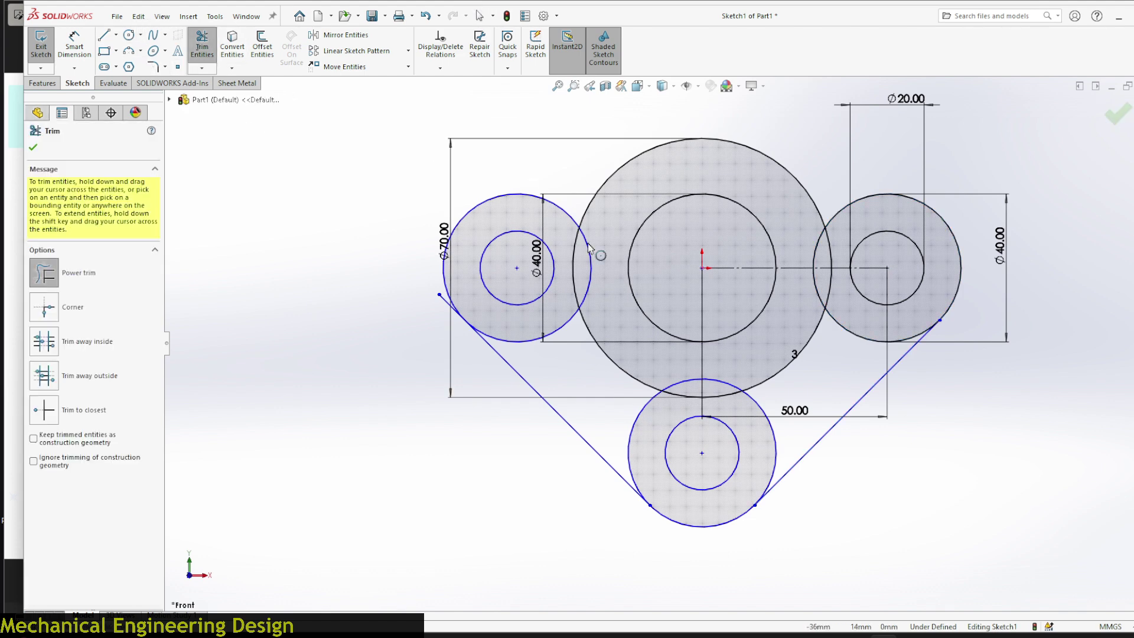
scroll(765, 430, down, 3)
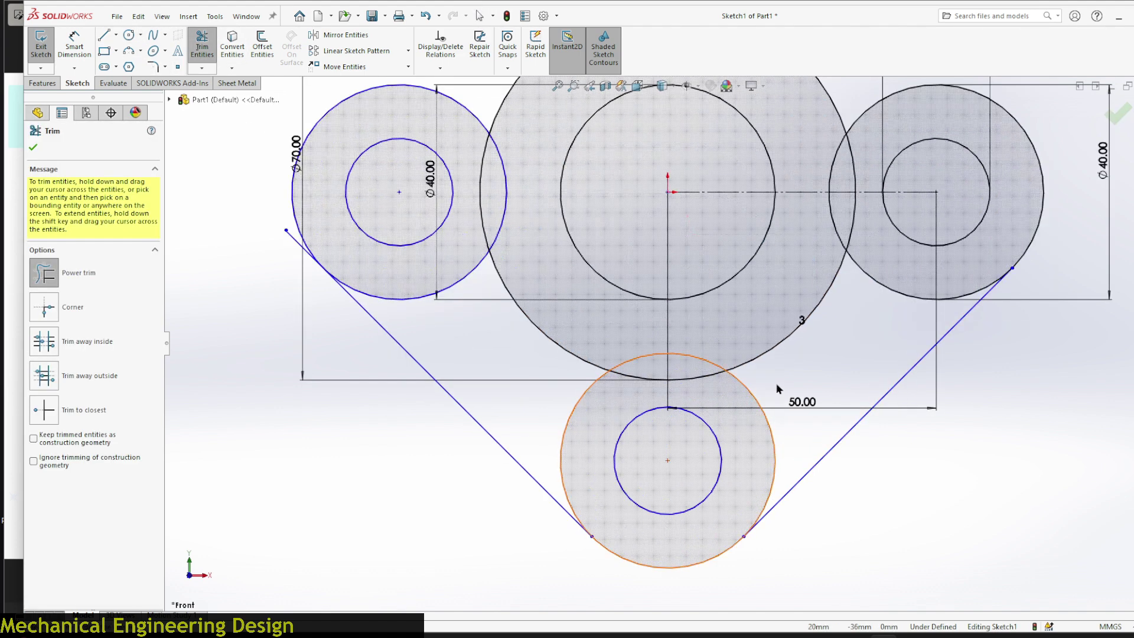
drag(779, 403, 753, 404)
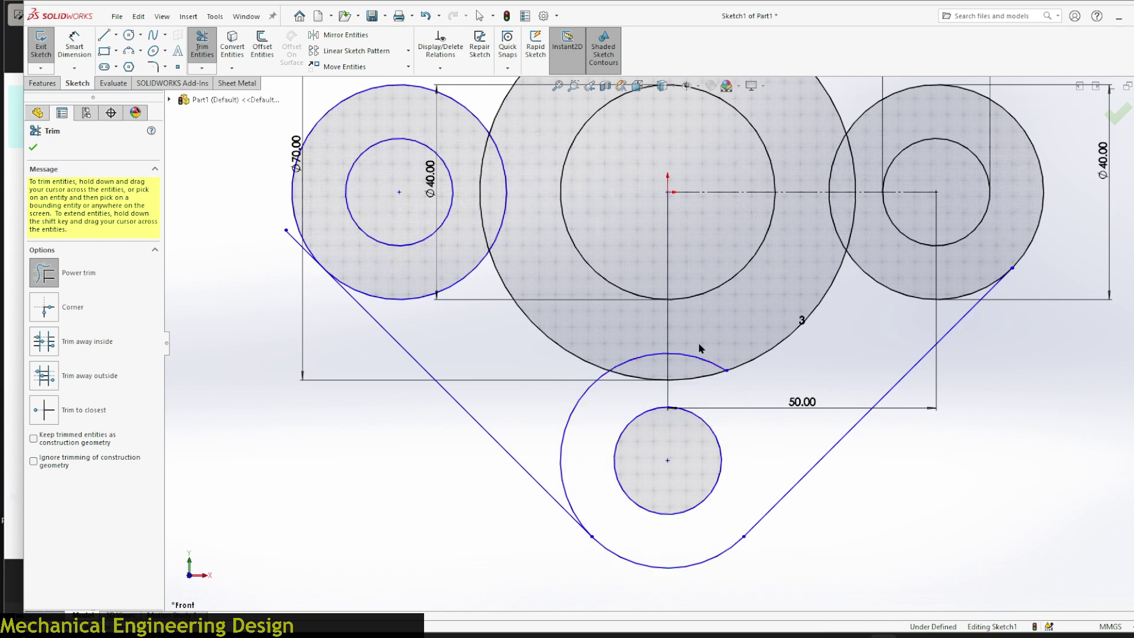
drag(698, 363, 697, 352)
drag(577, 424, 563, 432)
scroll(563, 432, up, 3)
scroll(768, 277, down, 5)
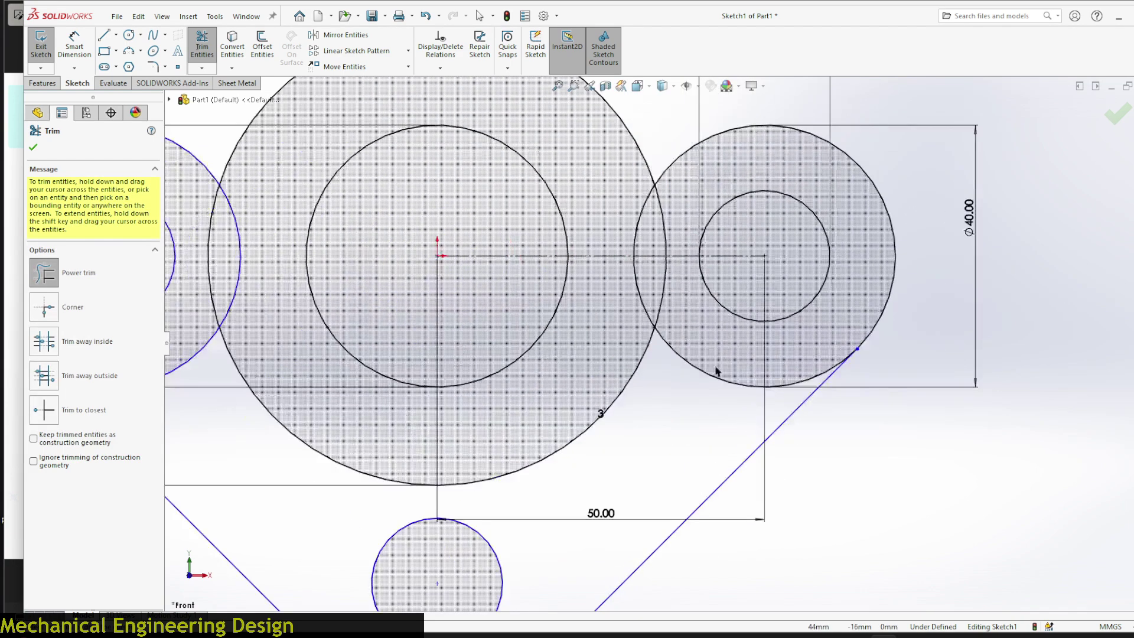
- Trim the right circle's lower arc, its short end segment and the part inside the big circle
drag(695, 387, 709, 357)
click(641, 295)
drag(651, 296, 641, 311)
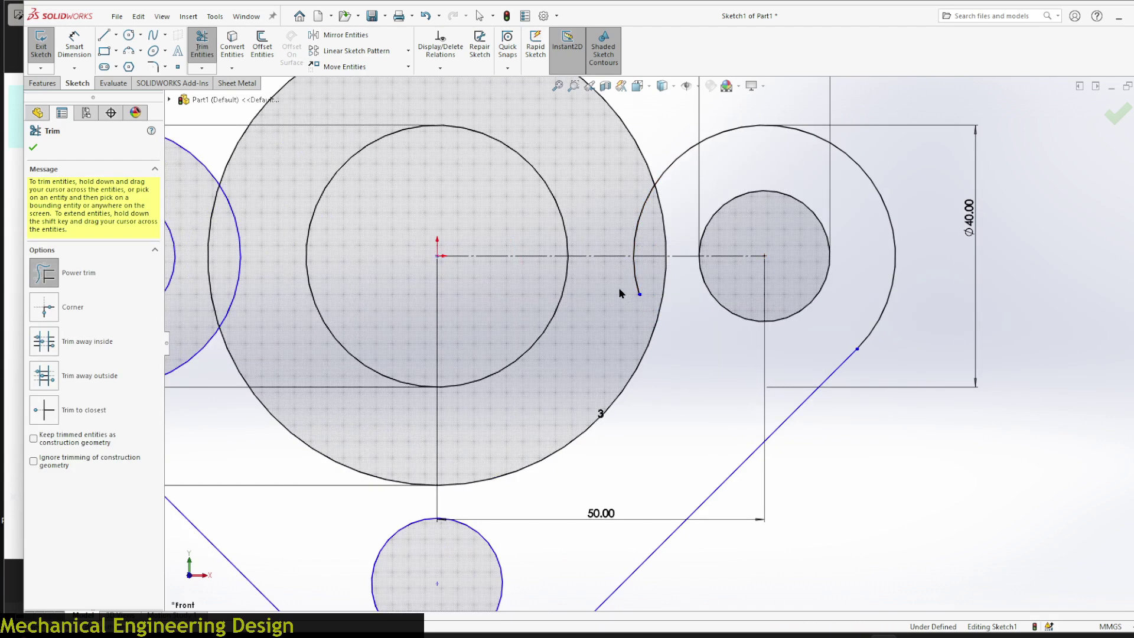
drag(624, 208, 646, 223)
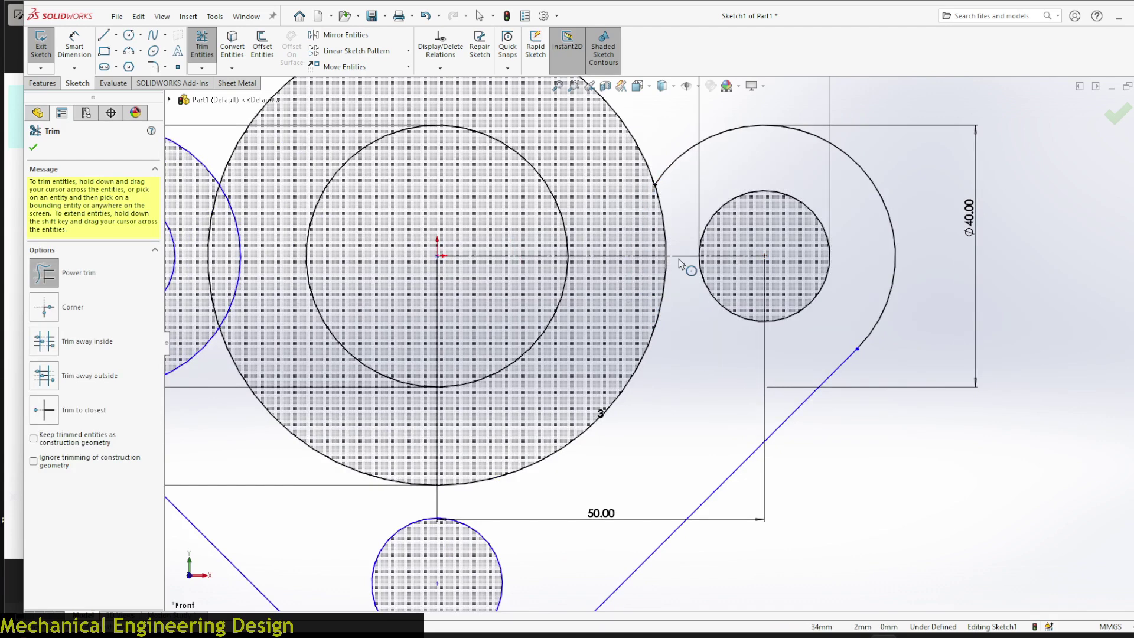
key(f)
scroll(378, 343, down, 2)
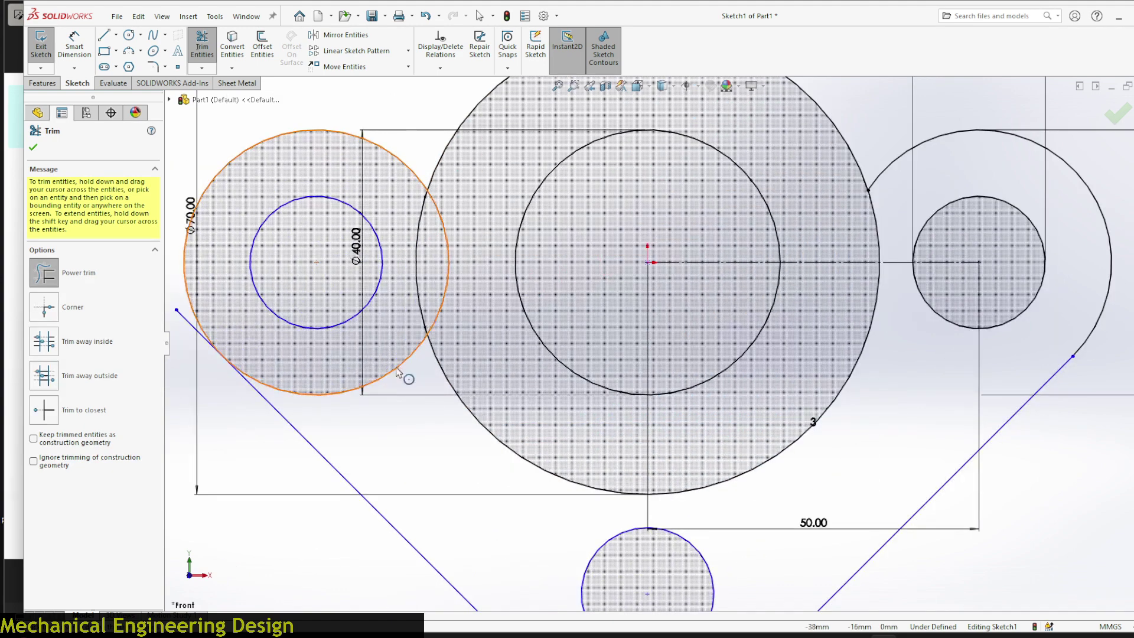
scroll(354, 331, down, 2)
key(f)
scroll(390, 325, down, 3)
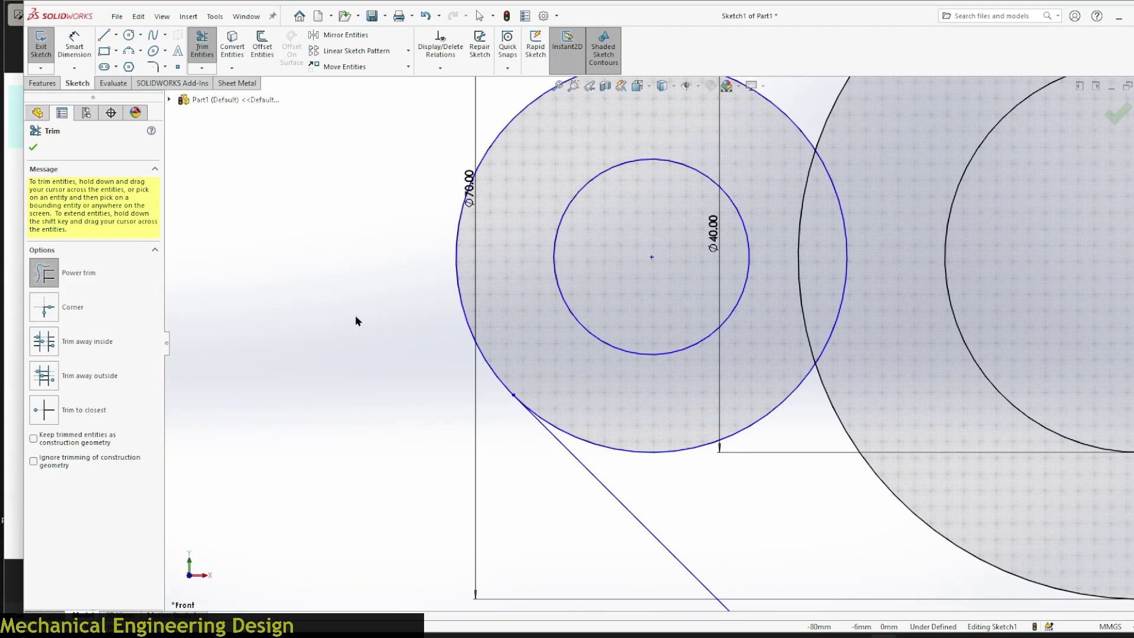
key(f)
scroll(641, 425, down, 2)
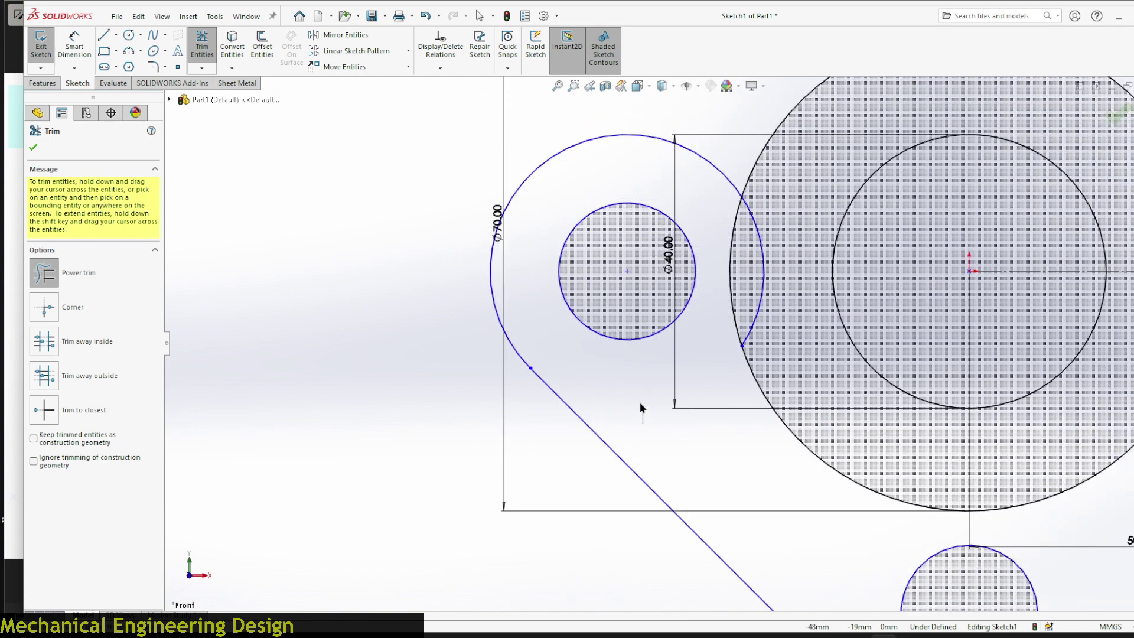
- Trim the Ø70 arc bulging into the big circle, finish trimming, and bring up the reference image
drag(762, 329, 749, 311)
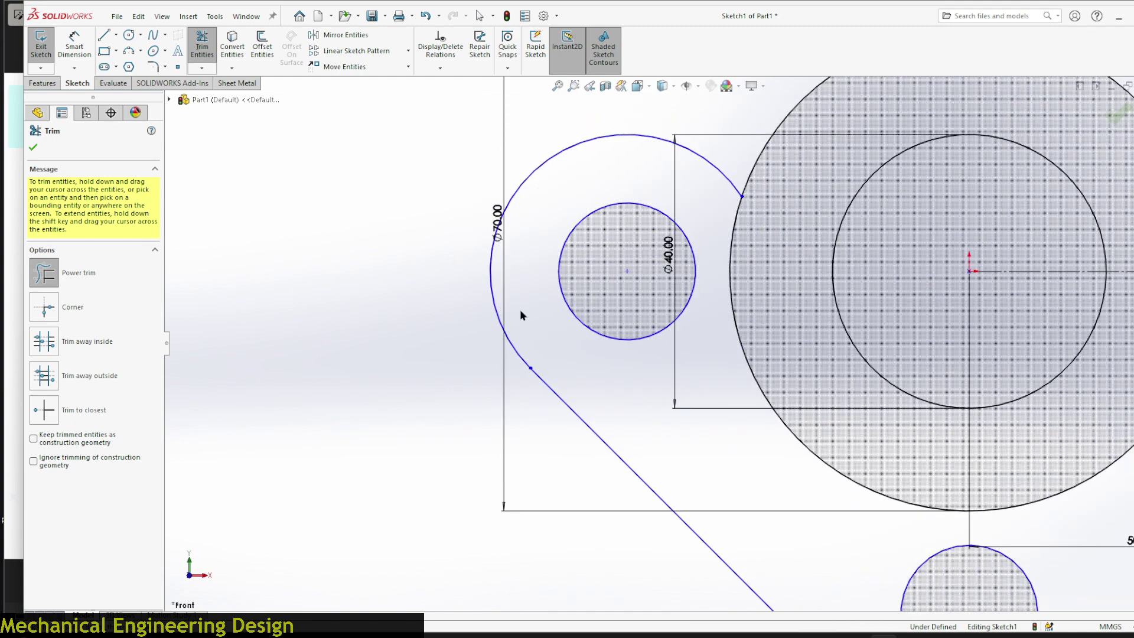
scroll(449, 269, up, 5)
scroll(782, 352, down, 3)
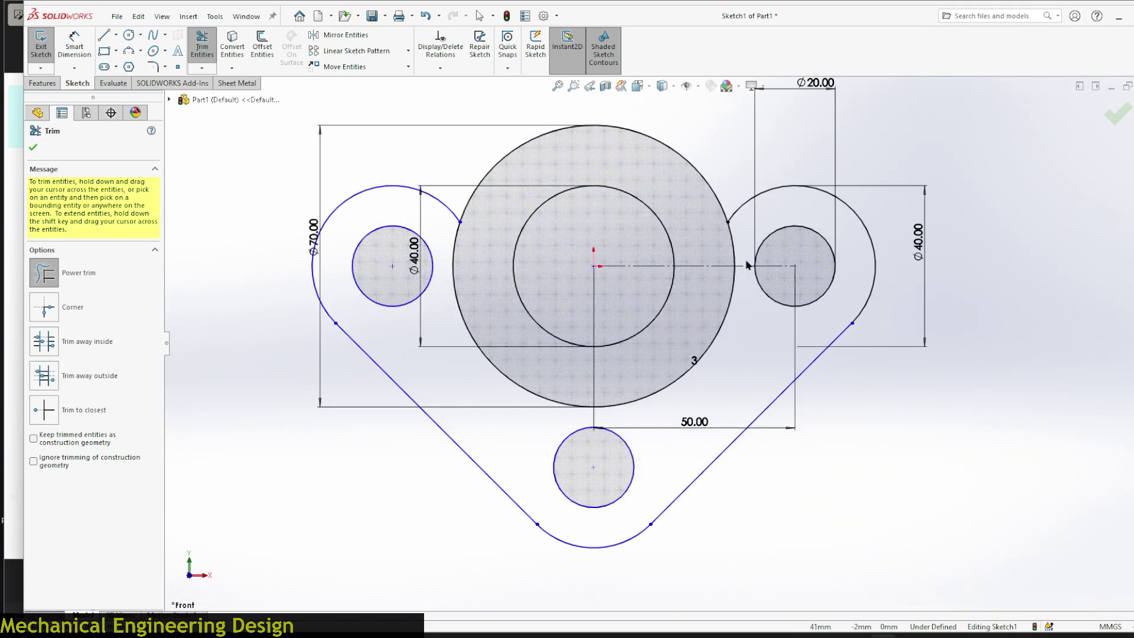
click(34, 147)
click(6, 180)
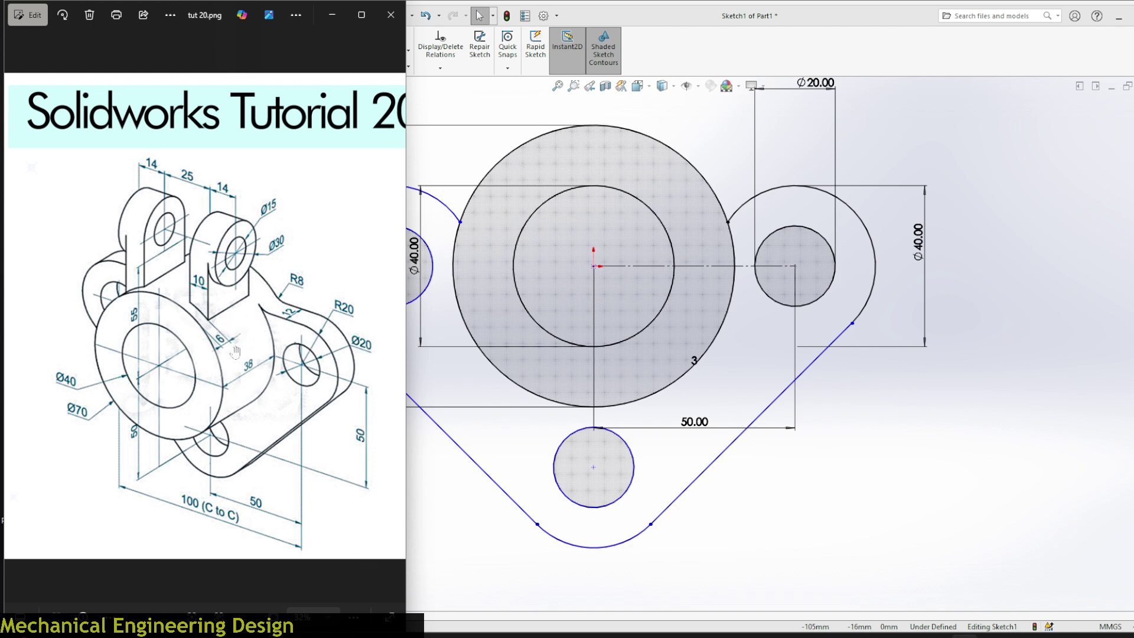
- Draw a horizontal line tangent across the tops of the left and right loops
click(714, 126)
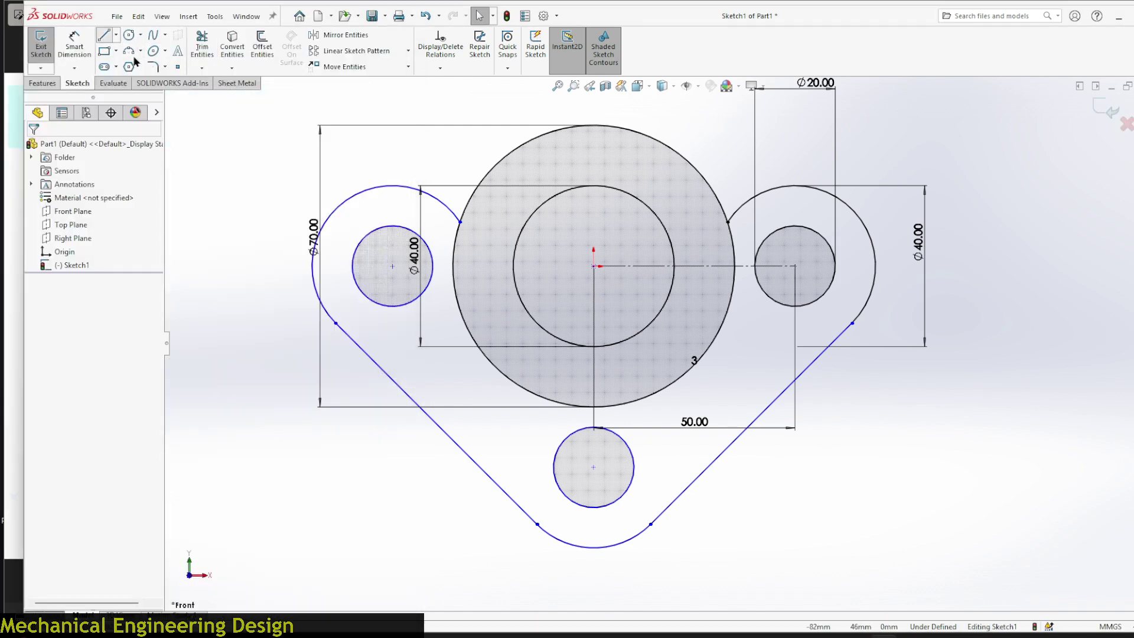
scroll(397, 148, down, 3)
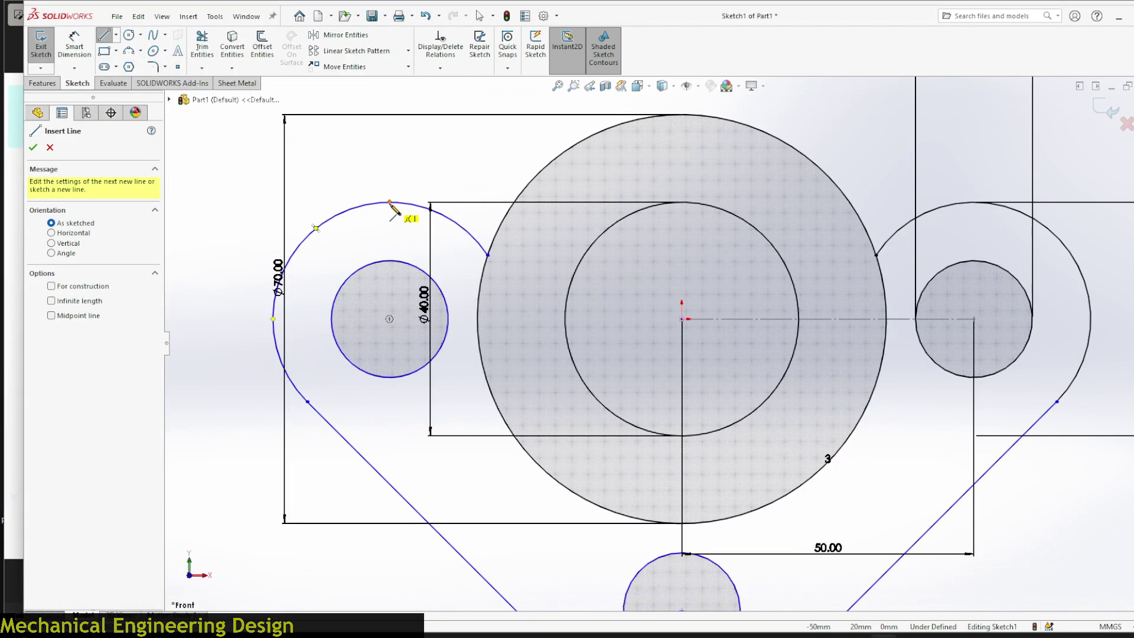
click(389, 202)
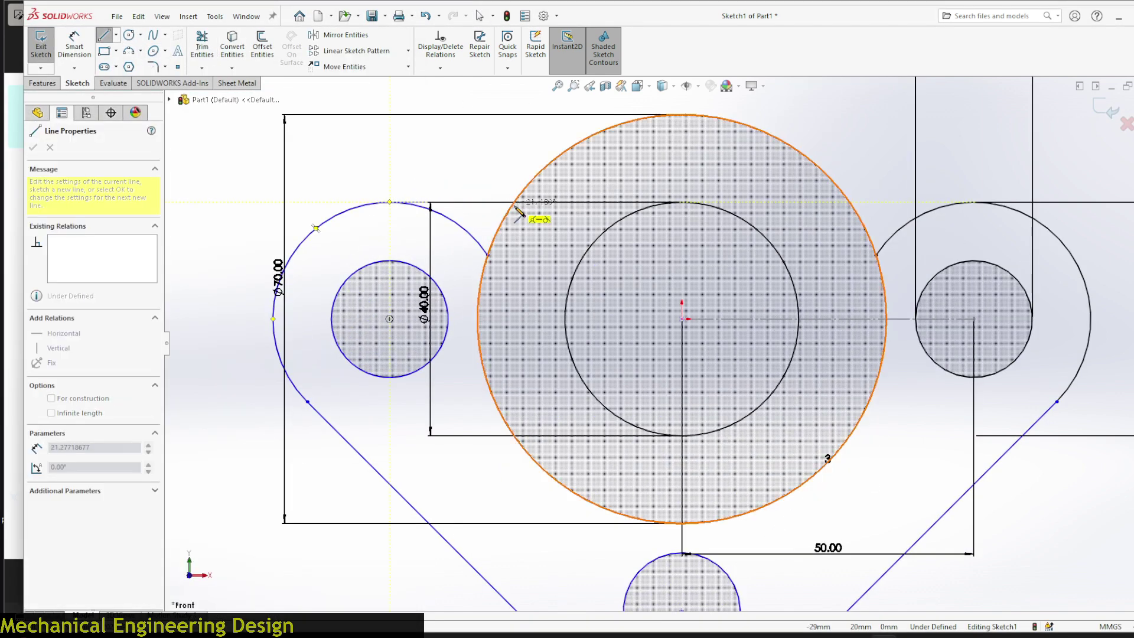
click(975, 203)
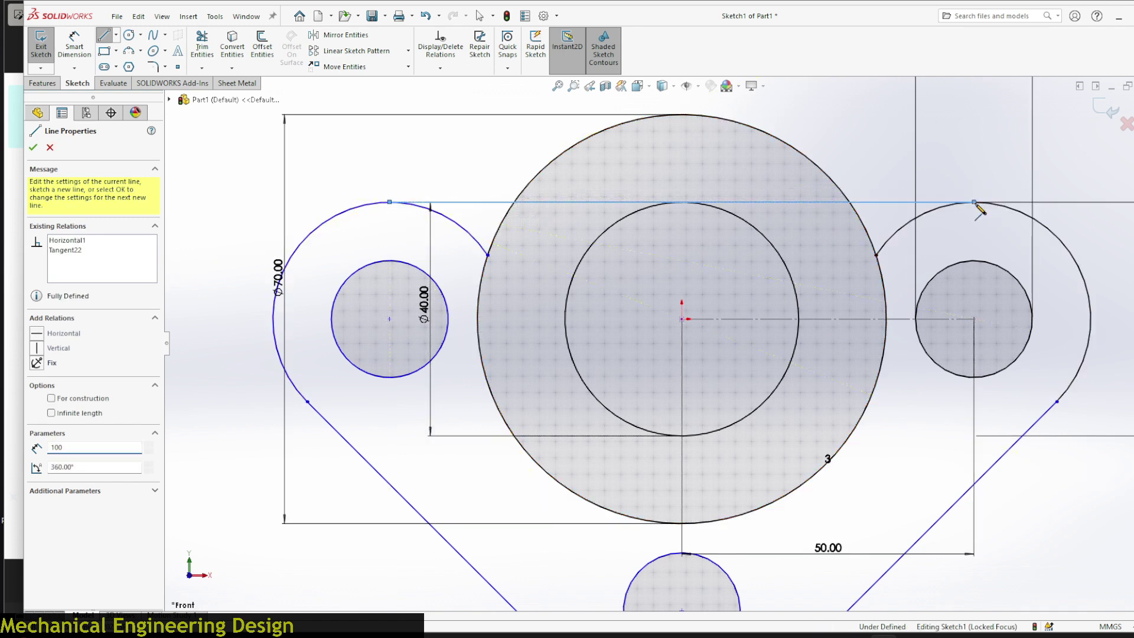
right_click(975, 203)
click(1016, 214)
key(Escape)
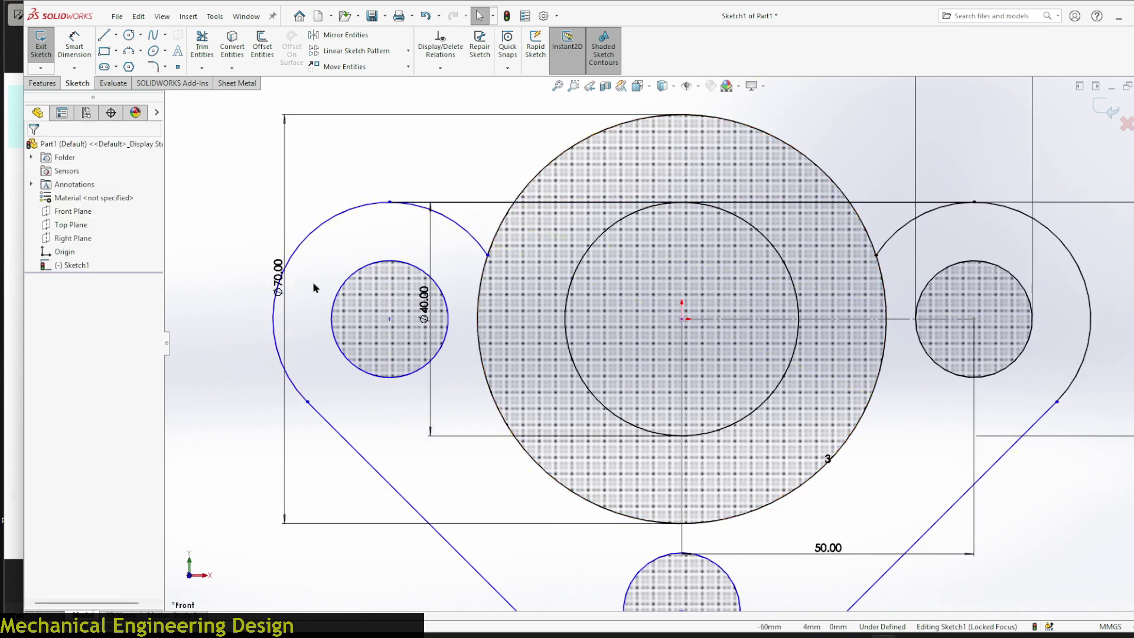
- Trim both loops' inner arcs and the top line's portions inside the big circle
click(200, 46)
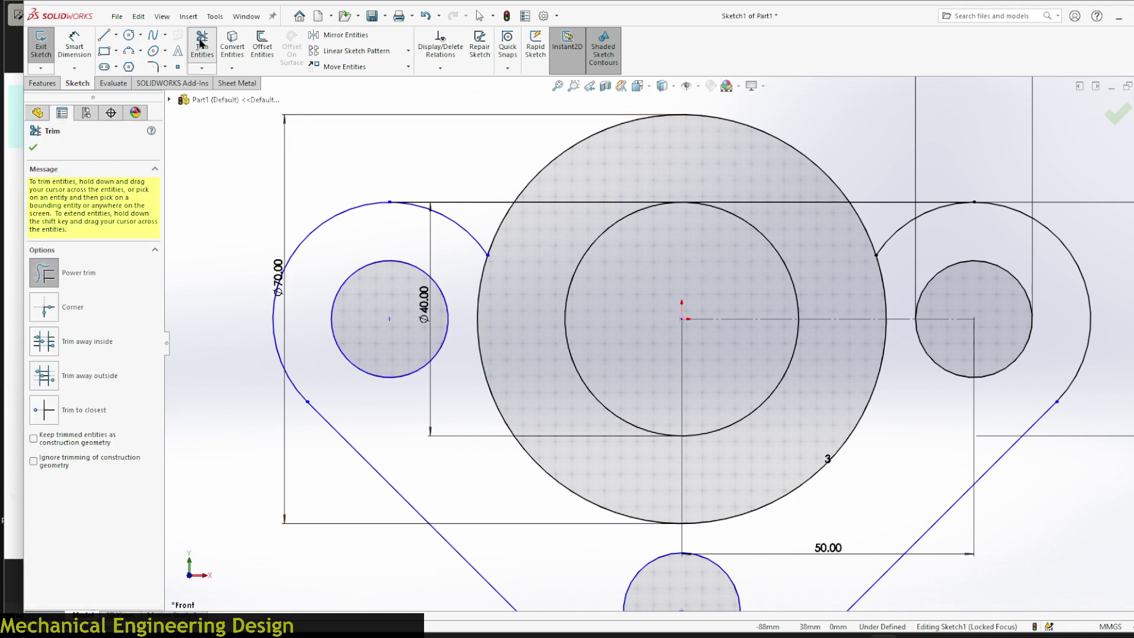
drag(459, 250, 468, 225)
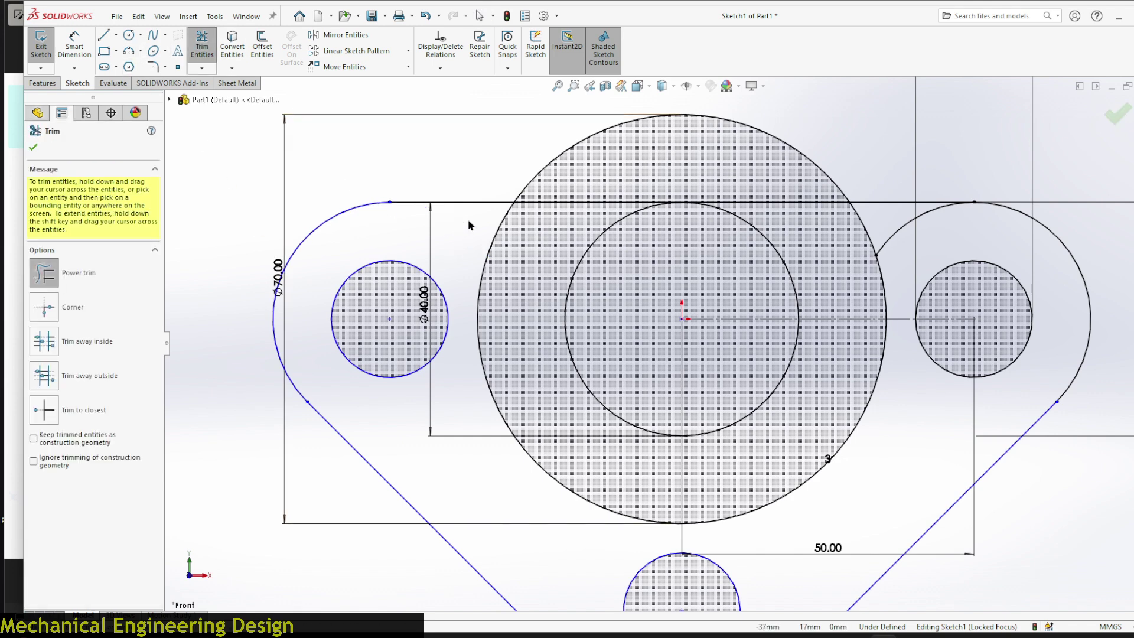
drag(902, 257, 891, 223)
drag(790, 209, 788, 195)
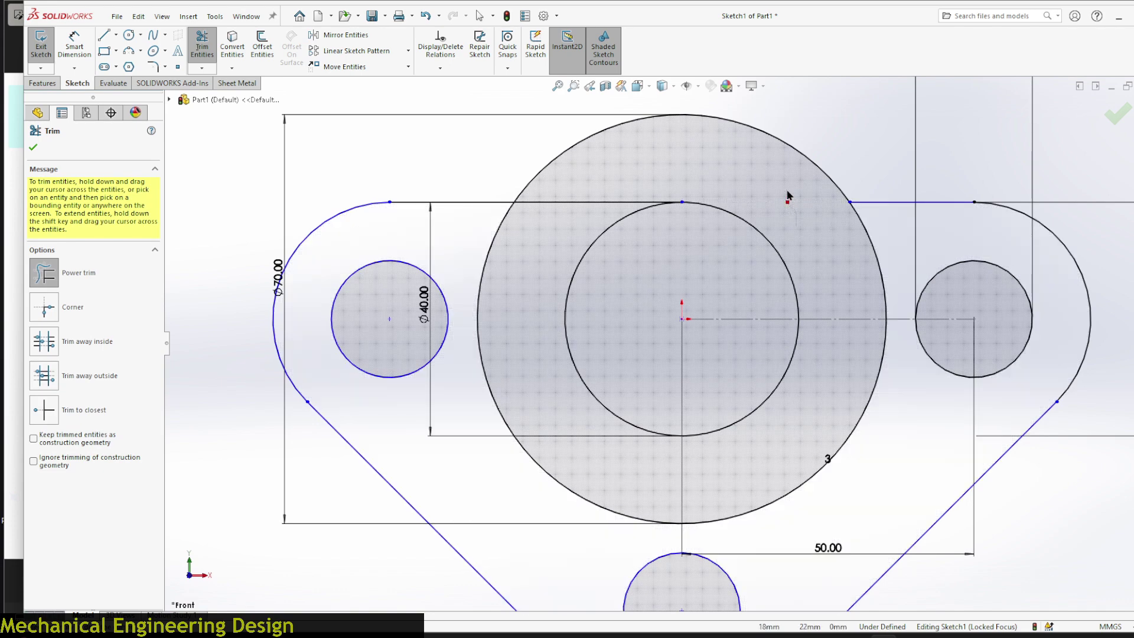
drag(565, 234, 572, 201)
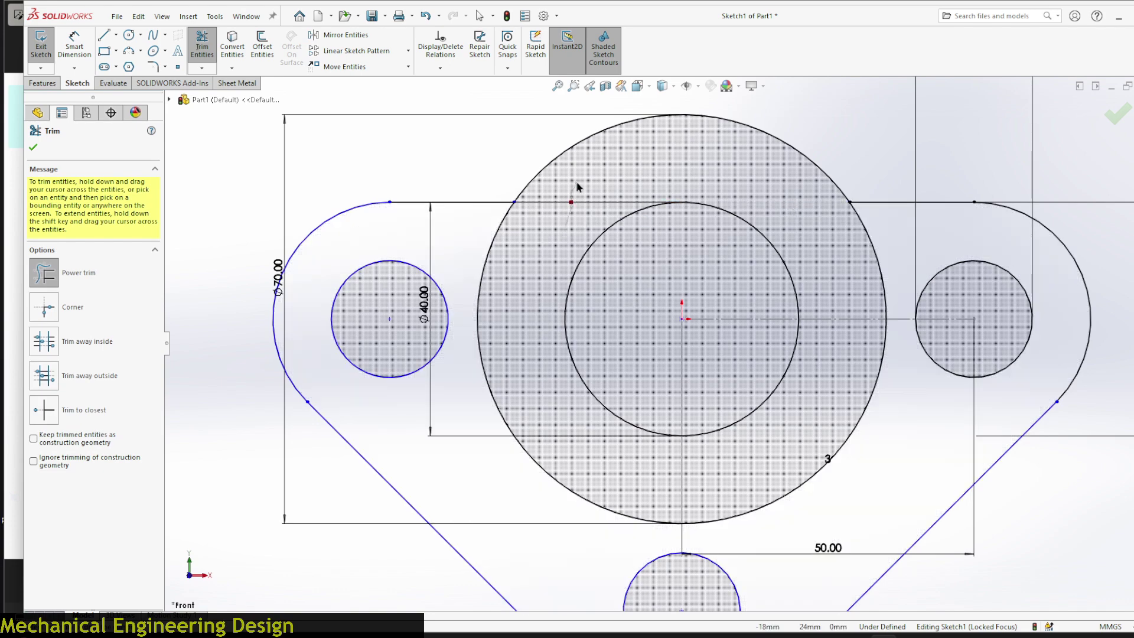
scroll(577, 195, down, 3)
key(f)
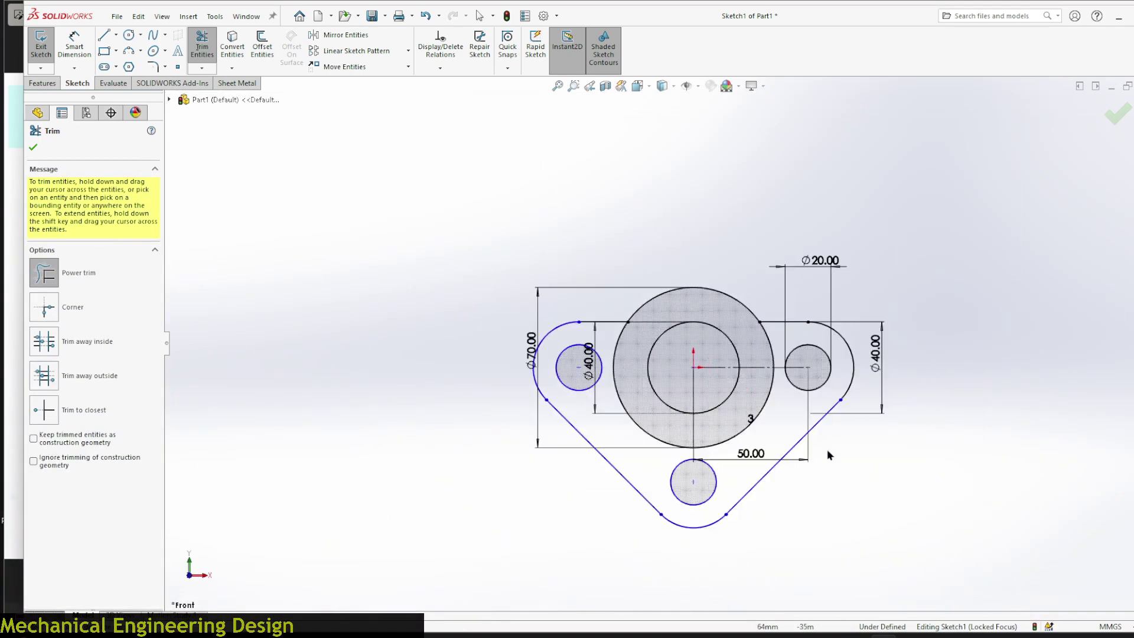
scroll(821, 469, down, 3)
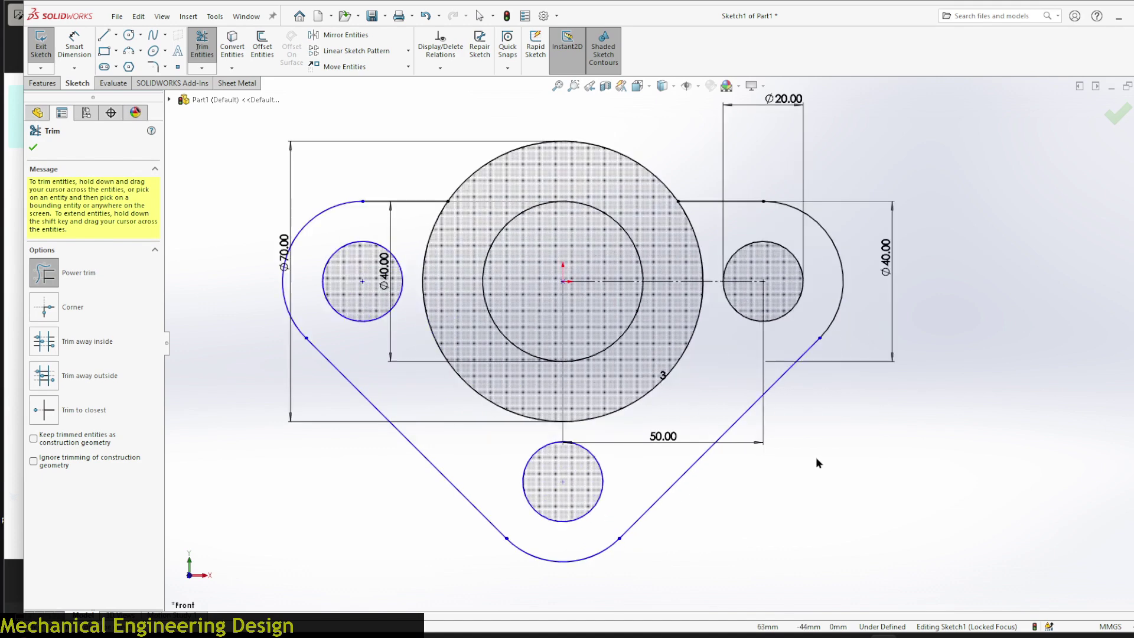
- Dimension the left hole centre 50 mm horizontally from the origin
click(36, 149)
scroll(546, 275, down, 2)
key(d)
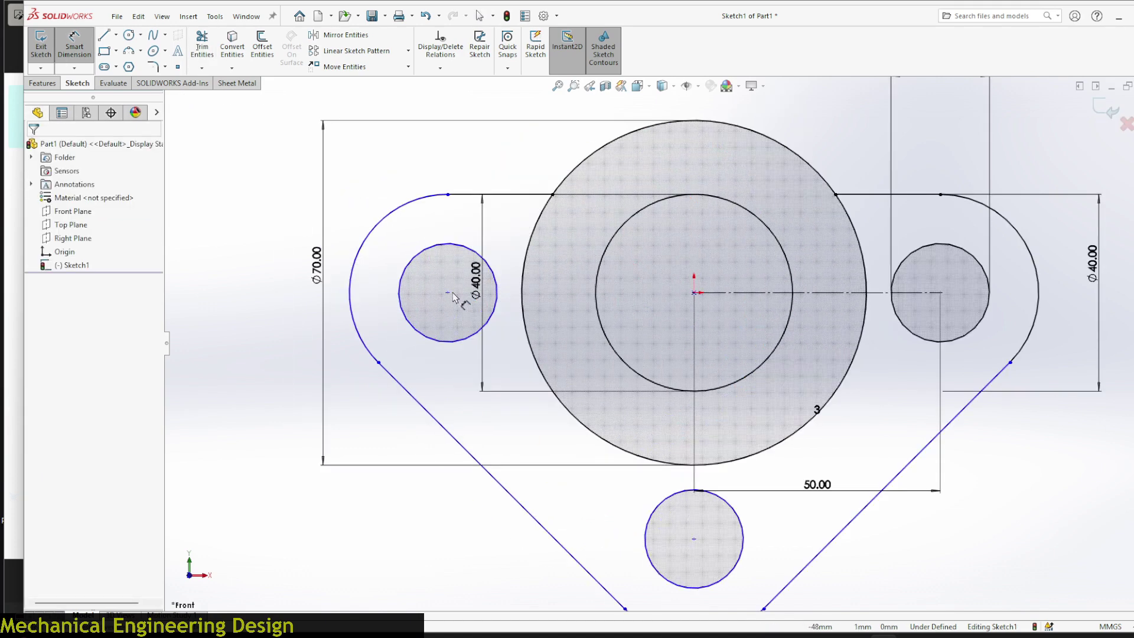
click(448, 293)
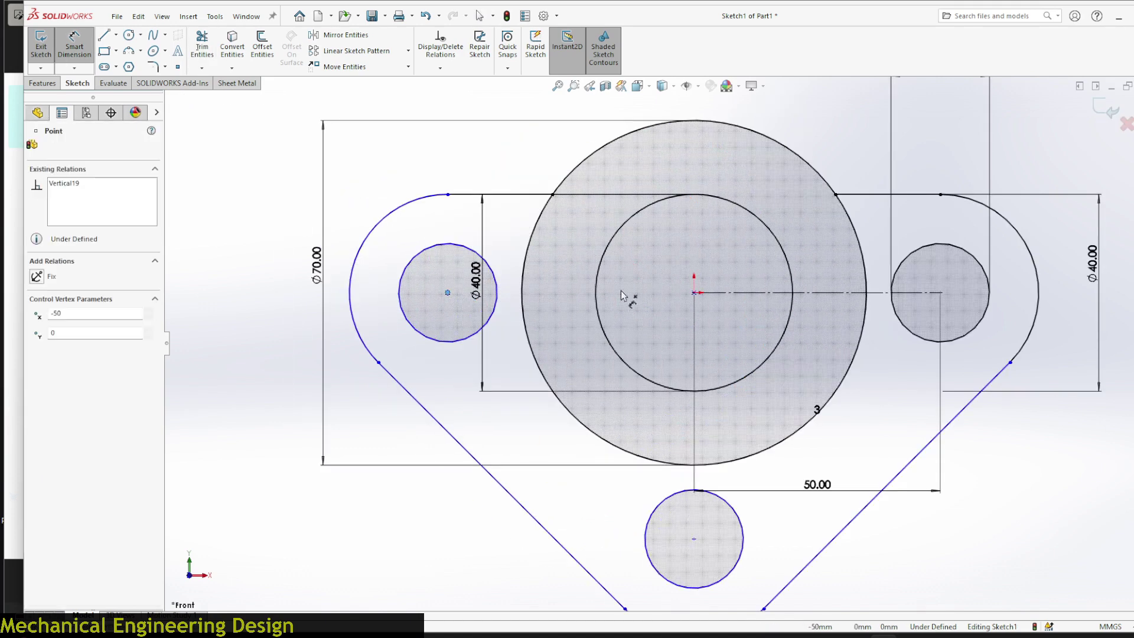
click(694, 293)
click(552, 154)
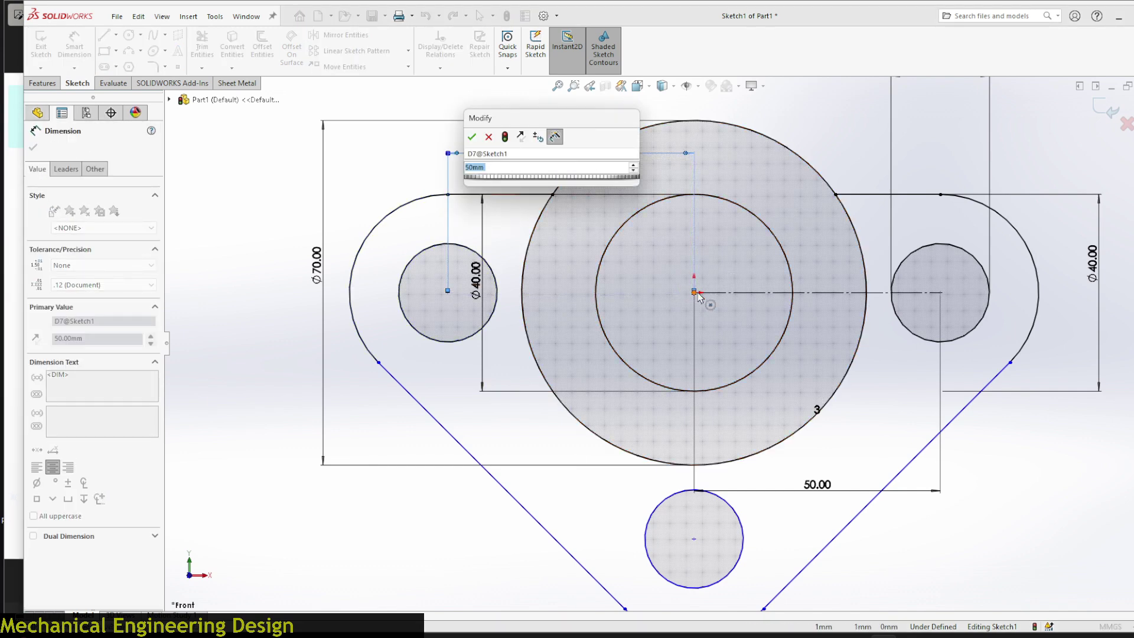
click(473, 138)
- Dimension the bottom hole centre 50 mm vertically from the origin
key(f)
scroll(688, 463, down, 3)
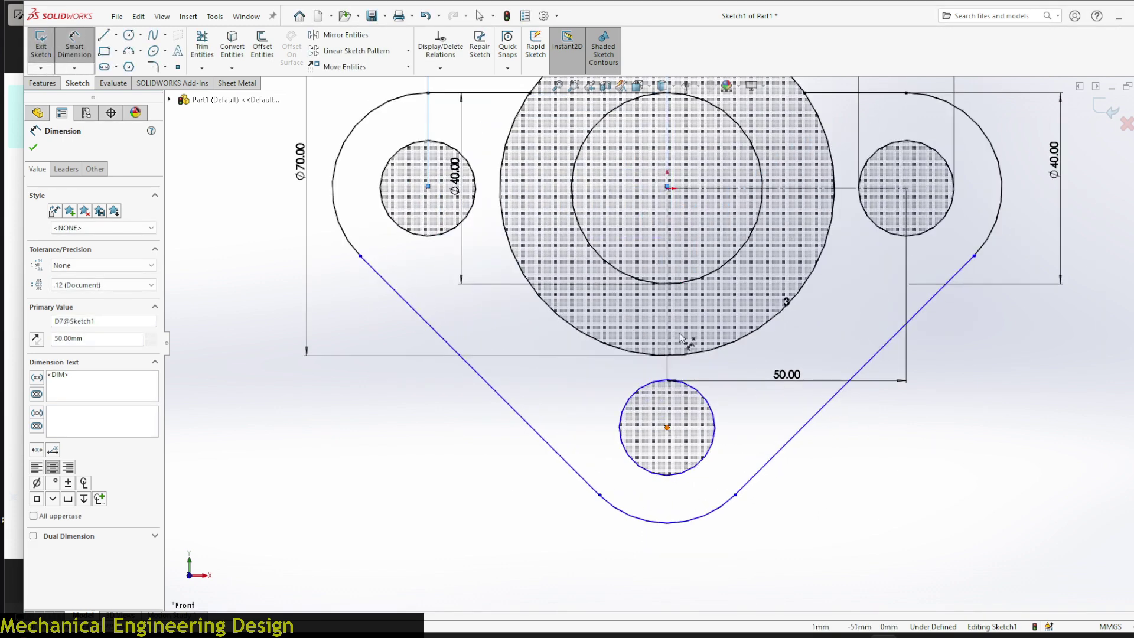
click(667, 427)
click(667, 189)
click(598, 307)
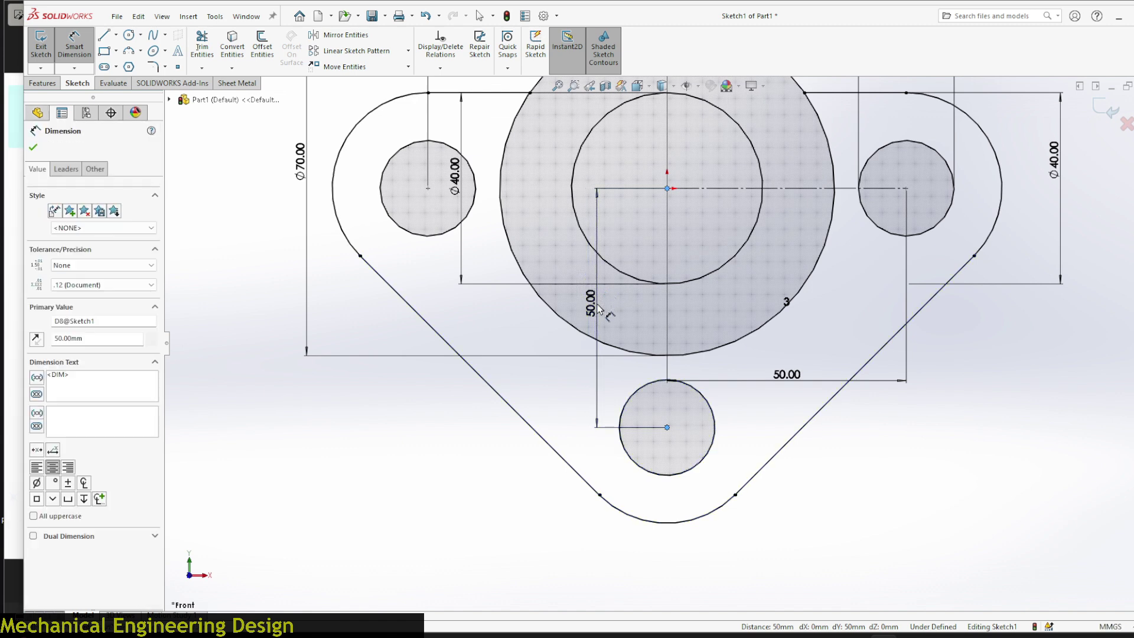
click(517, 288)
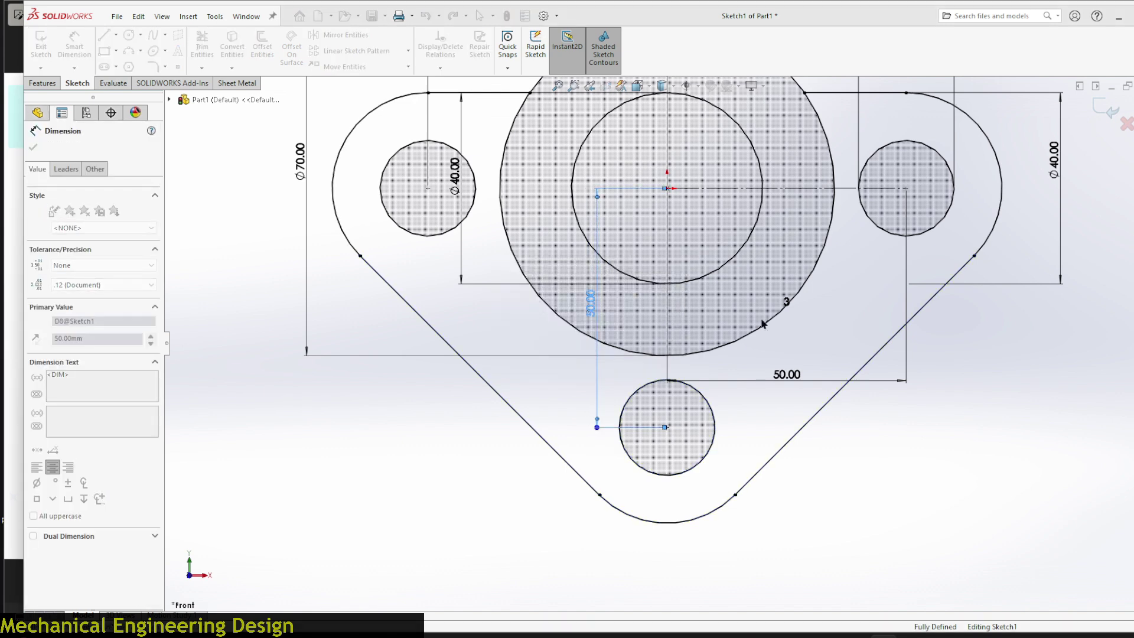
- Move the horizontal 50.00 dimension below the sketch
key(f)
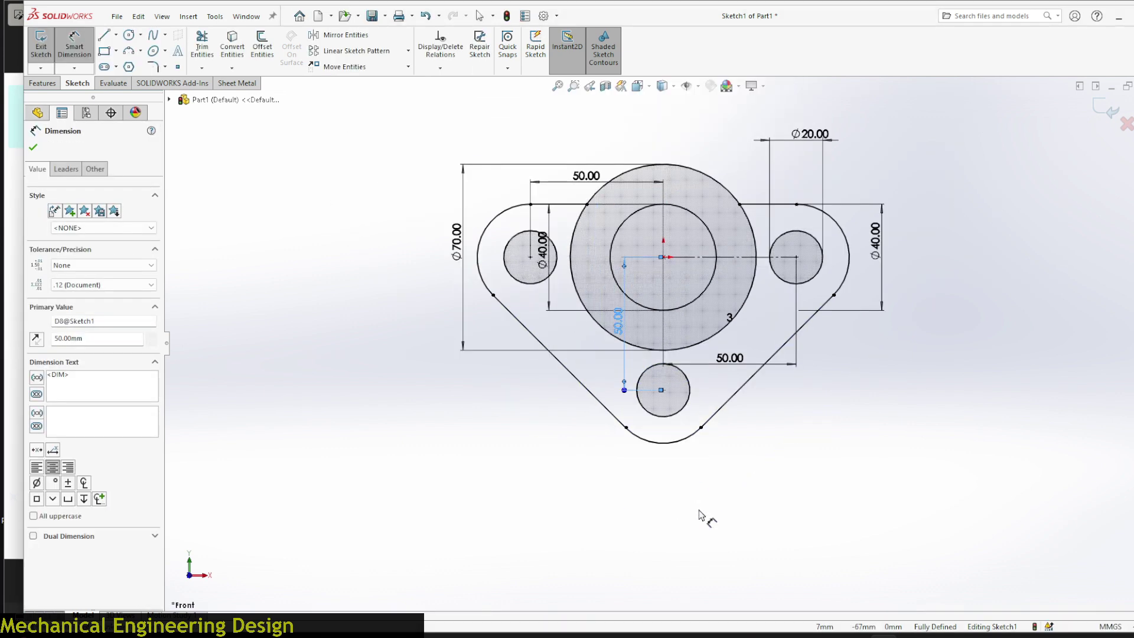
click(33, 147)
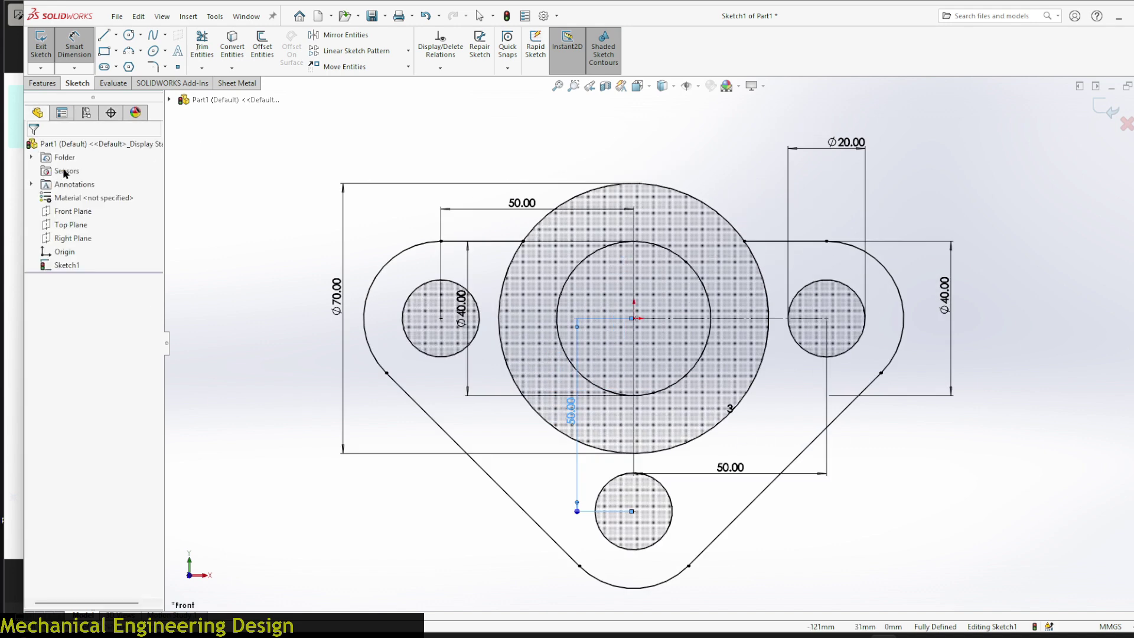
scroll(717, 474, up, 3)
scroll(712, 466, down, 4)
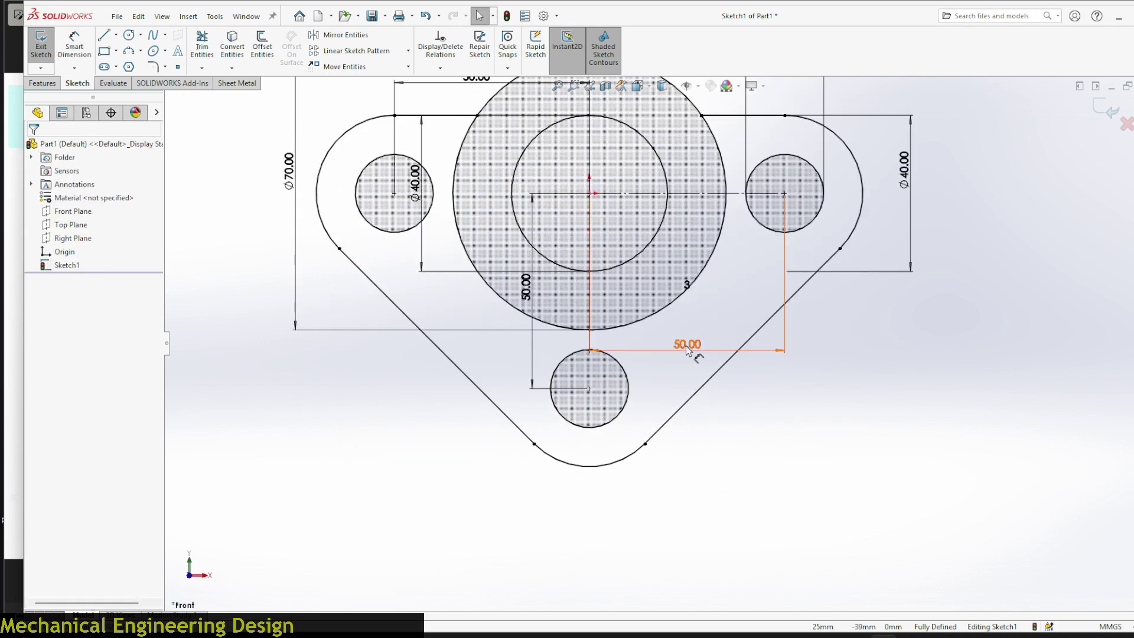
drag(689, 346, 691, 497)
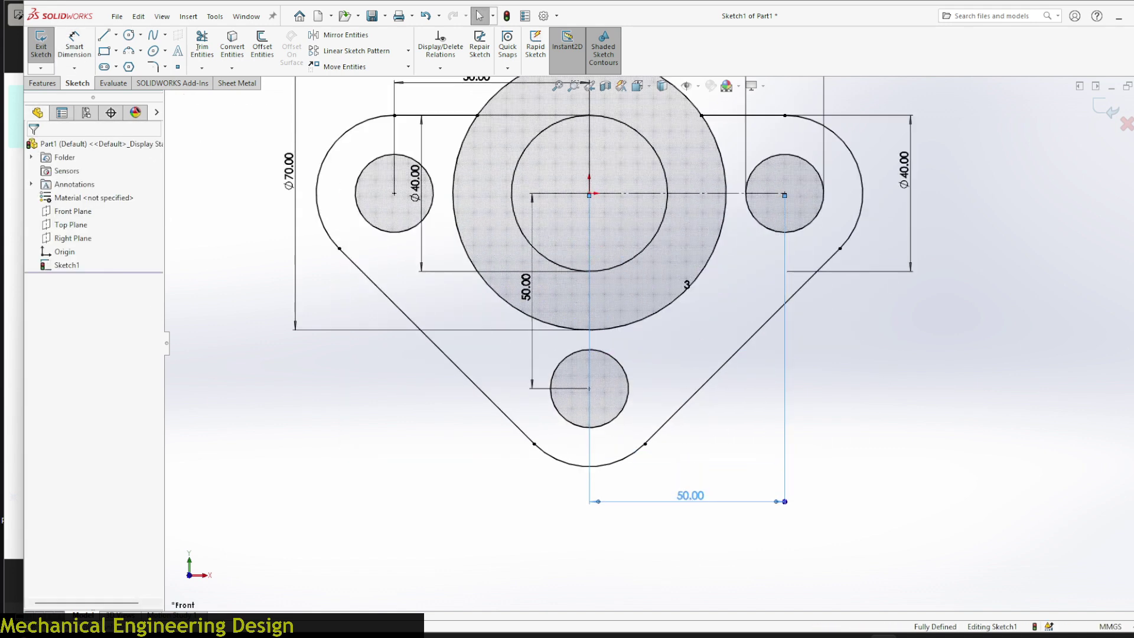
click(931, 463)
scroll(931, 463, up, 2)
scroll(506, 207, down, 1)
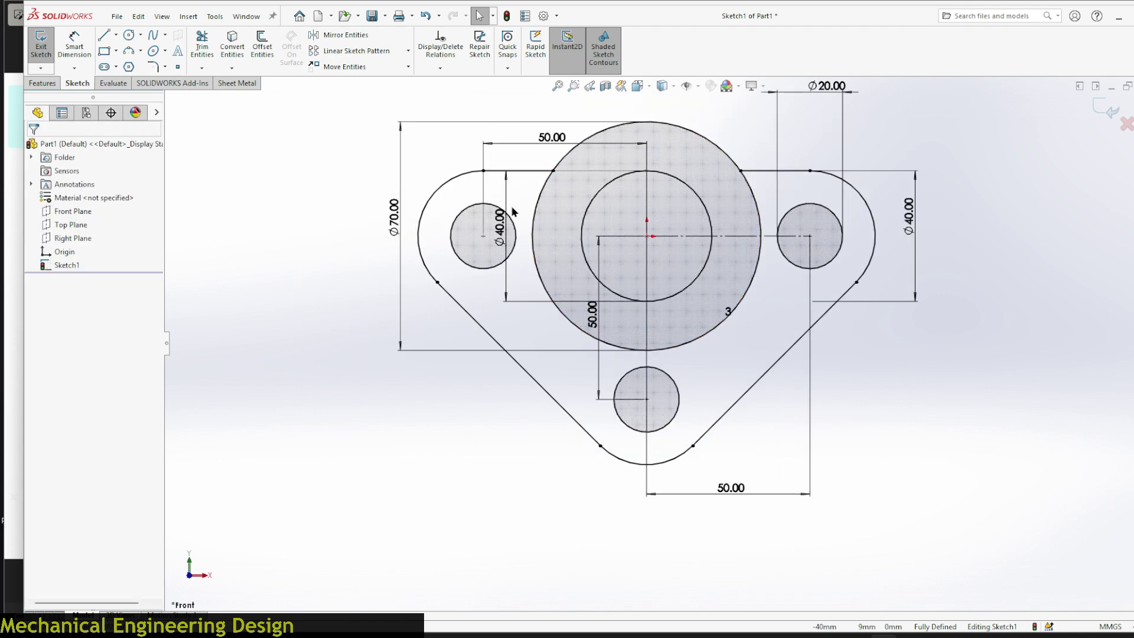
- Reposition the Ø70.00, Ø40.00, vertical 50.00 and top 50.00 dimensions clear of the geometry
drag(394, 219, 320, 227)
drag(501, 222, 390, 207)
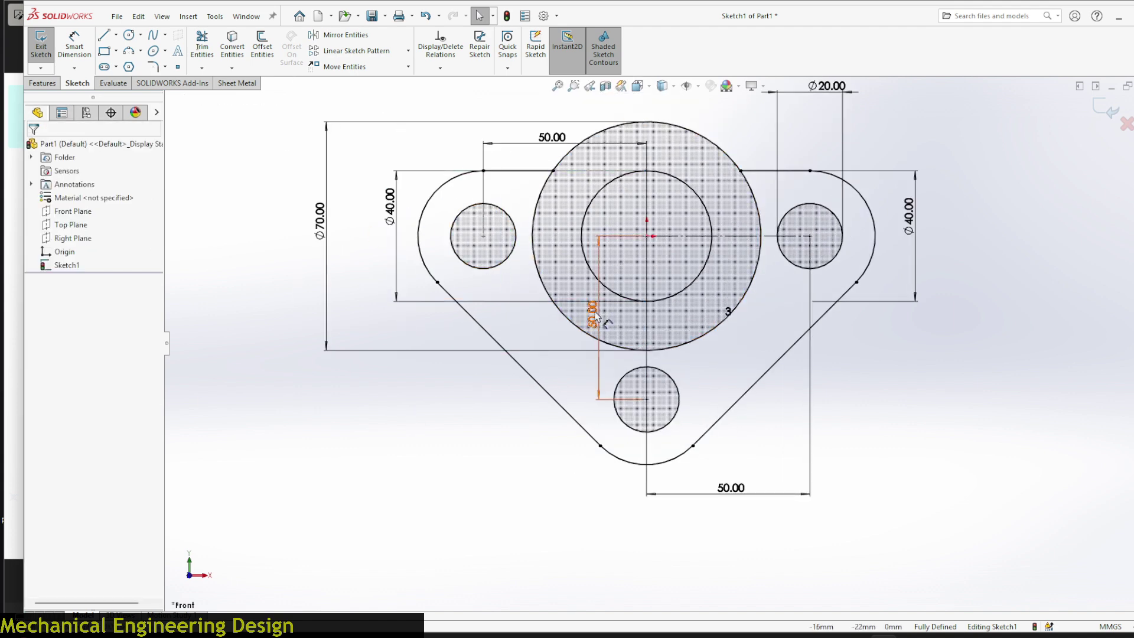
drag(592, 319, 371, 319)
scroll(604, 352, up, 3)
scroll(604, 352, down, 4)
drag(520, 186, 517, 159)
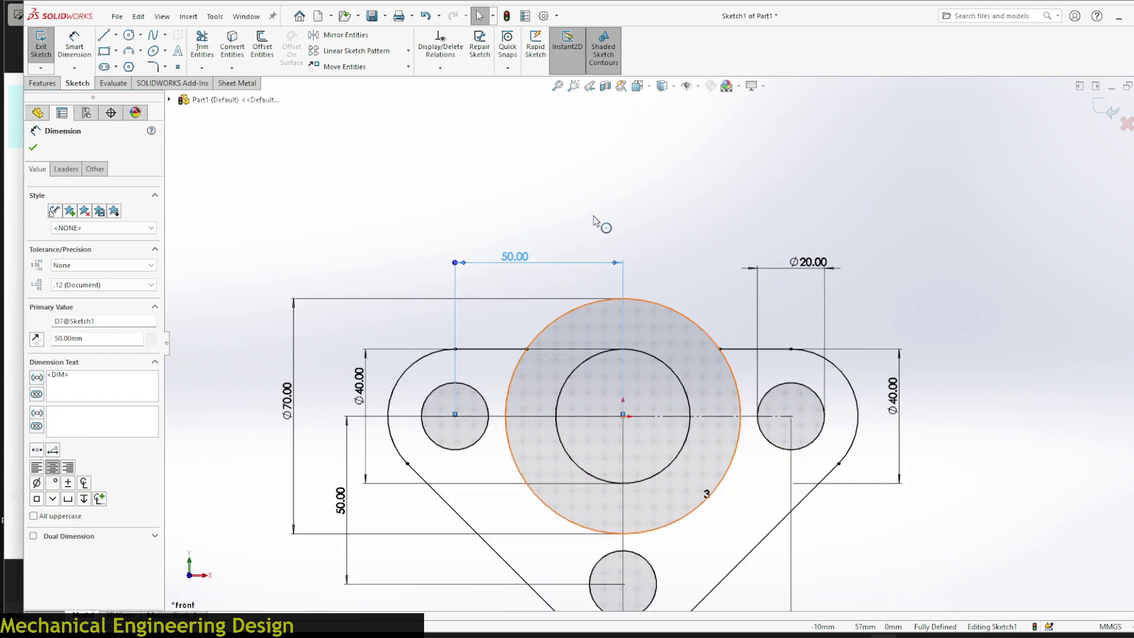
click(594, 214)
scroll(659, 305, up, 4)
scroll(759, 490, down, 2)
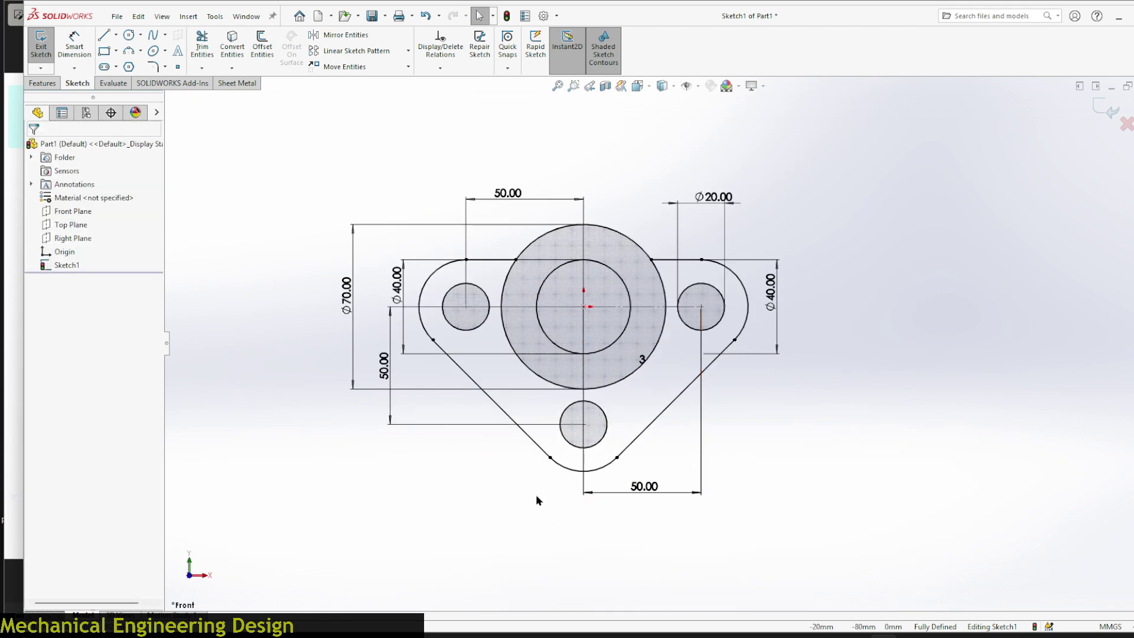
click(8, 334)
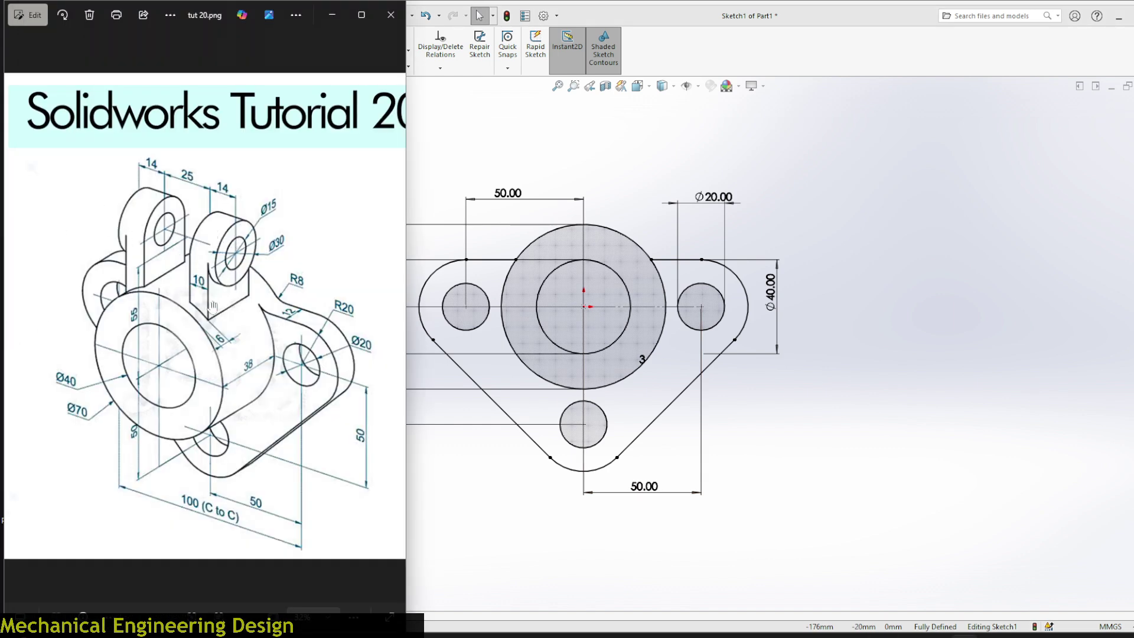
click(632, 151)
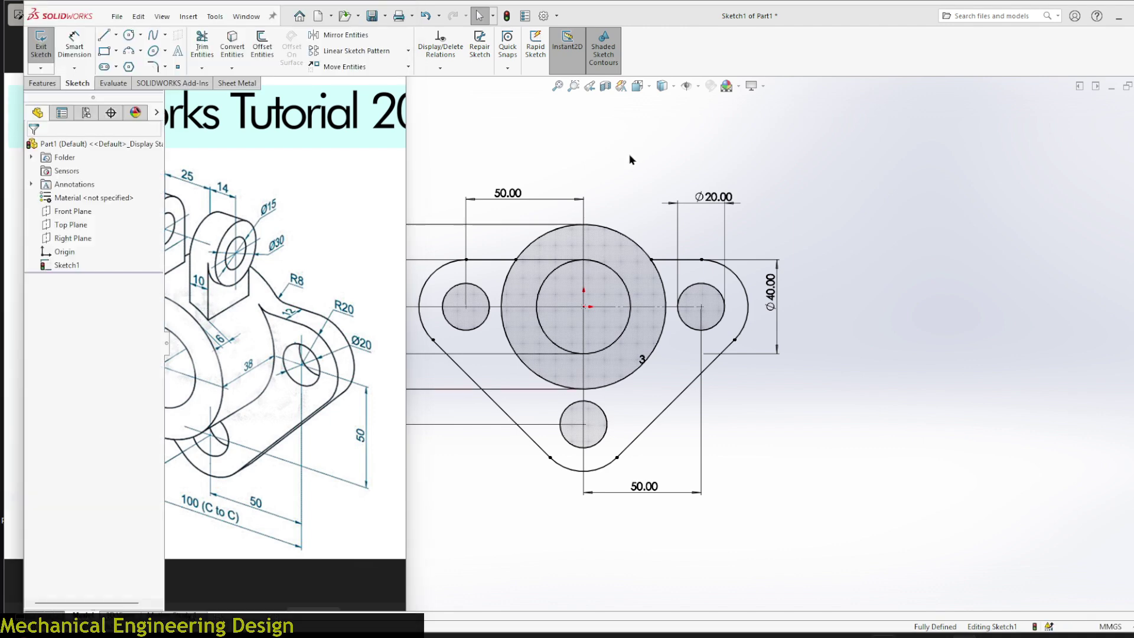
click(11, 295)
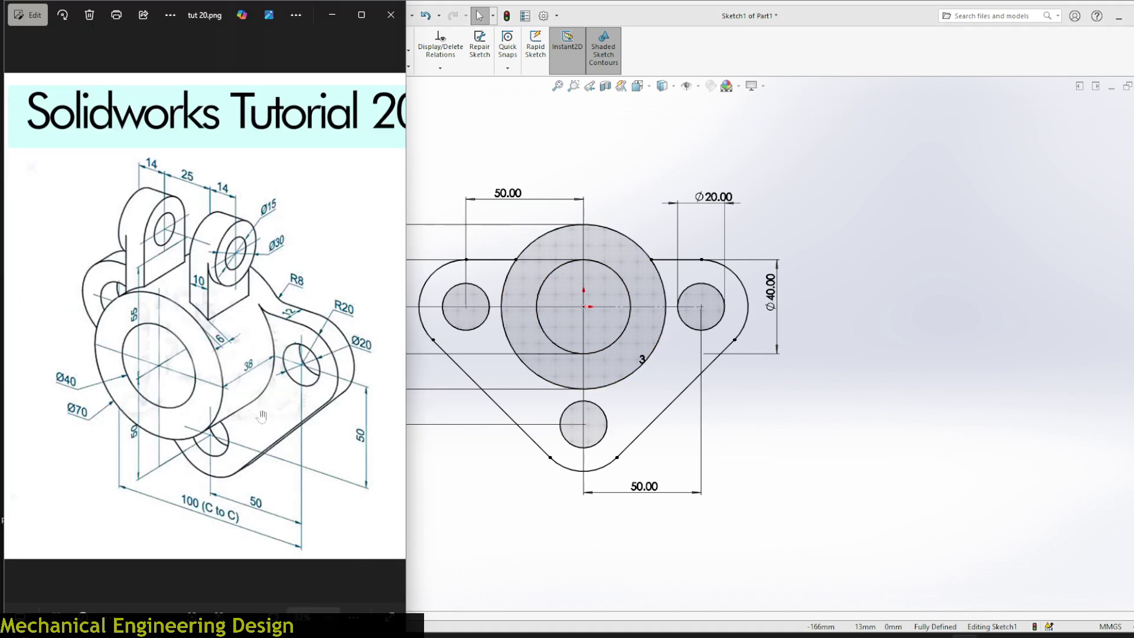
scroll(245, 346, up, 5)
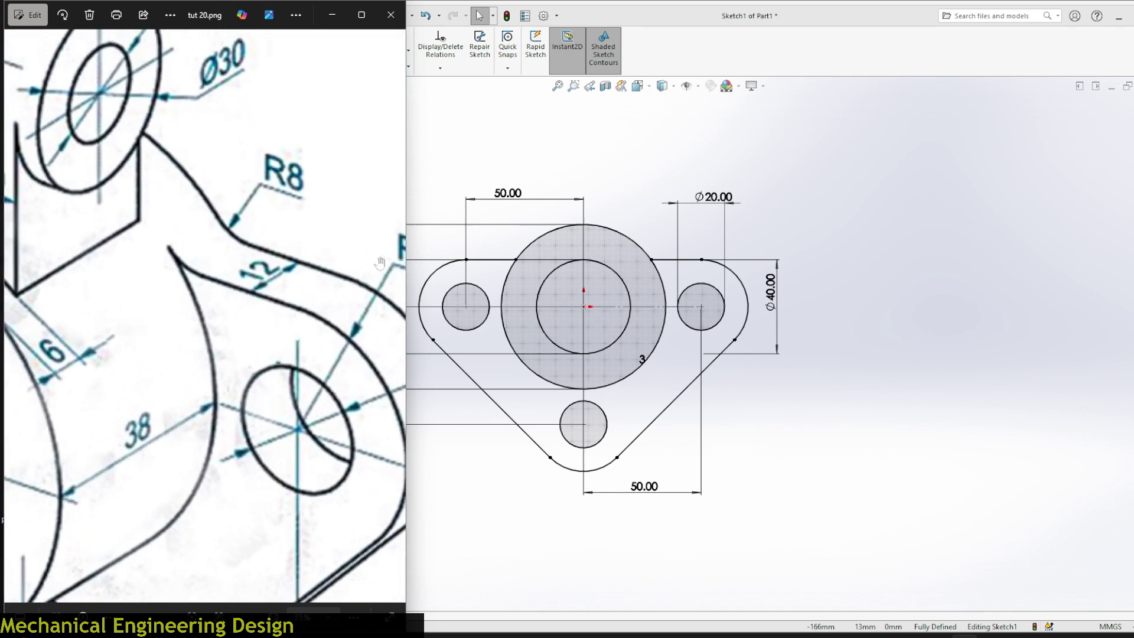
scroll(382, 264, down, 3)
scroll(325, 299, down, 2)
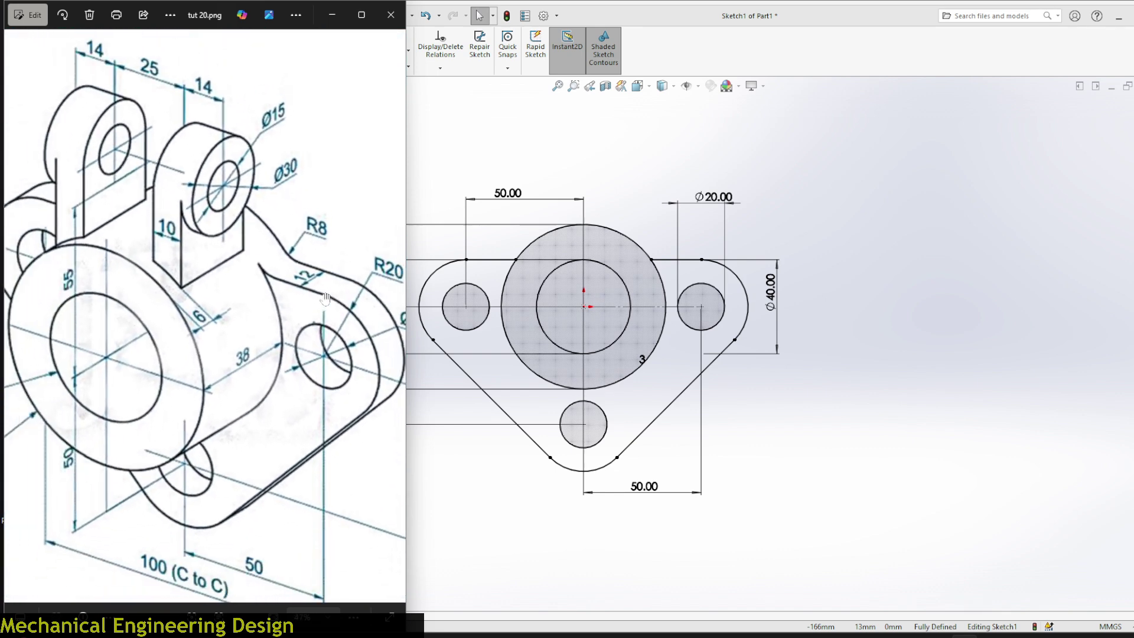
scroll(325, 300, up, 2)
scroll(253, 371, up, 3)
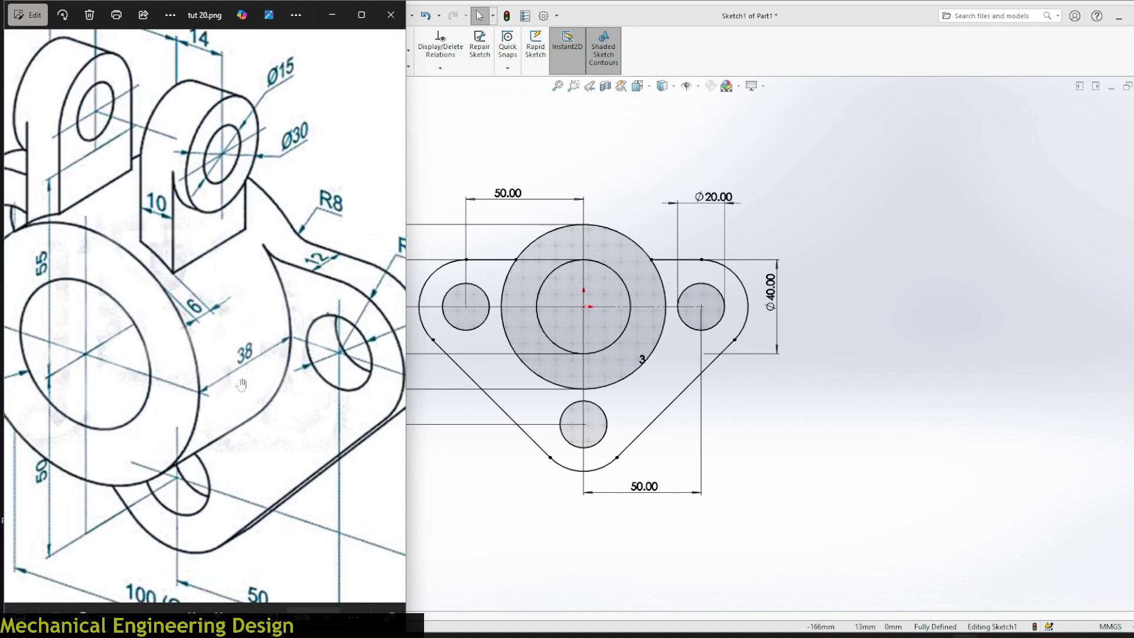
scroll(242, 343, down, 2)
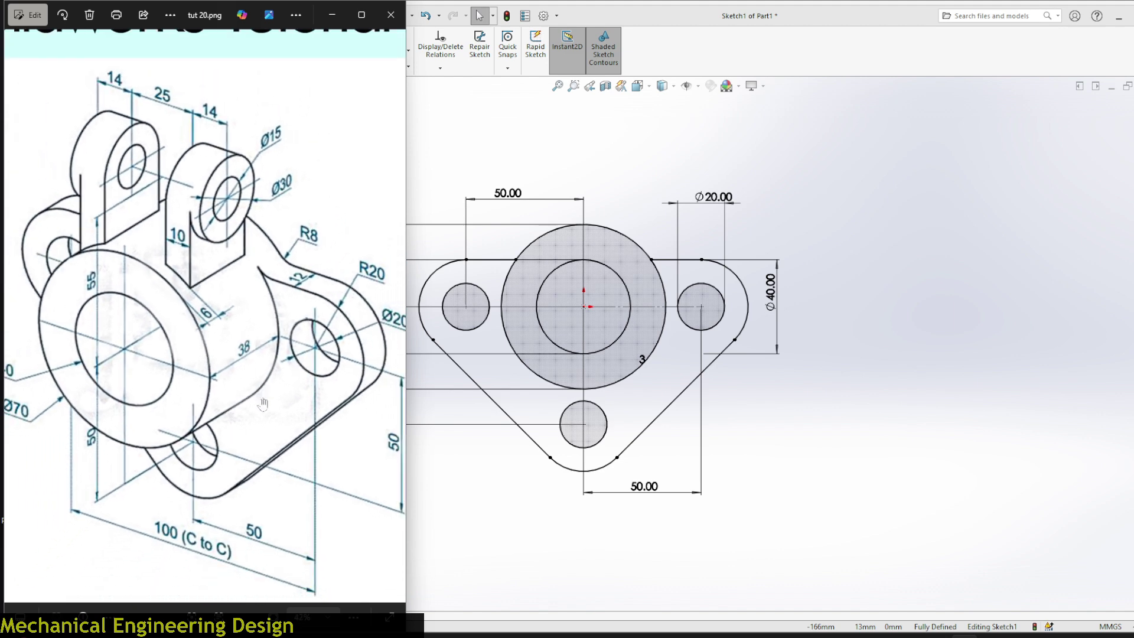
click(527, 136)
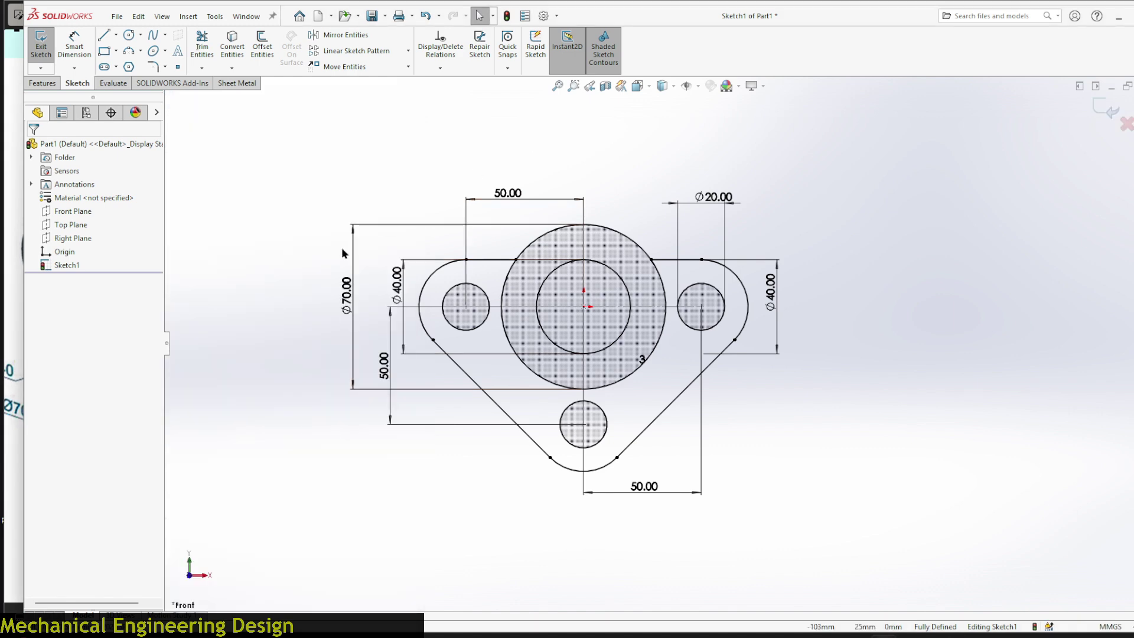
click(12, 324)
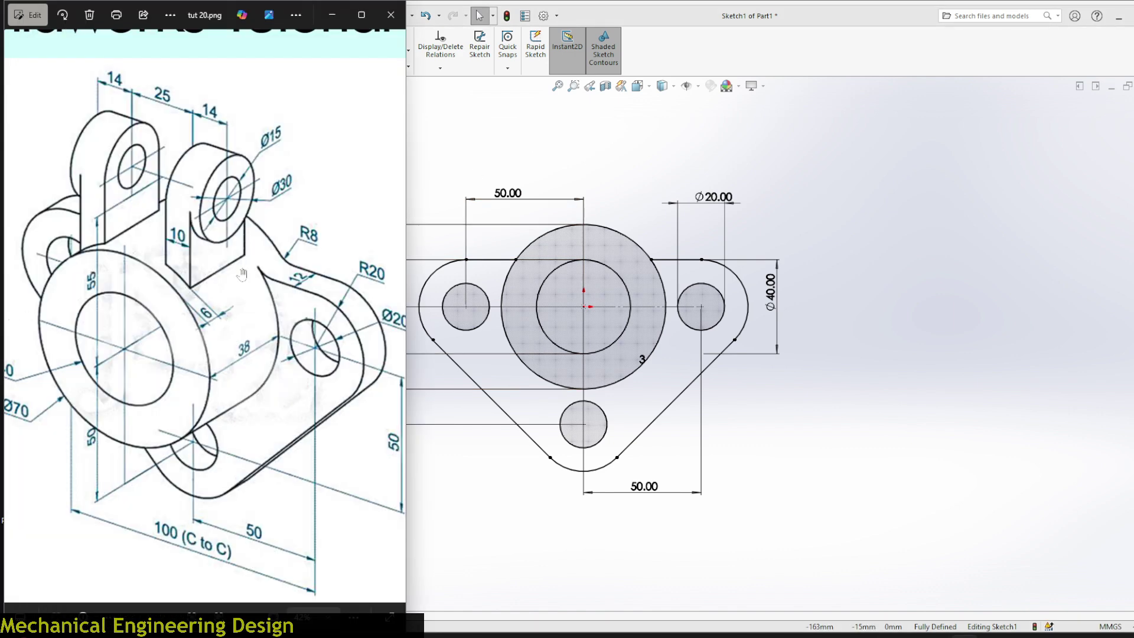
scroll(289, 276, down, 2)
scroll(294, 307, up, 3)
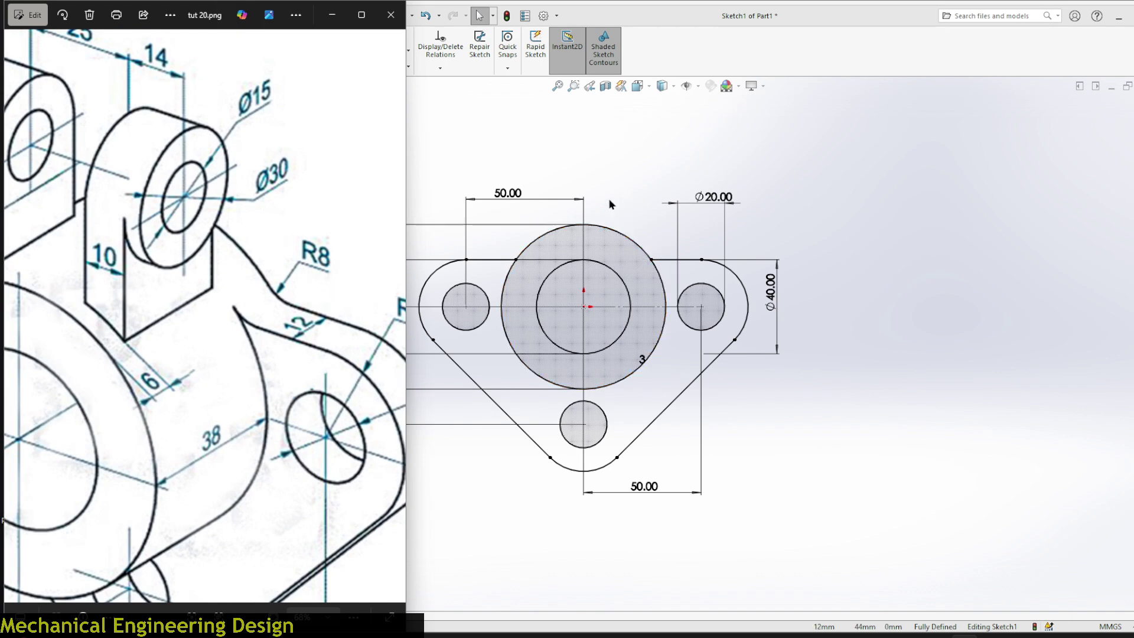
click(516, 134)
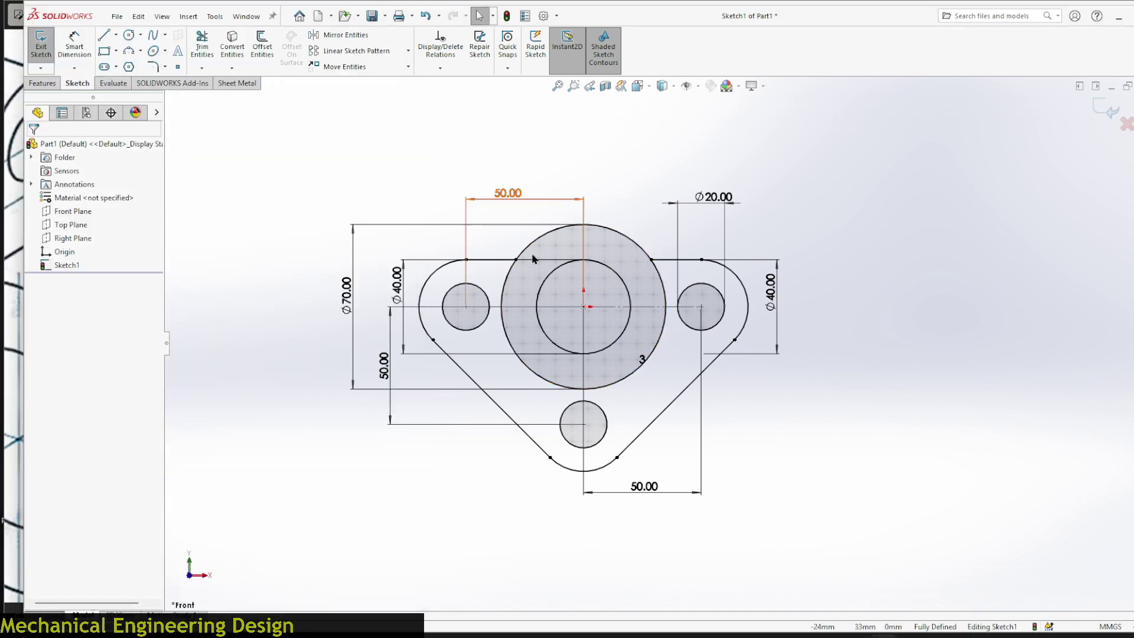
scroll(658, 343, up, 3)
- Extrude the plate region of Sketch1 12 mm blind as Boss-Extrude1
scroll(638, 310, down, 2)
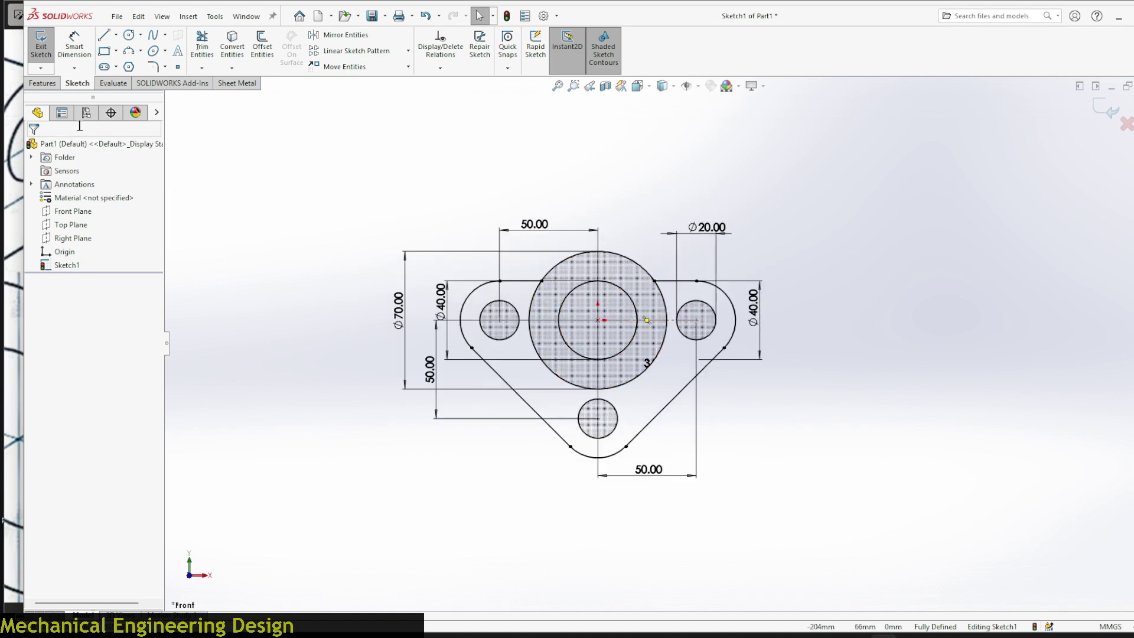
click(47, 84)
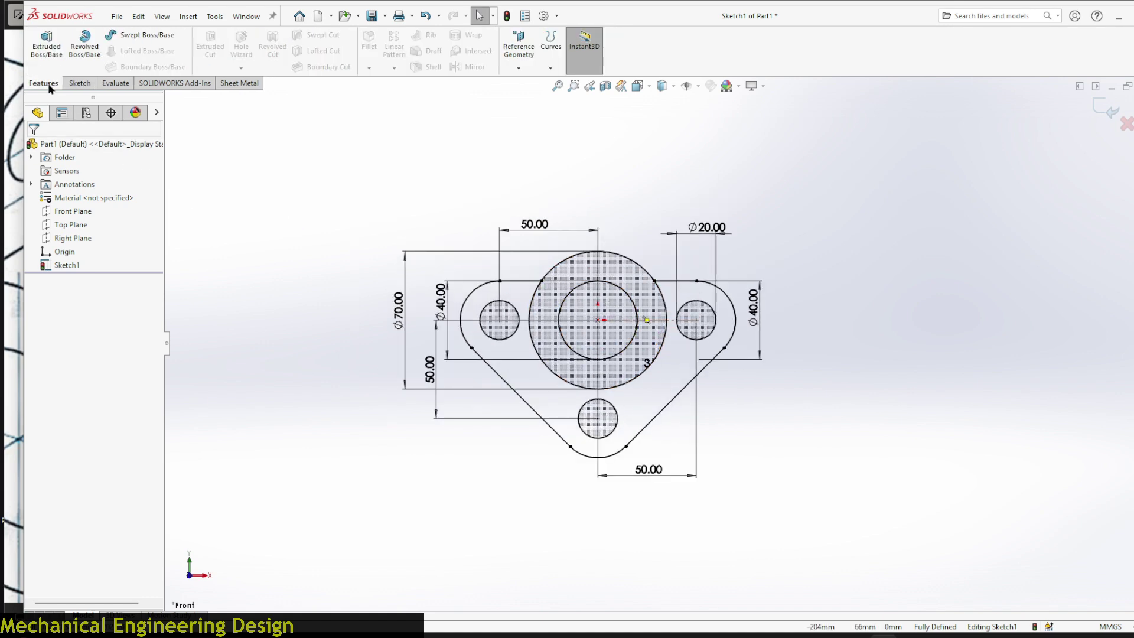
click(47, 38)
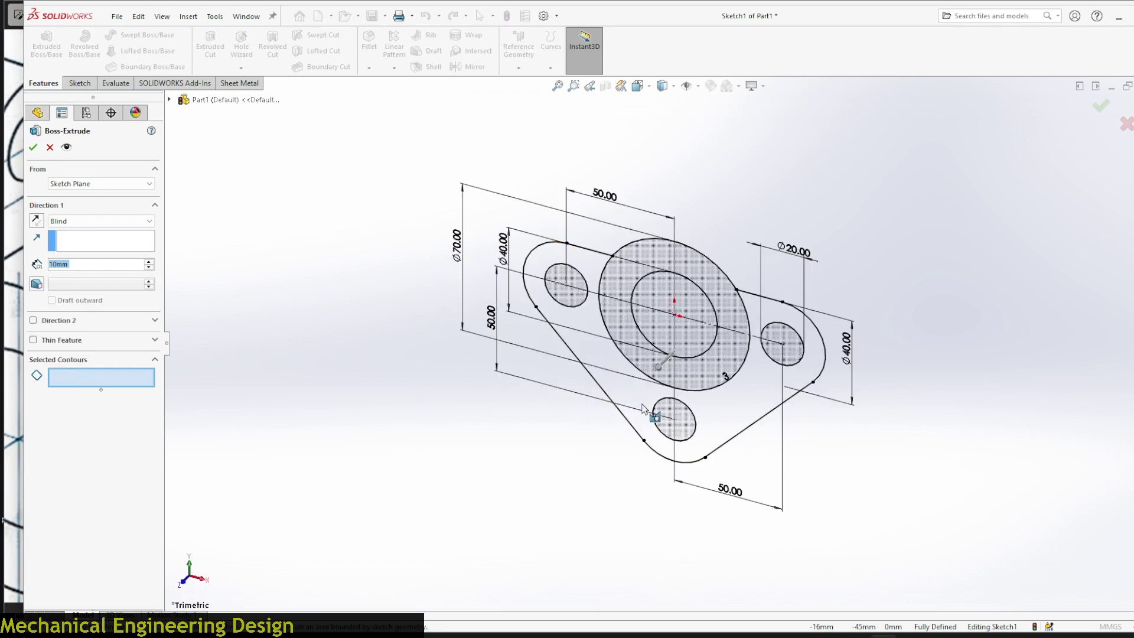
click(746, 408)
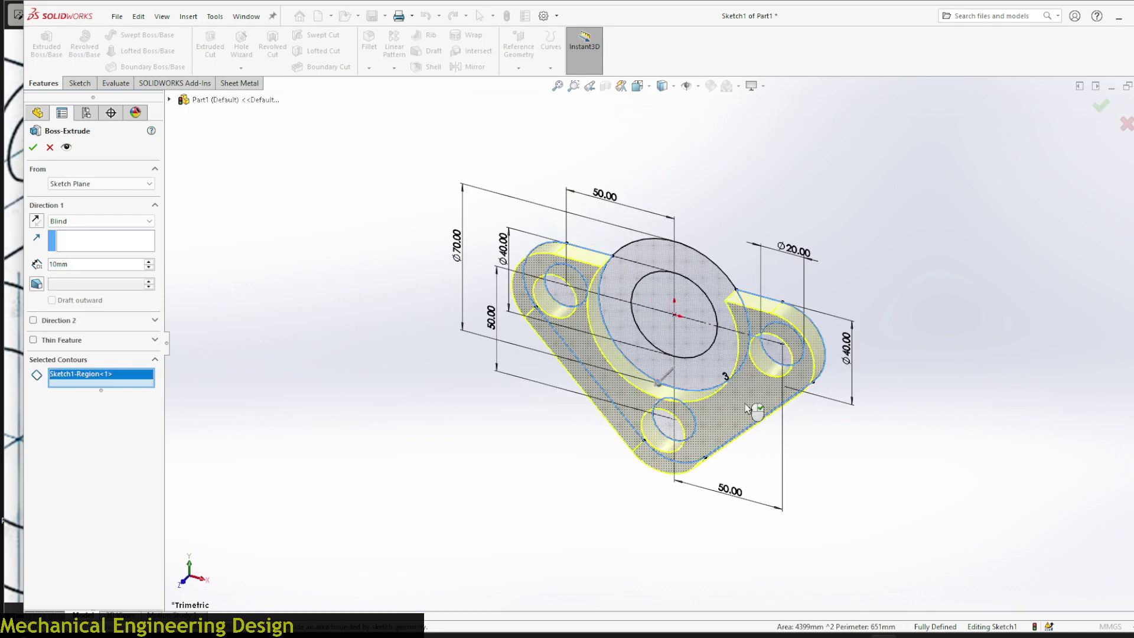
double_click(98, 264)
text(12)
key(Return)
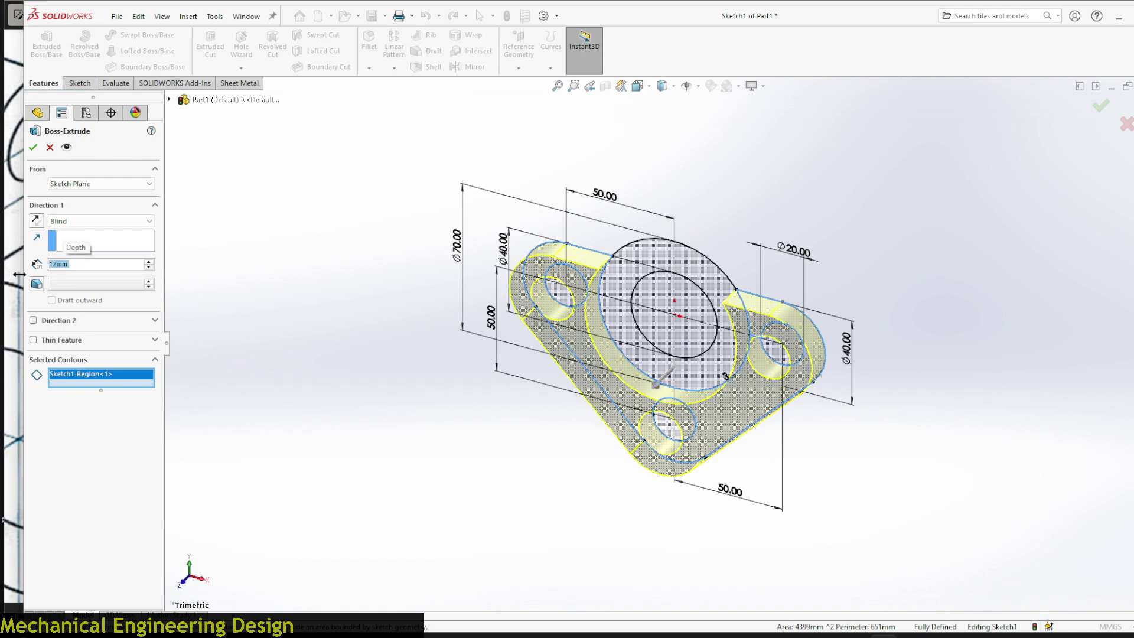
click(36, 150)
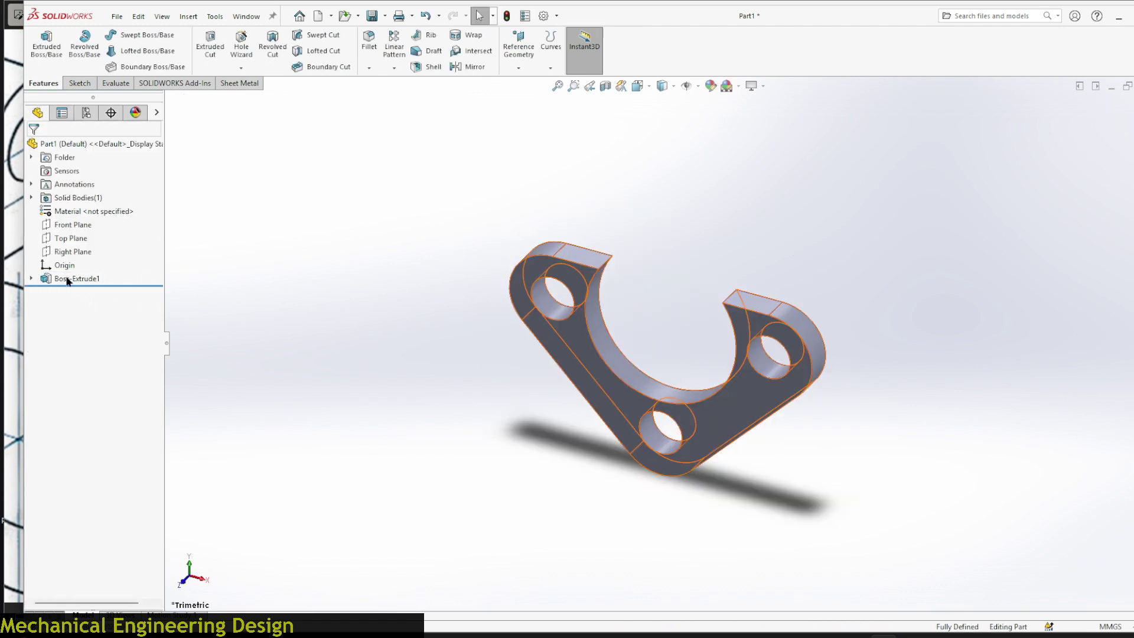
- Reuse Sketch1 to extrude the Ø70 hub ring region 50 mm as Boss-Extrude2
click(32, 279)
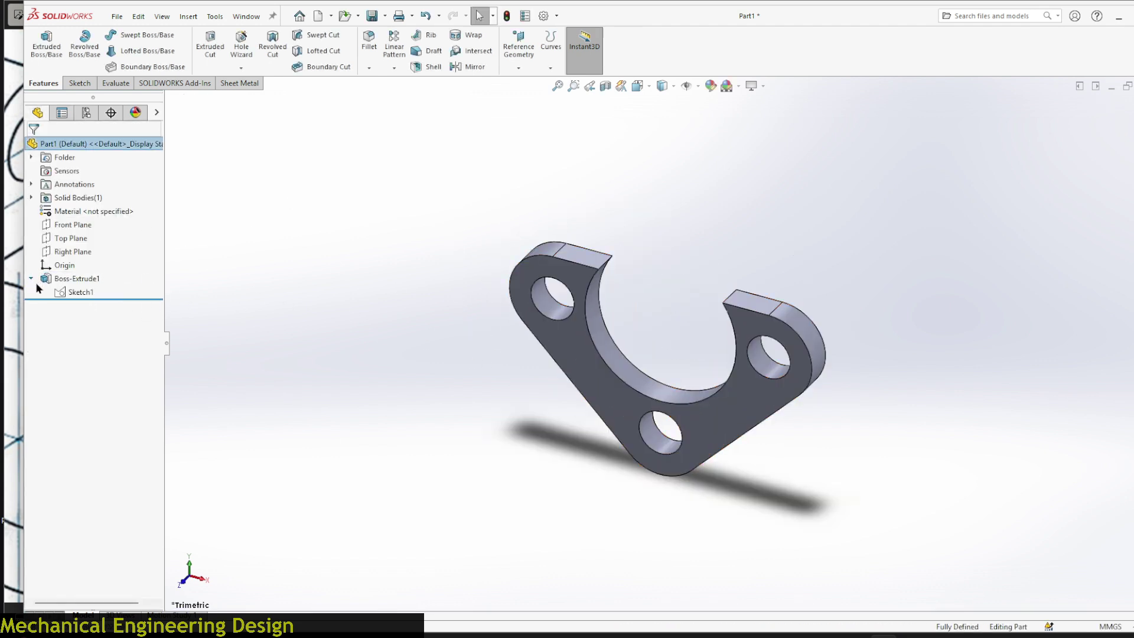
click(83, 293)
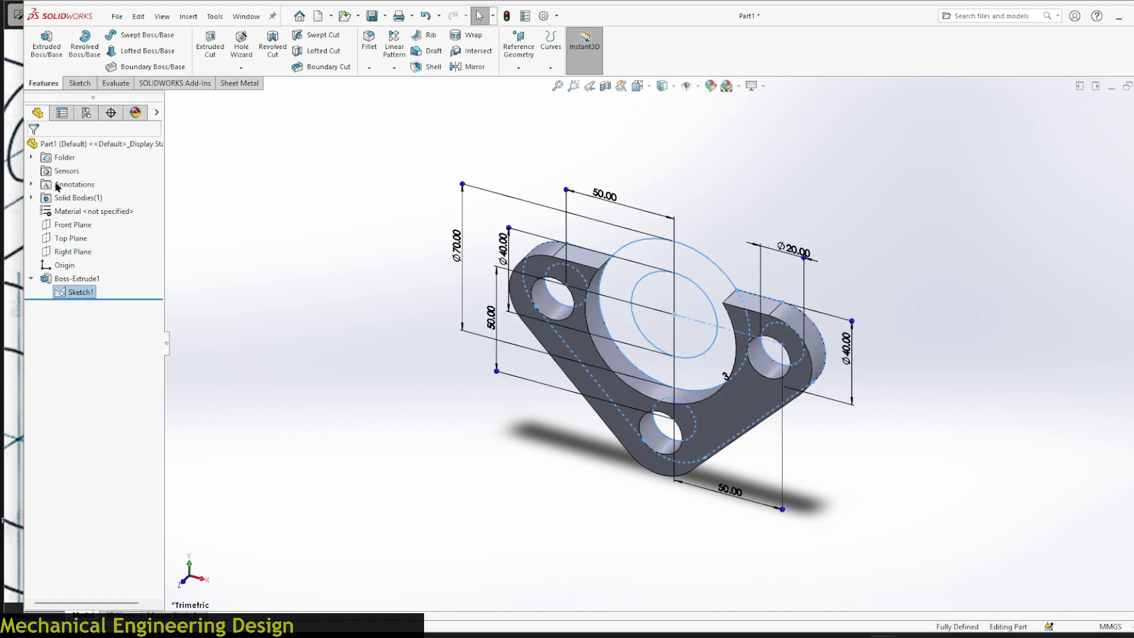
click(47, 52)
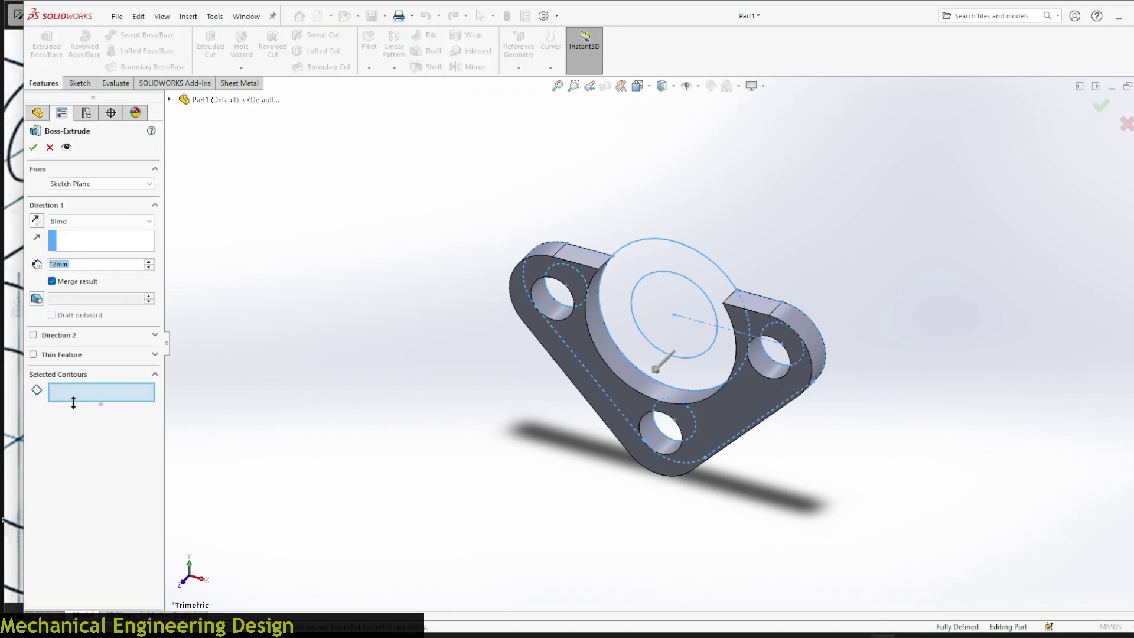
click(69, 393)
click(655, 267)
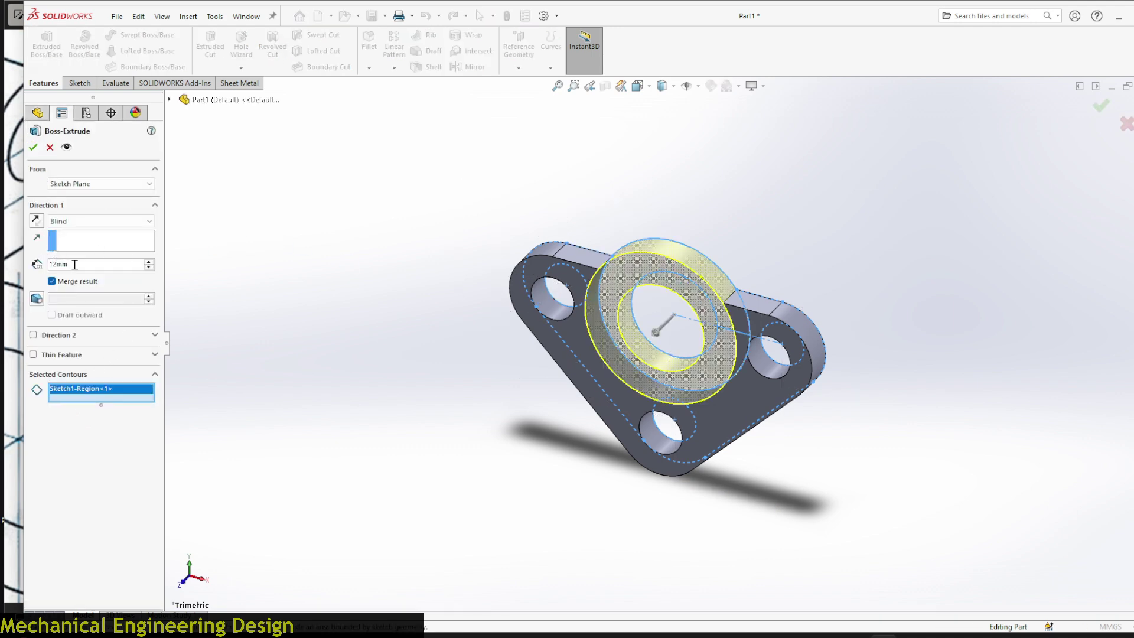
drag(76, 264, 58, 264)
text(50)
key(Return)
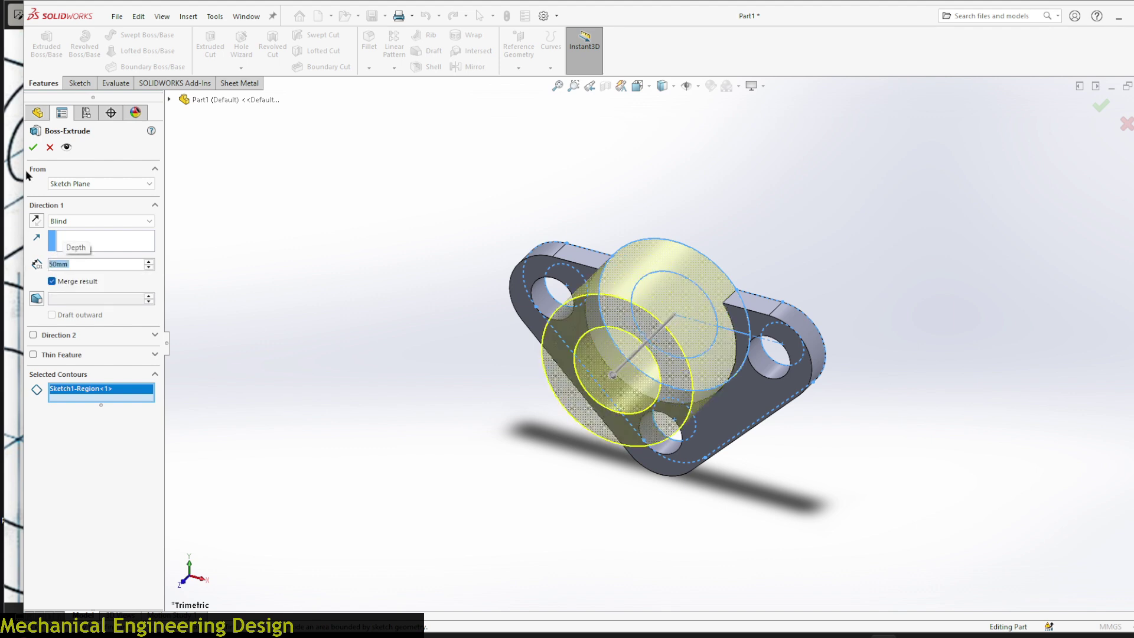
click(33, 147)
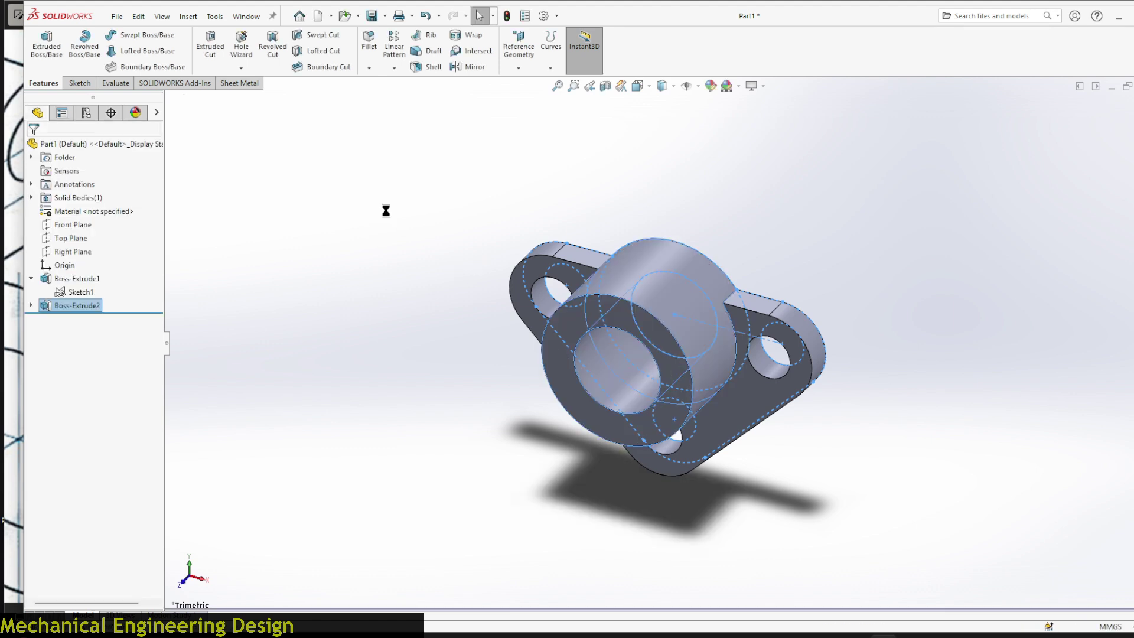
mouse_move(526, 471)
middle_down()
mouse_move(503, 339)
mouse_move(502, 425)
mouse_move(532, 481)
middle_up()
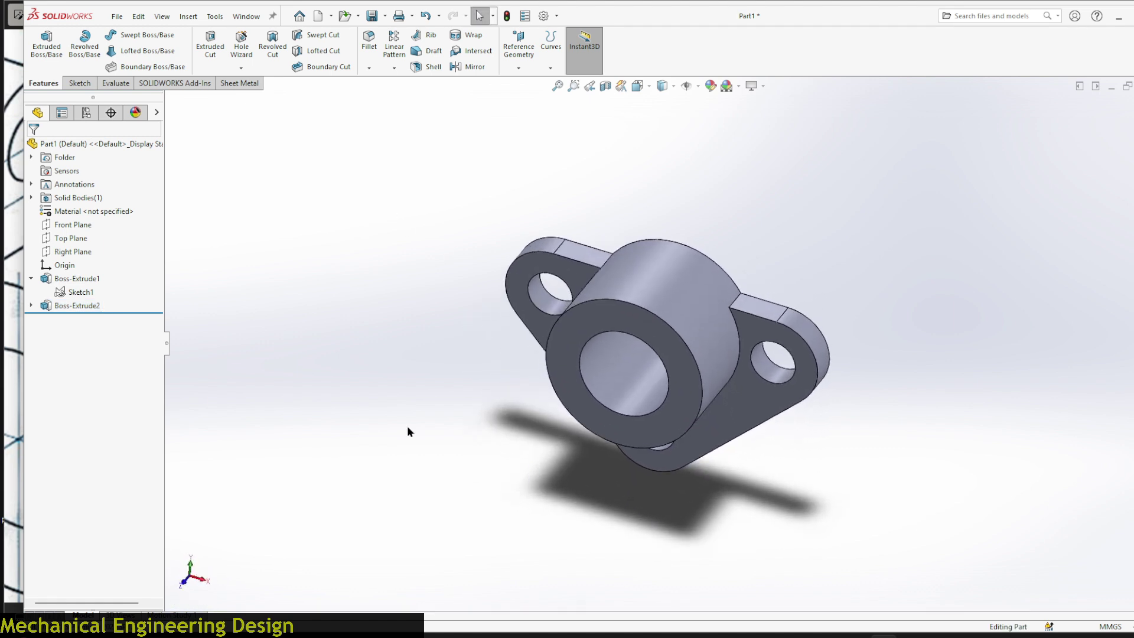
- Start a constant-size fillet with an 8 mm radius
click(370, 41)
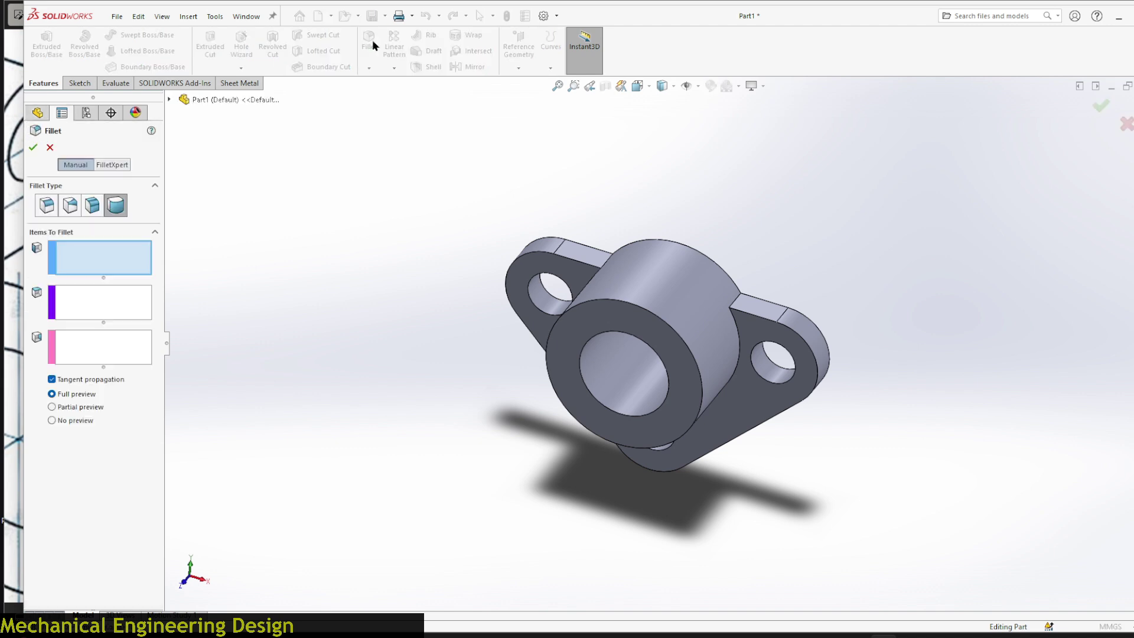
click(51, 202)
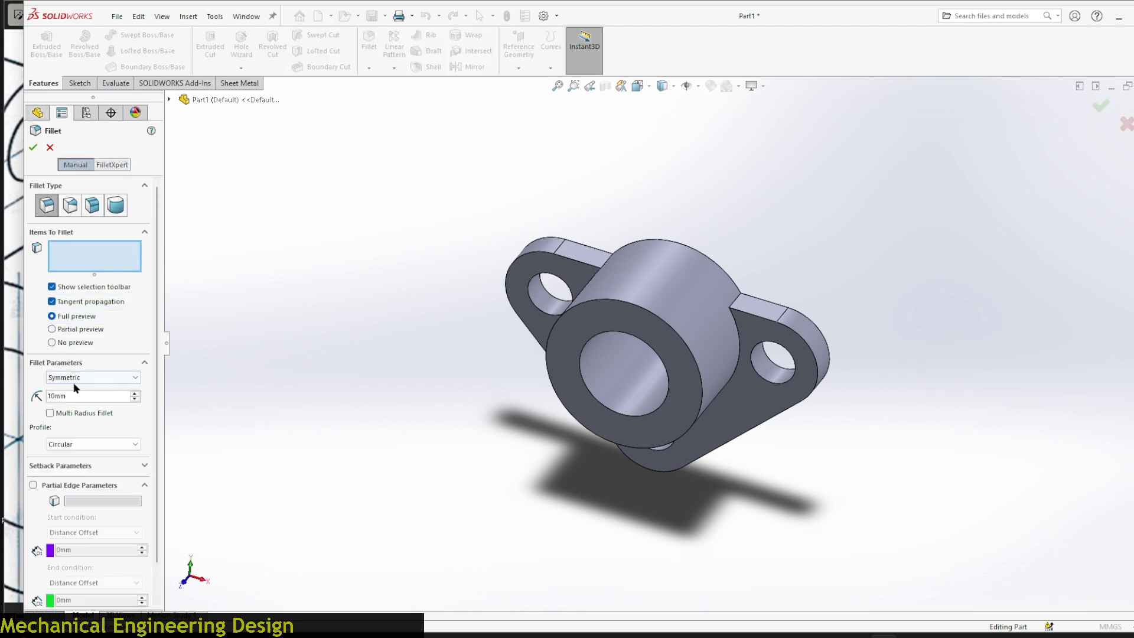
double_click(89, 396)
text(8)
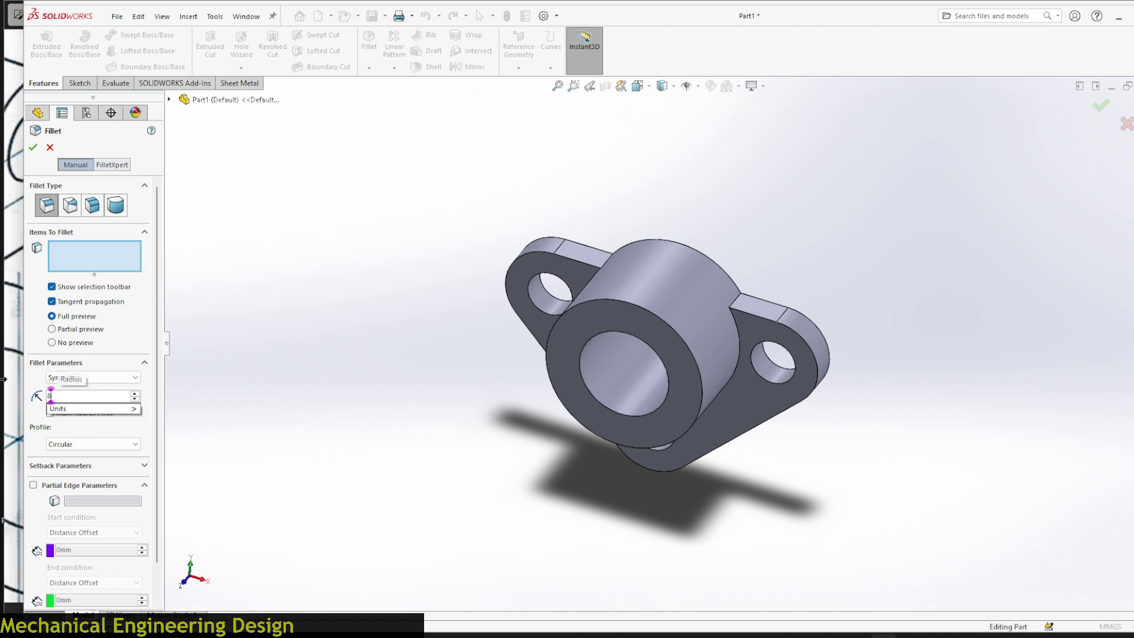
key(Return)
scroll(738, 296, down, 3)
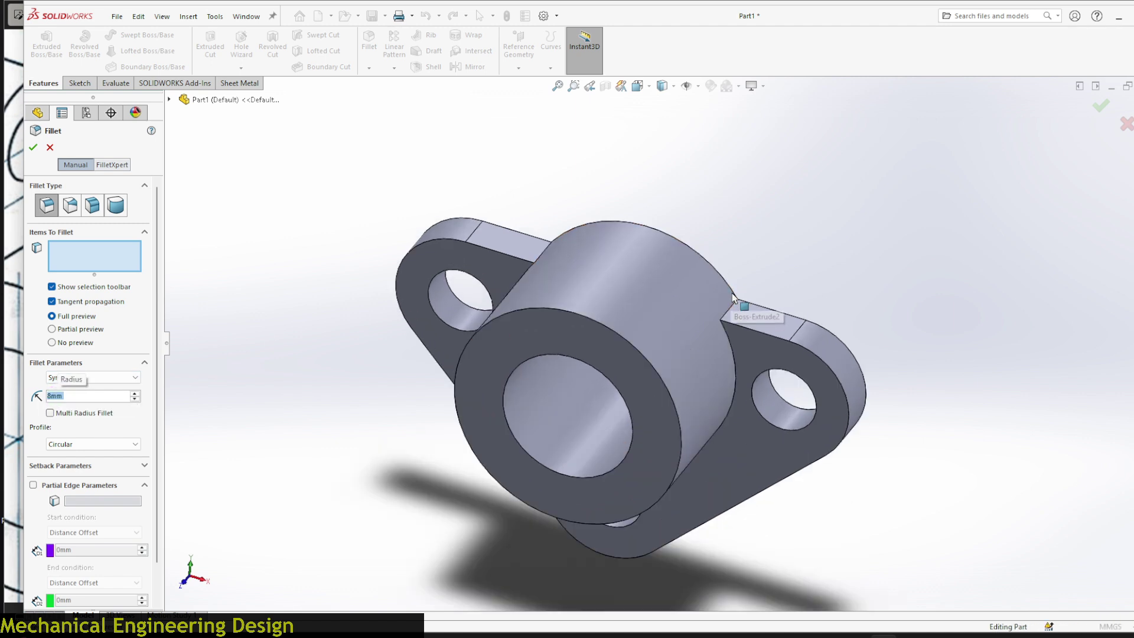
click(87, 257)
scroll(730, 307, down, 5)
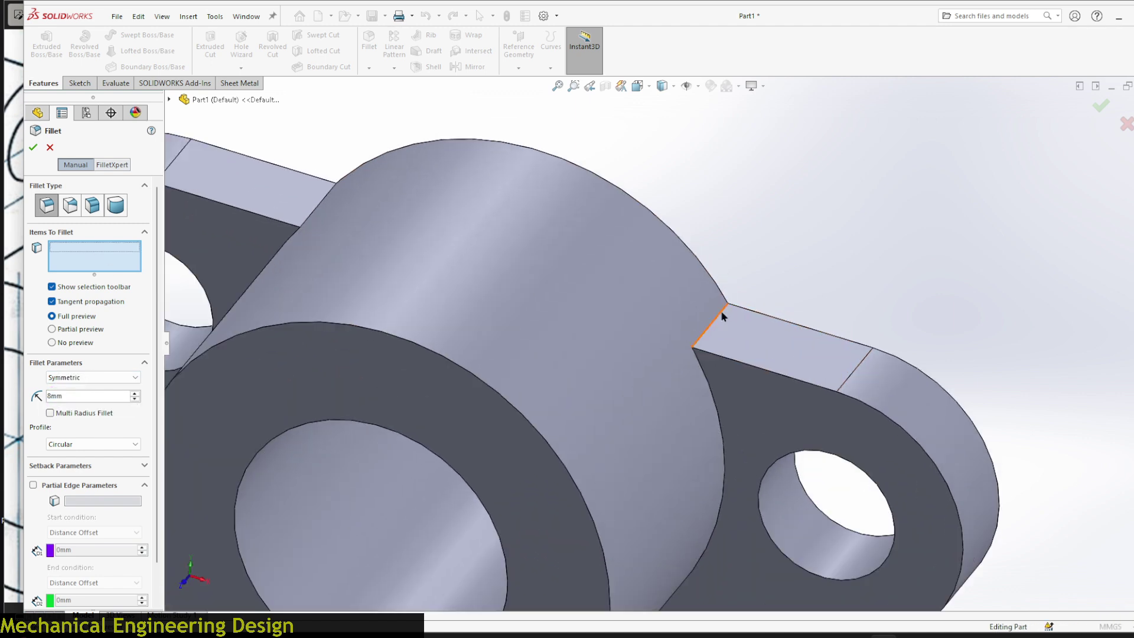
- Select both hub-to-plate junction edges, apply the 8 mm fillet, and bring up the reference drawing
click(720, 317)
scroll(719, 313, up, 6)
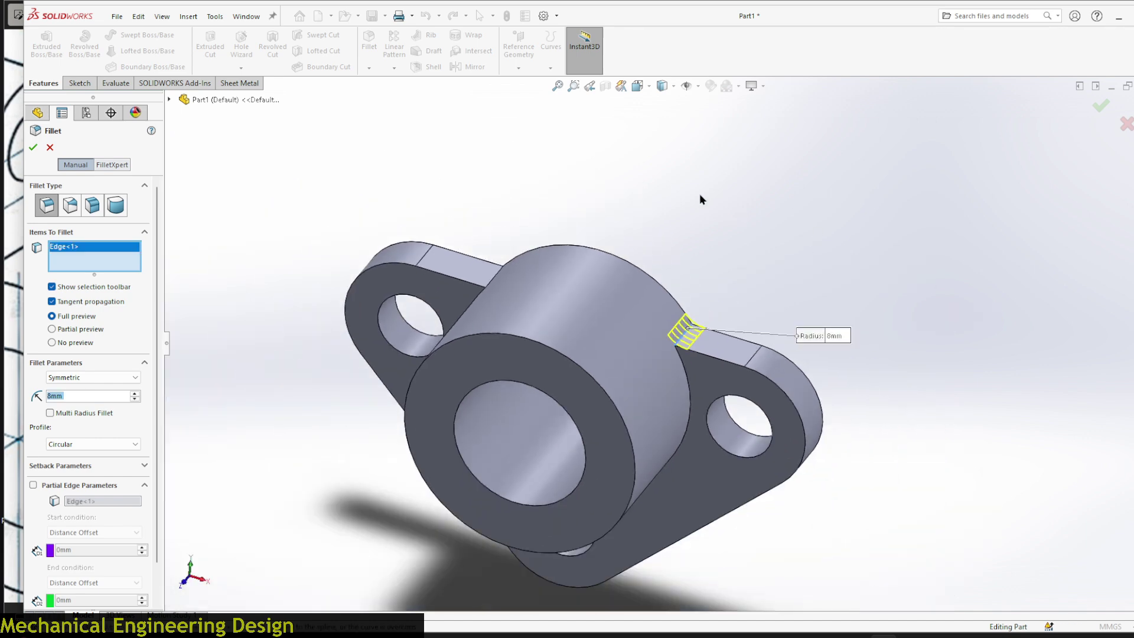
middle_drag(698, 194, 738, 195)
scroll(466, 283, down, 5)
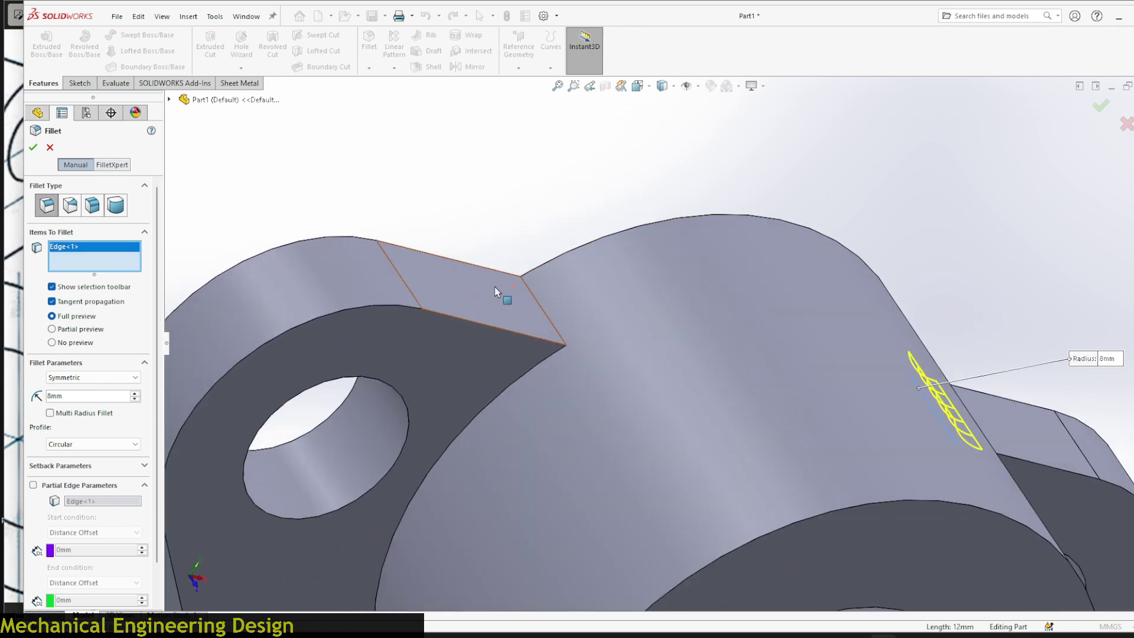
click(531, 296)
scroll(519, 184, up, 5)
middle_drag(744, 182, 689, 147)
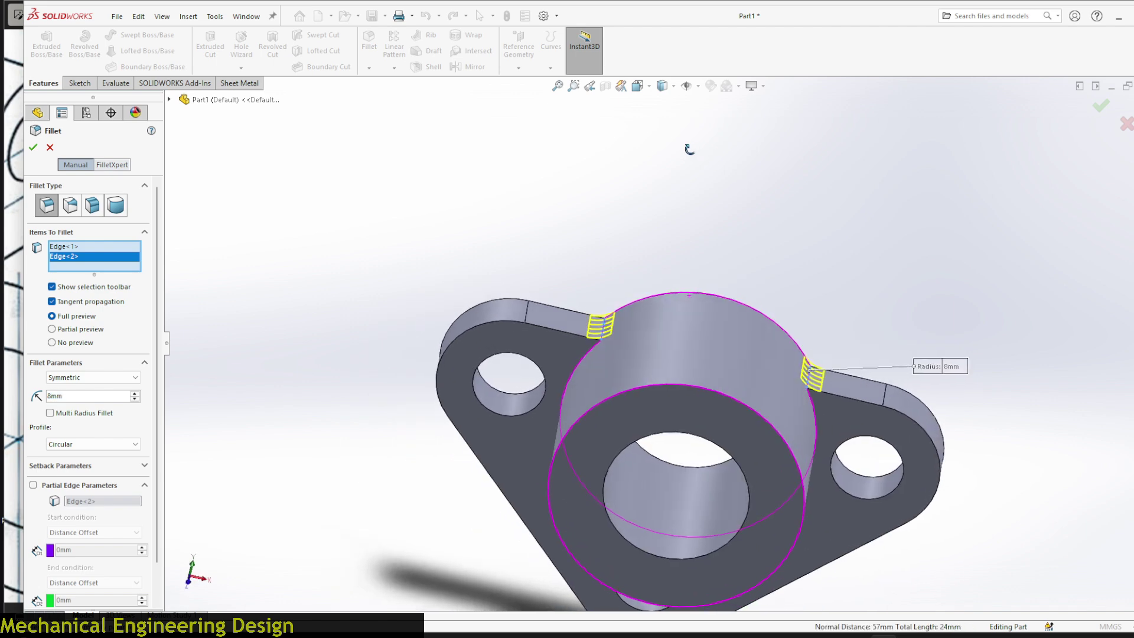
click(31, 148)
middle_drag(551, 164, 626, 218)
key(alt+Tab)
scroll(206, 250, down, 1)
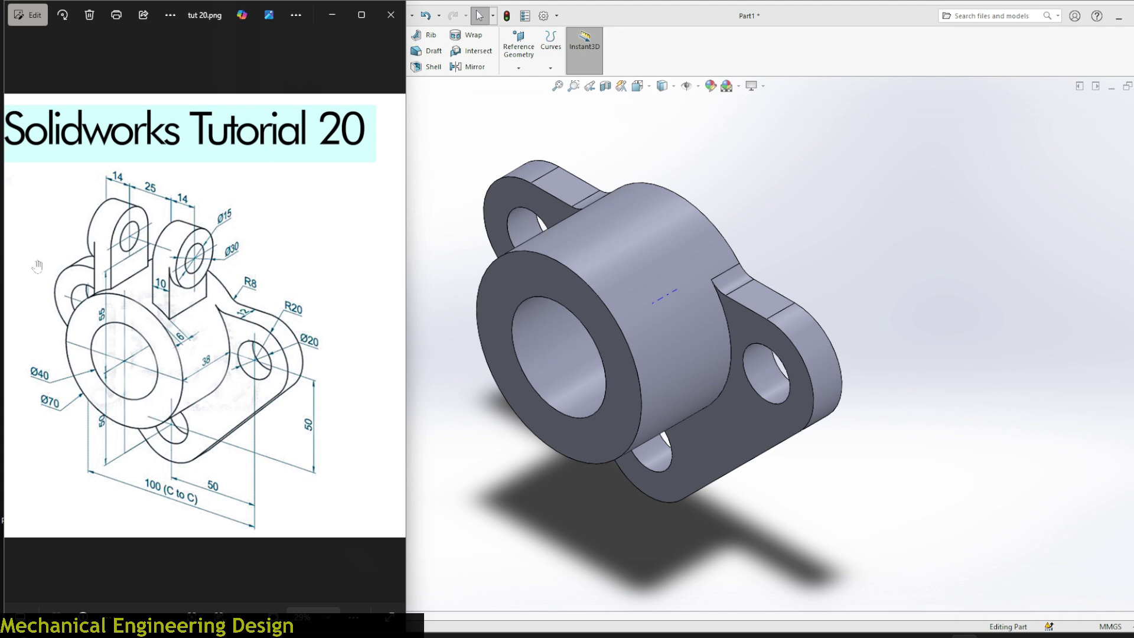
- Zoom into the reference drawing in Photos, then return to SOLIDWORKS
scroll(58, 269, up, 6)
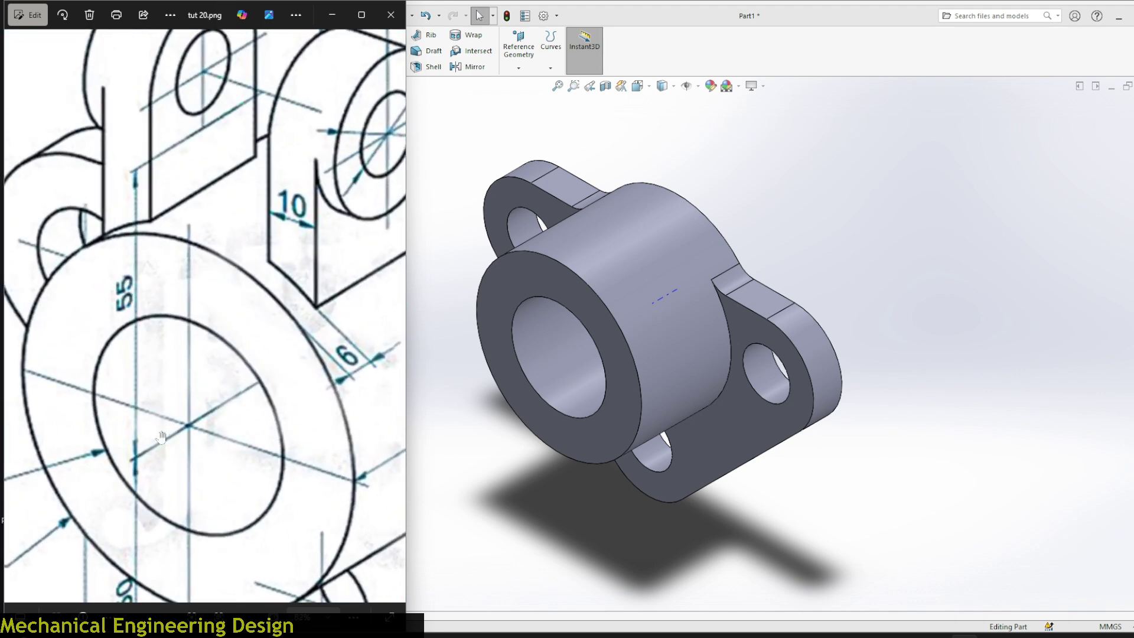
key(alt+Tab)
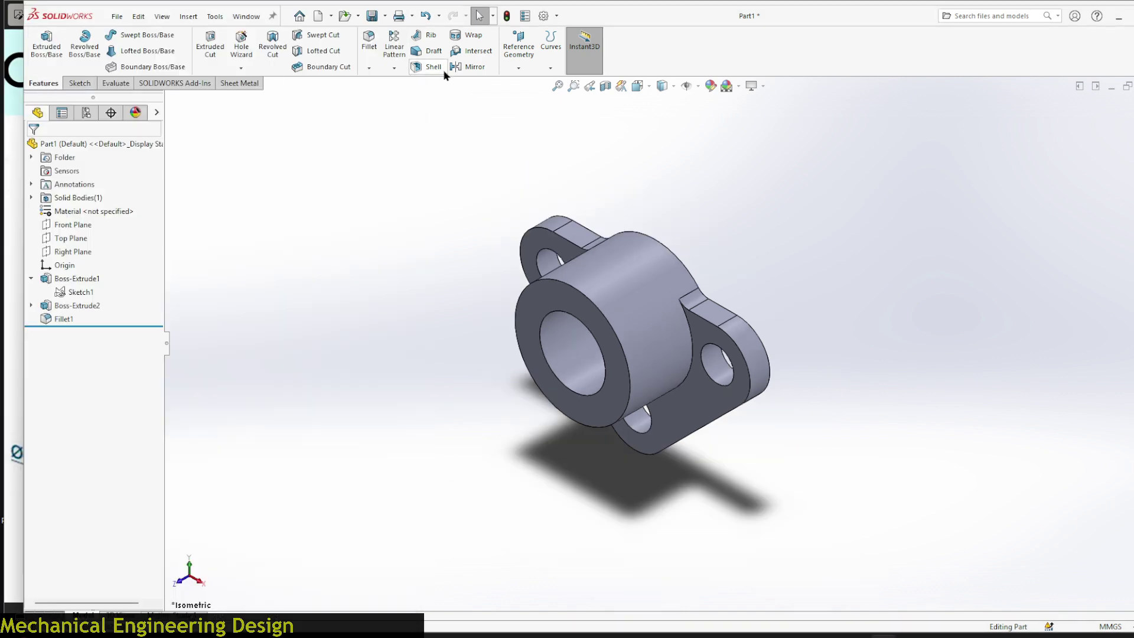
- Start a new reference plane based on the Top Plane
click(525, 73)
click(540, 85)
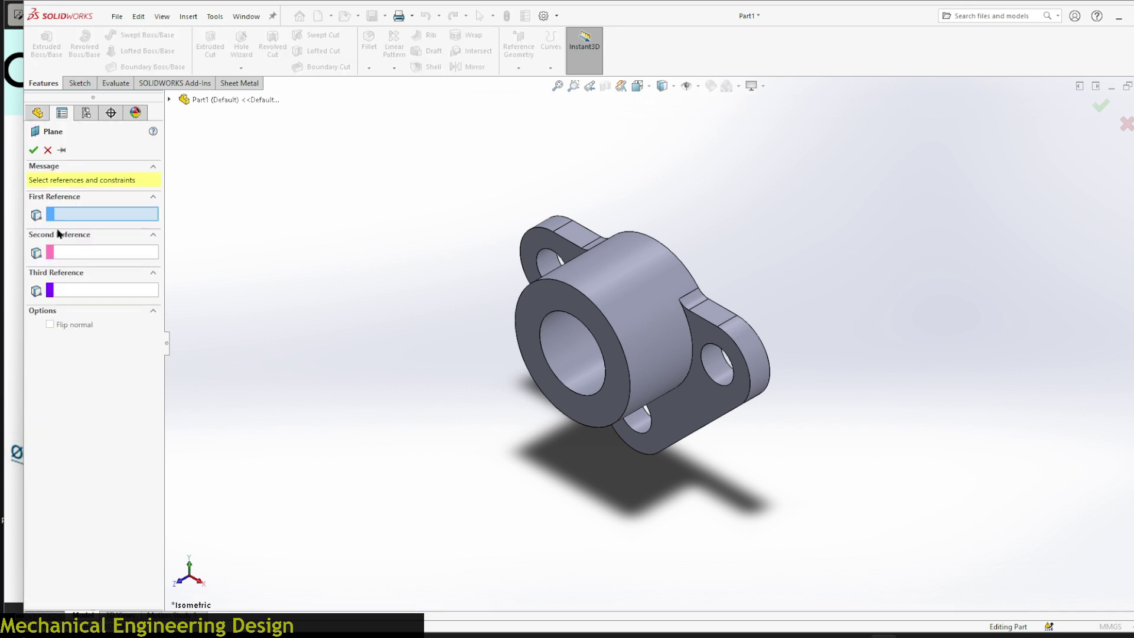
click(171, 101)
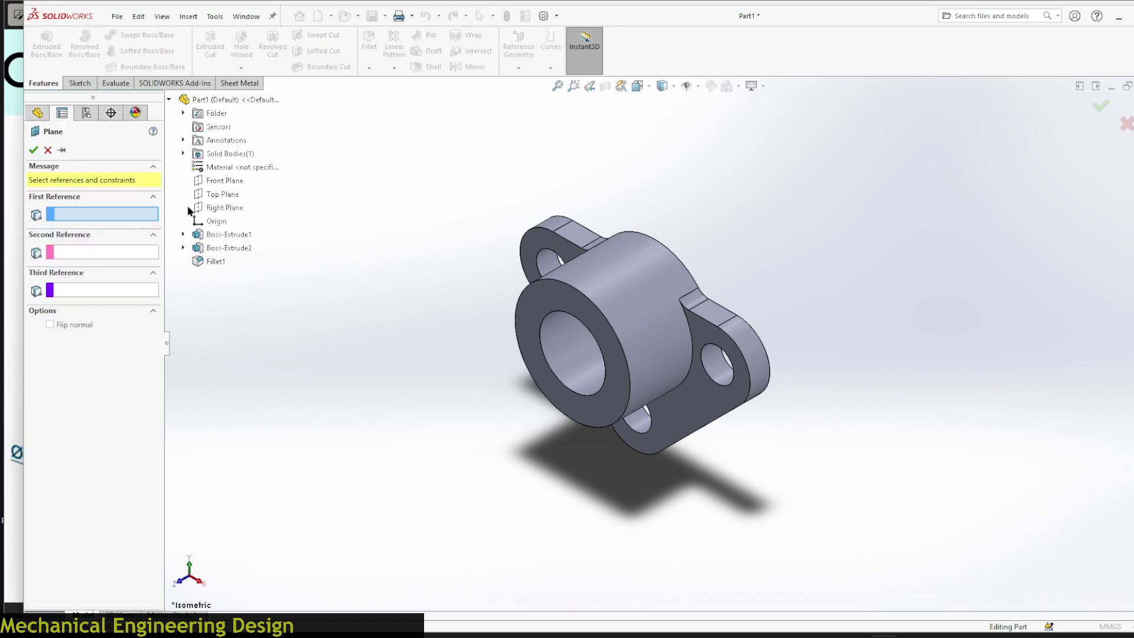
click(235, 197)
middle_drag(488, 417, 637, 336)
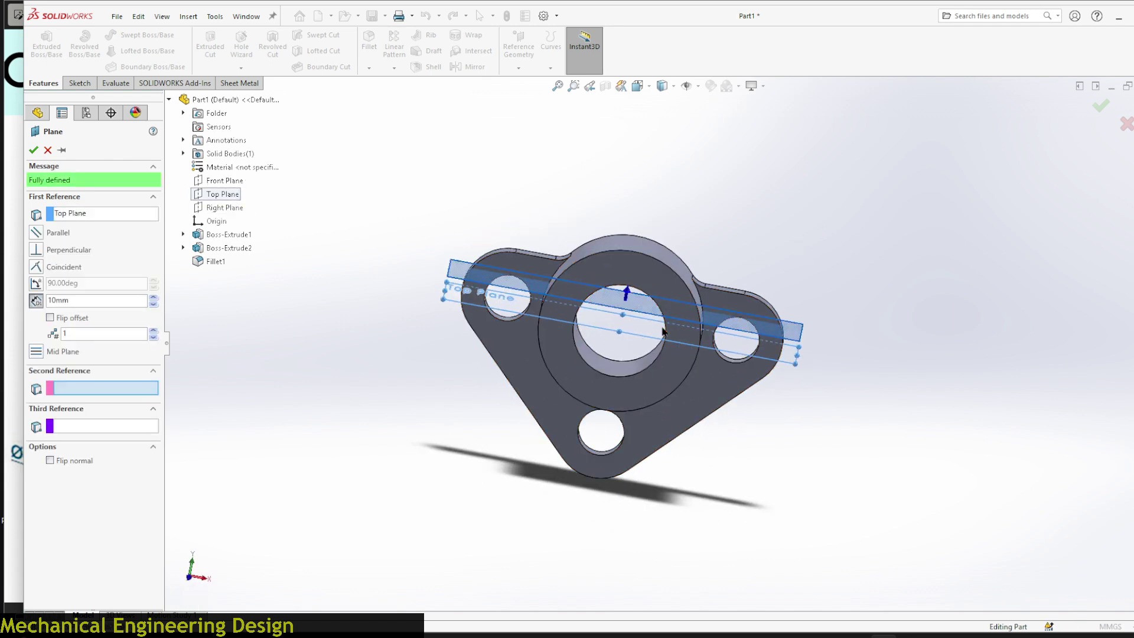
scroll(663, 333, down, 5)
scroll(462, 311, up, 3)
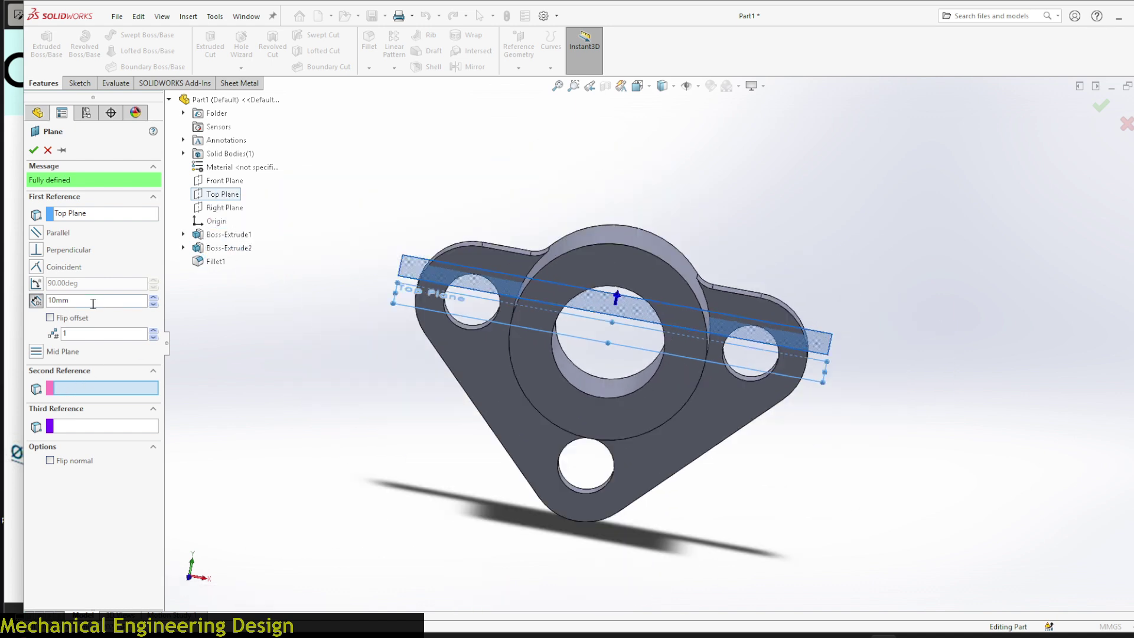
- Set the plane offset to 55 mm upward and create Plane1
drag(94, 301, 3, 300)
text(55)
key(Return)
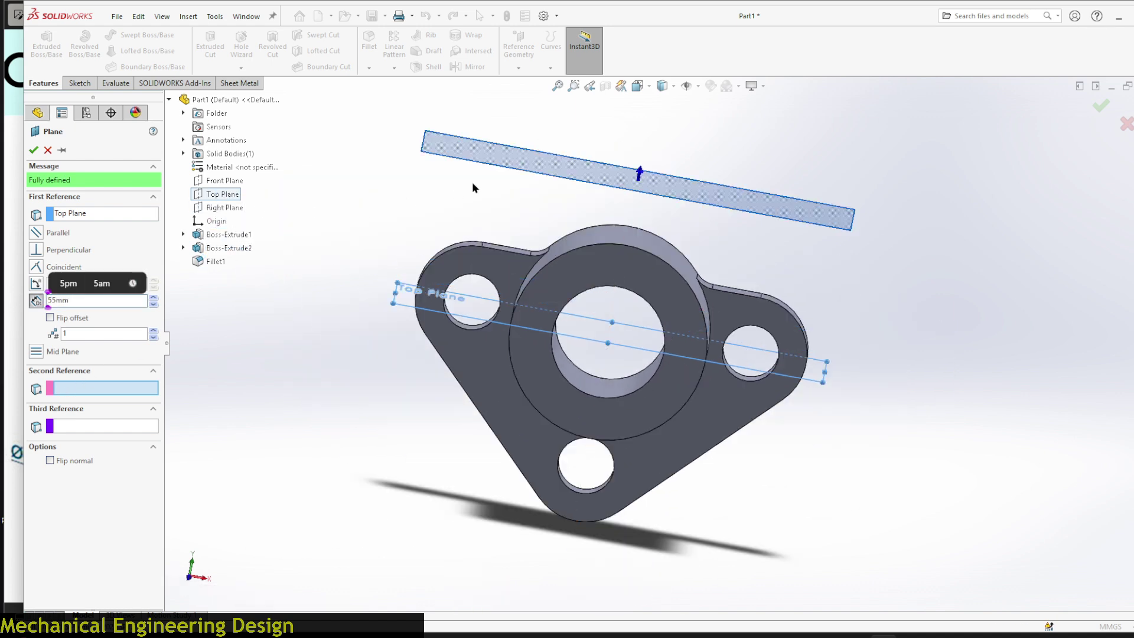
scroll(641, 147, down, 3)
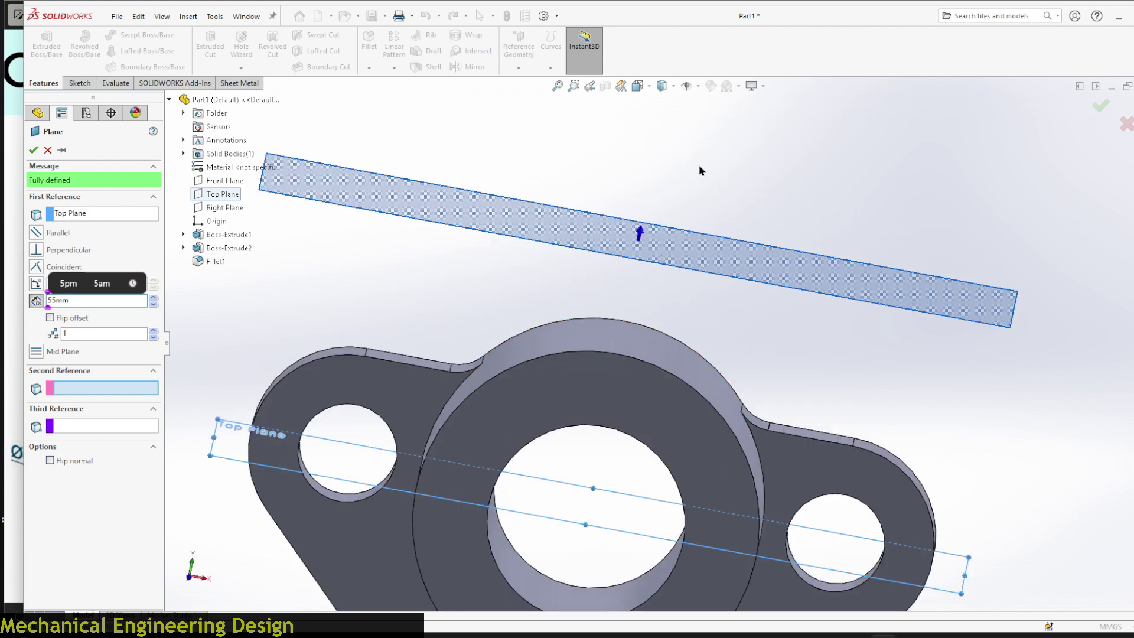
scroll(700, 171, up, 4)
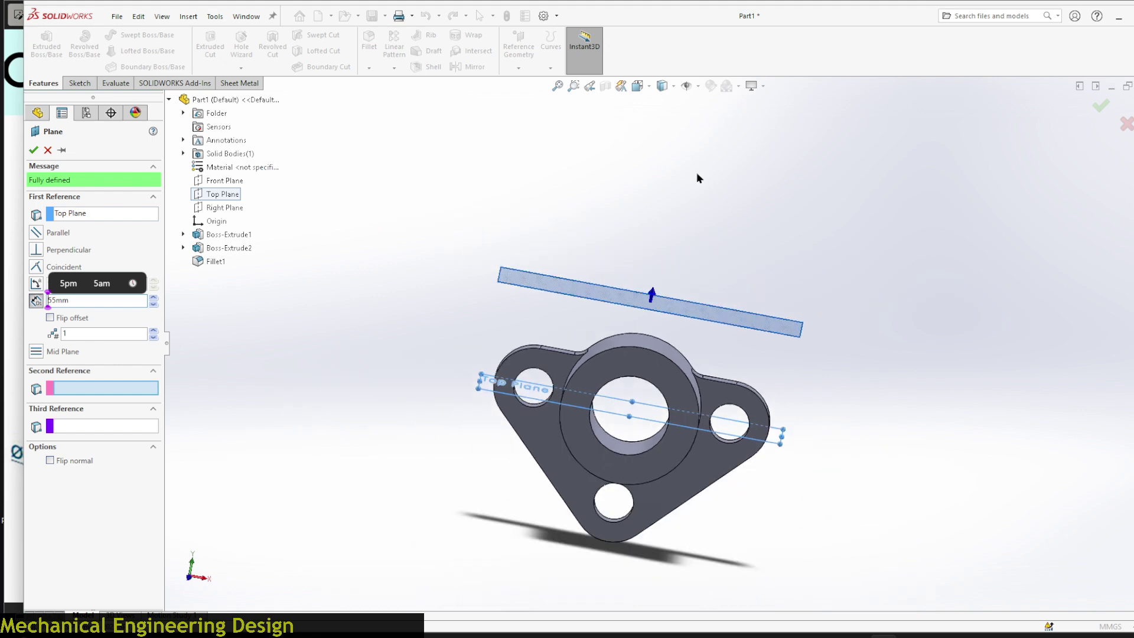
click(50, 464)
middle_drag(494, 350, 506, 324)
scroll(661, 319, down, 3)
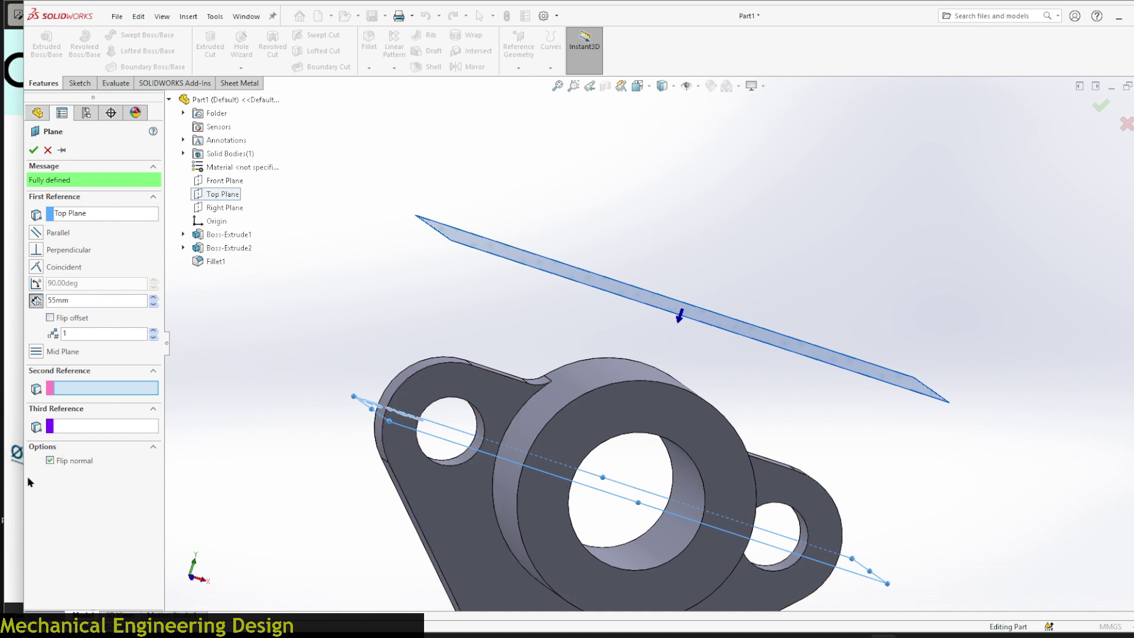
click(49, 463)
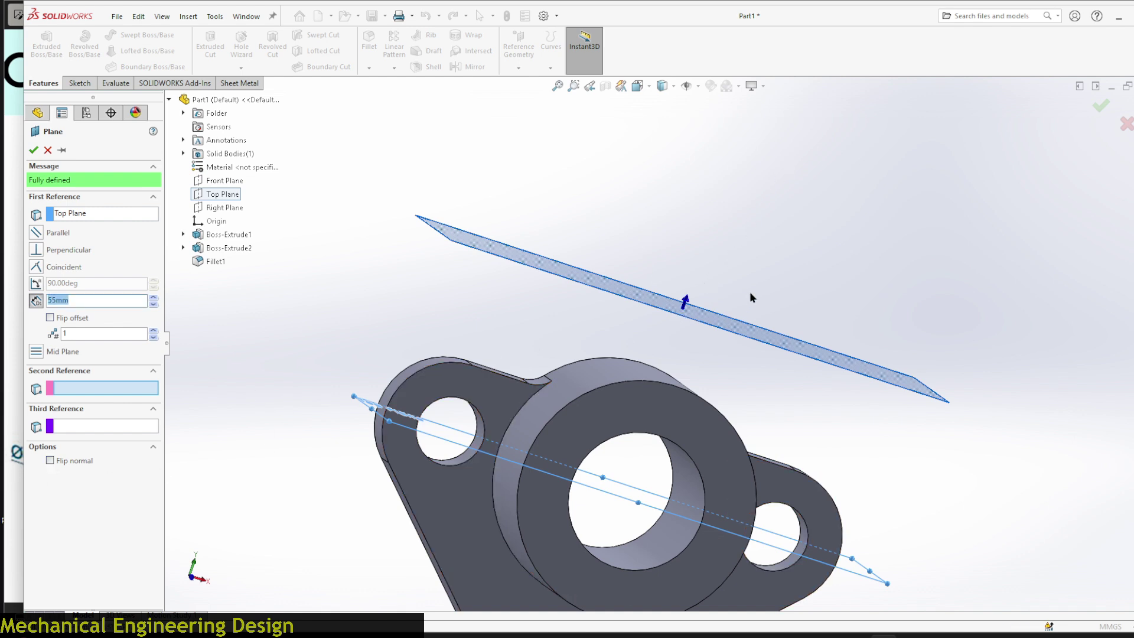
click(33, 152)
- Open a new sketch on Plane1
middle_drag(717, 151, 673, 230)
click(595, 309)
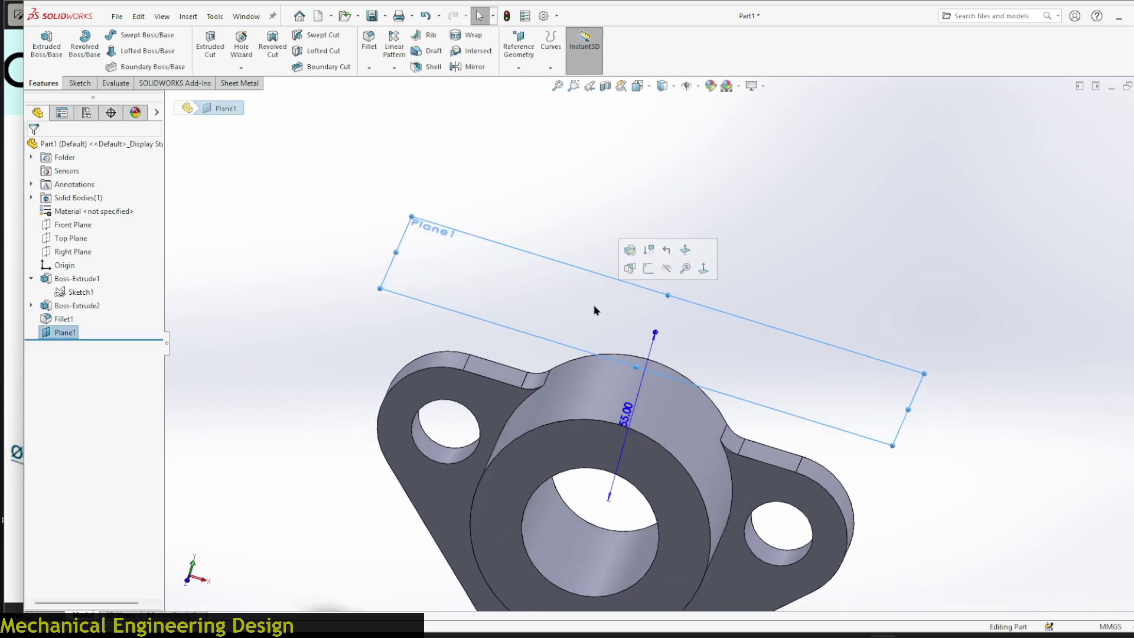
click(645, 268)
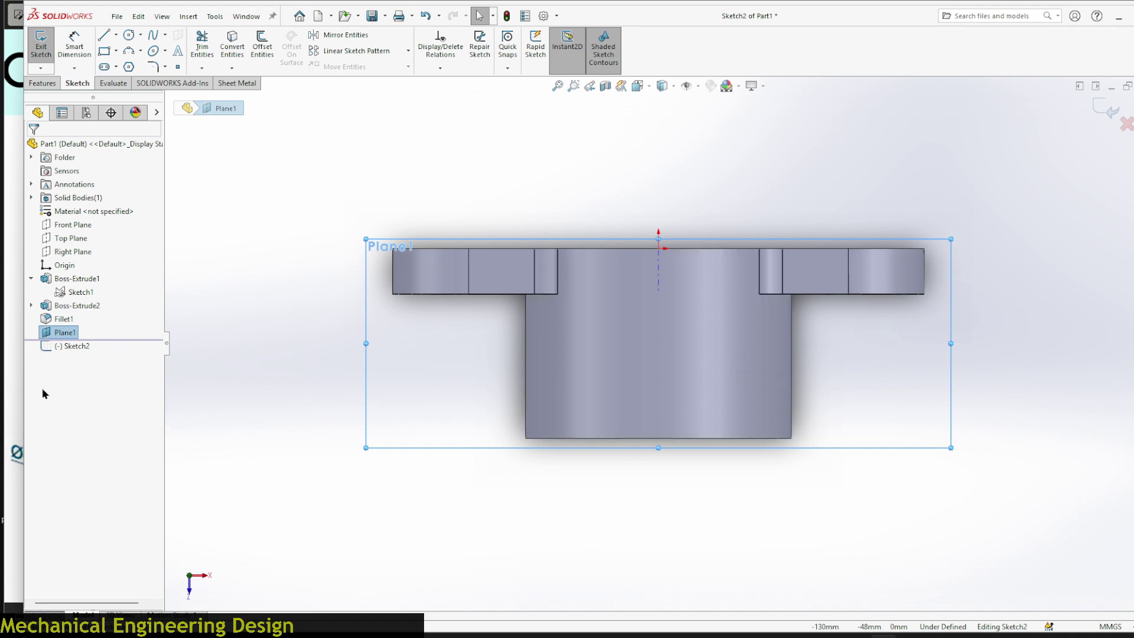
click(14, 386)
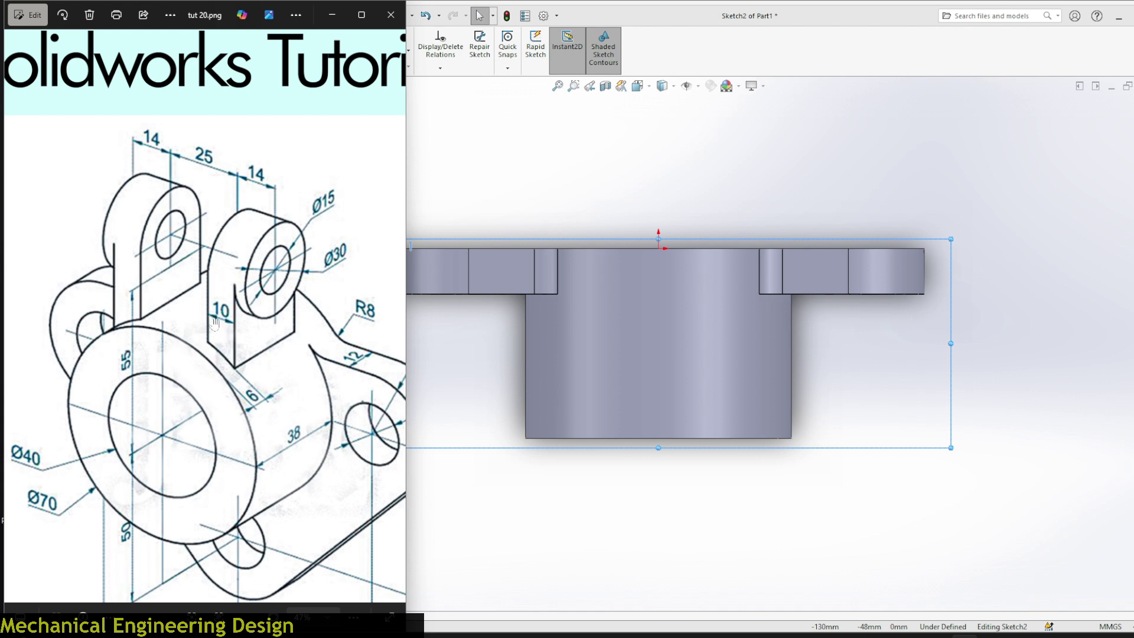
scroll(242, 331, up, 4)
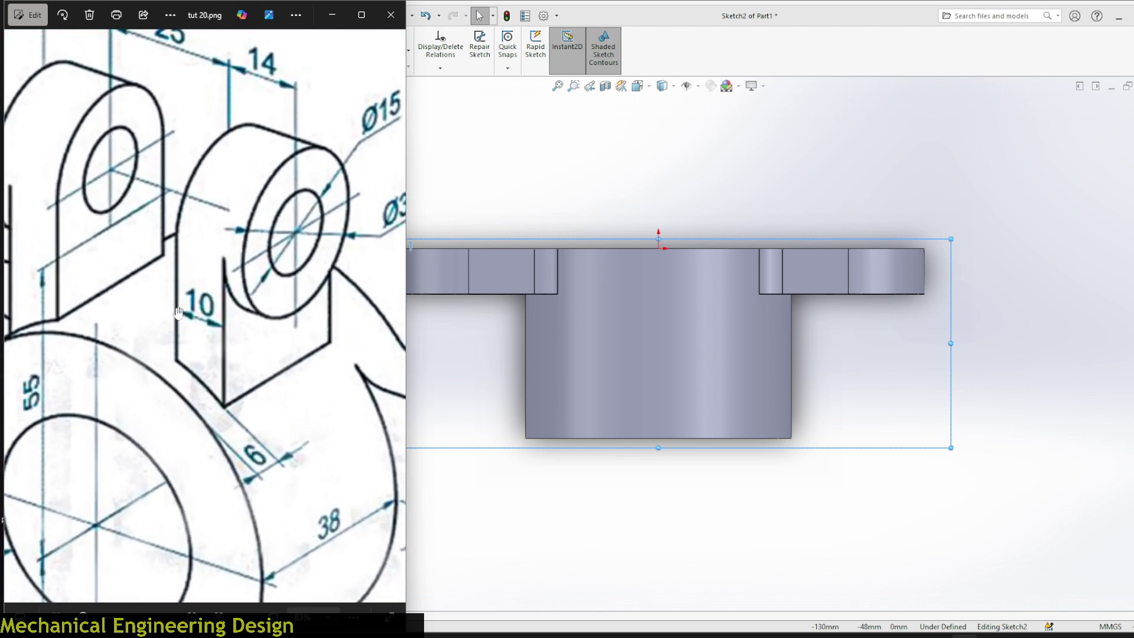
scroll(212, 320, down, 4)
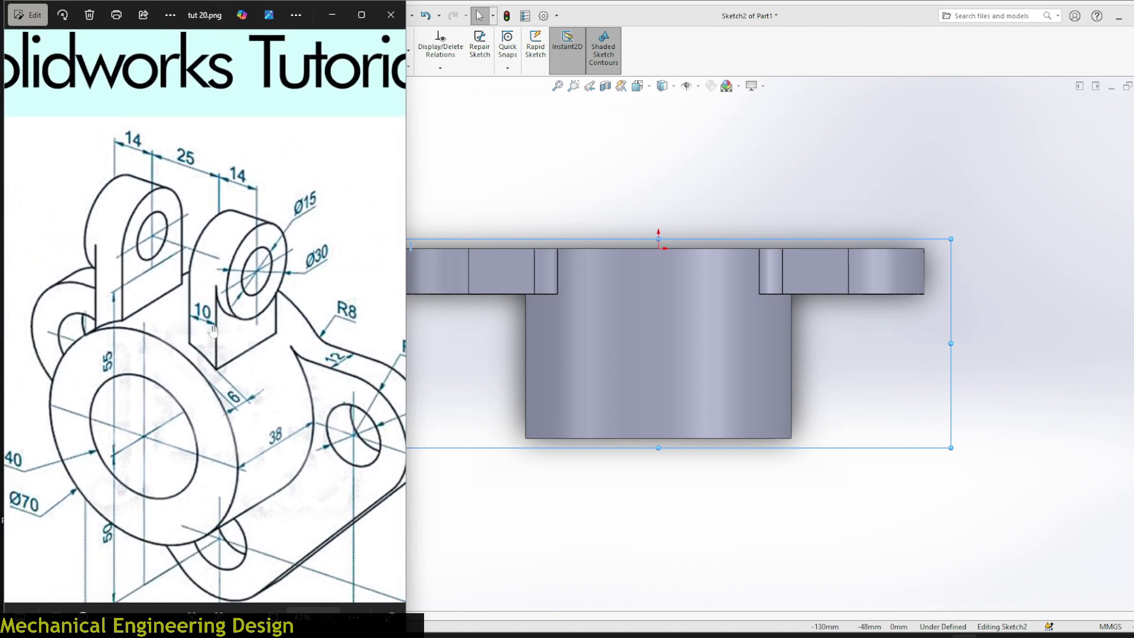
scroll(210, 335, up, 3)
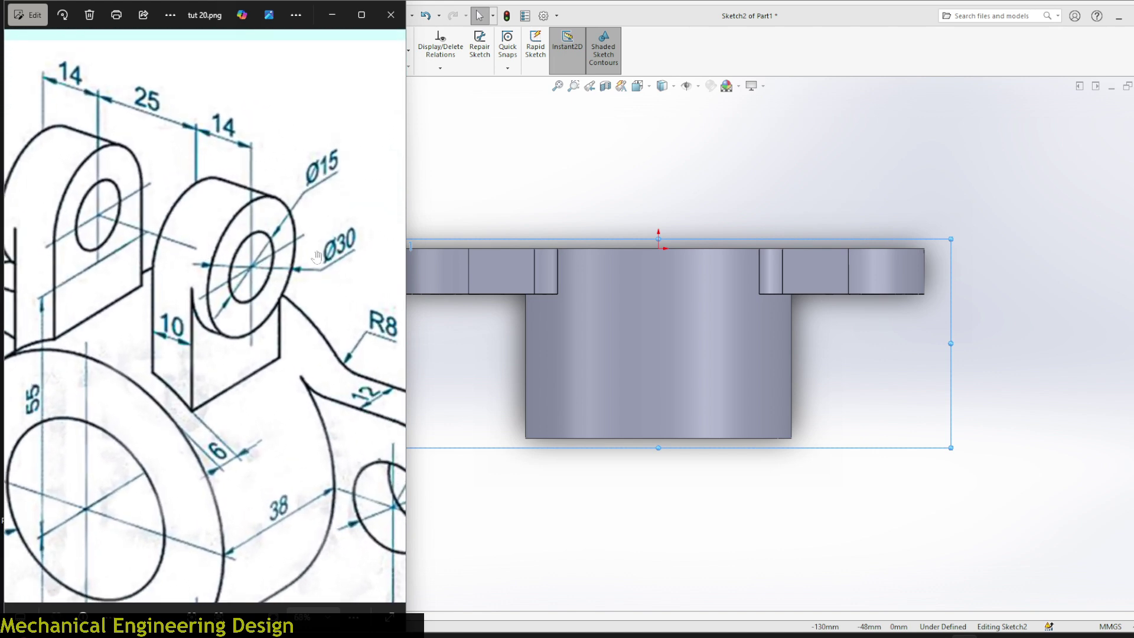
scroll(296, 287, up, 1)
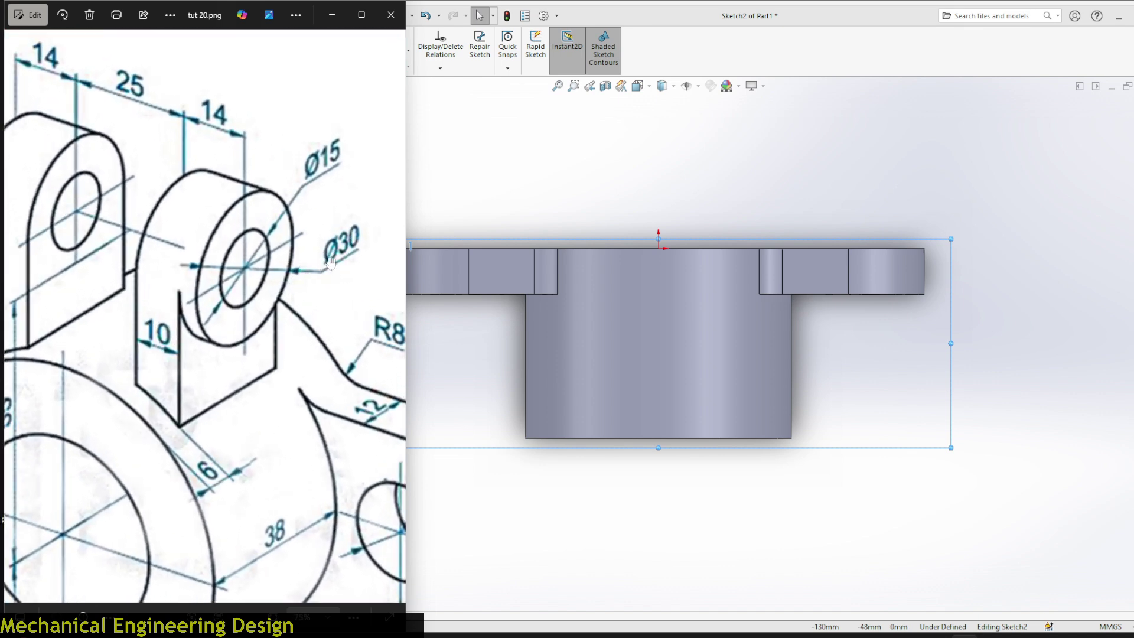
scroll(330, 262, down, 4)
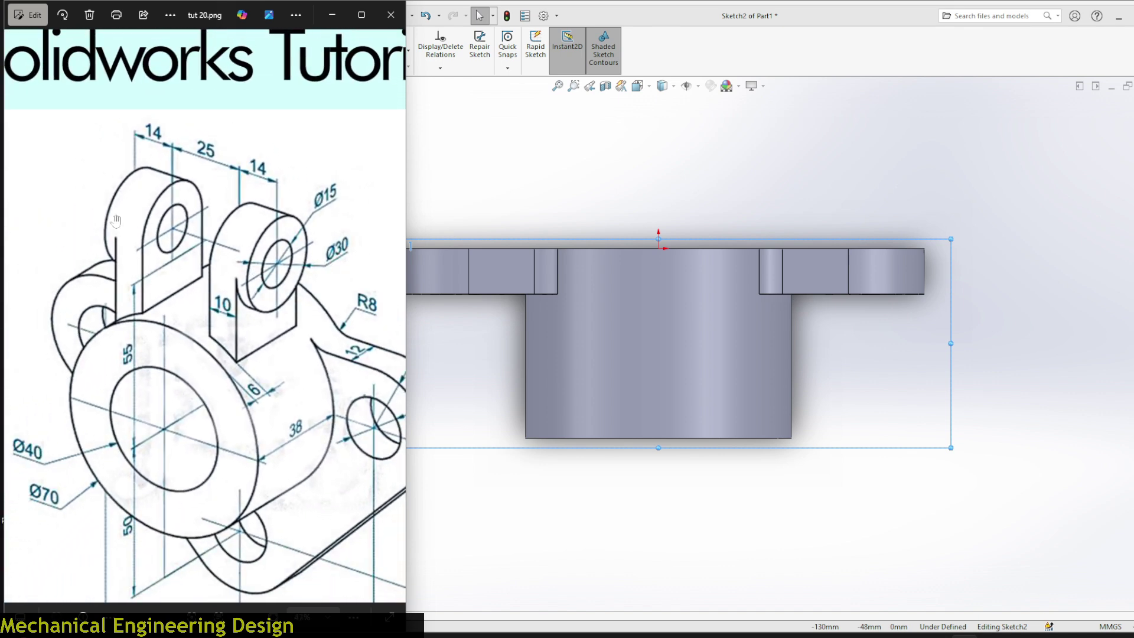
scroll(258, 327, down, 1)
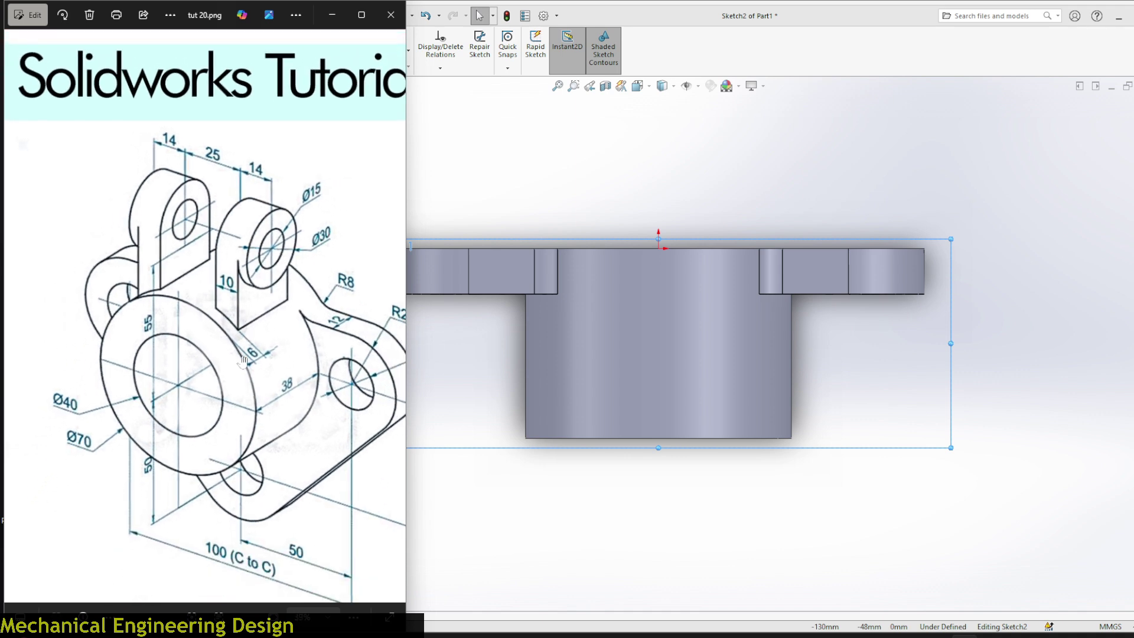
scroll(247, 345, up, 3)
scroll(247, 348, up, 1)
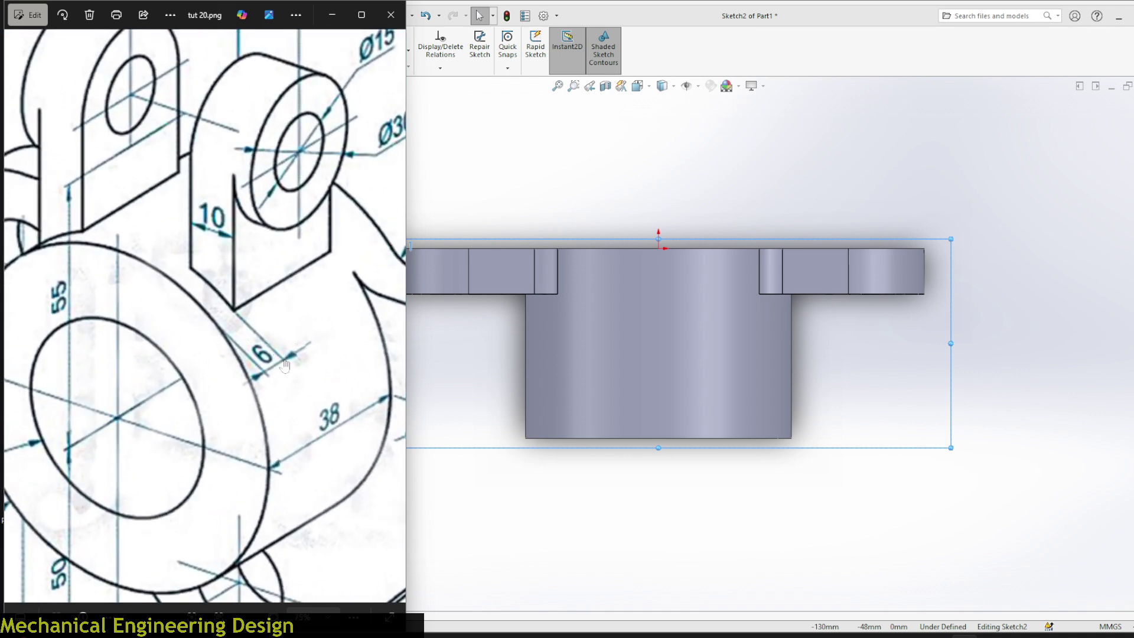
scroll(319, 457, down, 5)
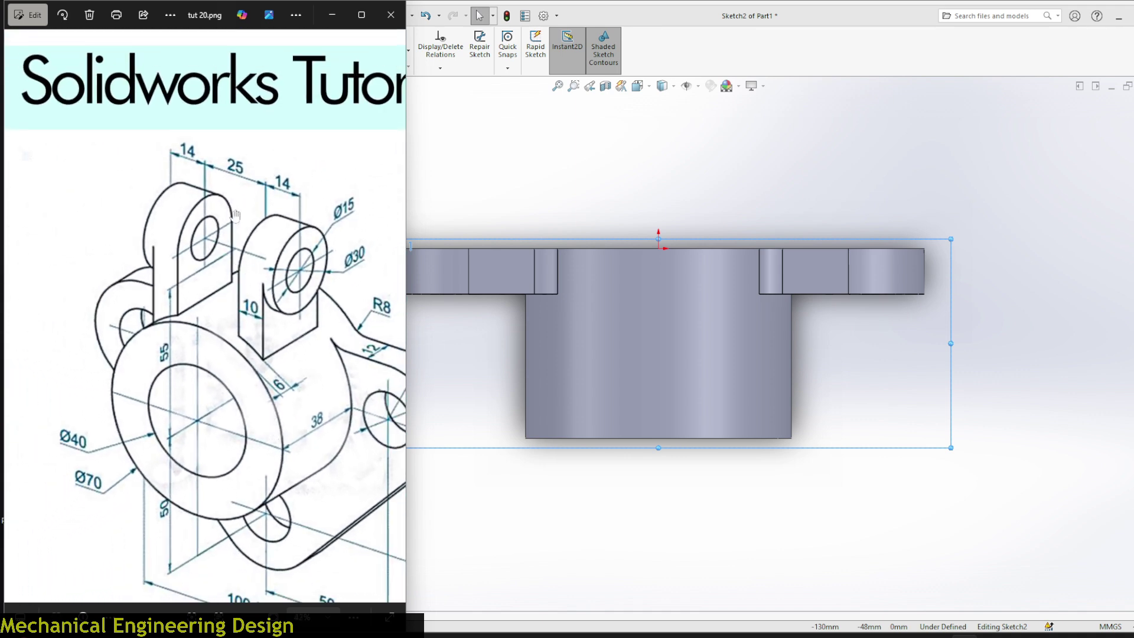
scroll(231, 211, up, 3)
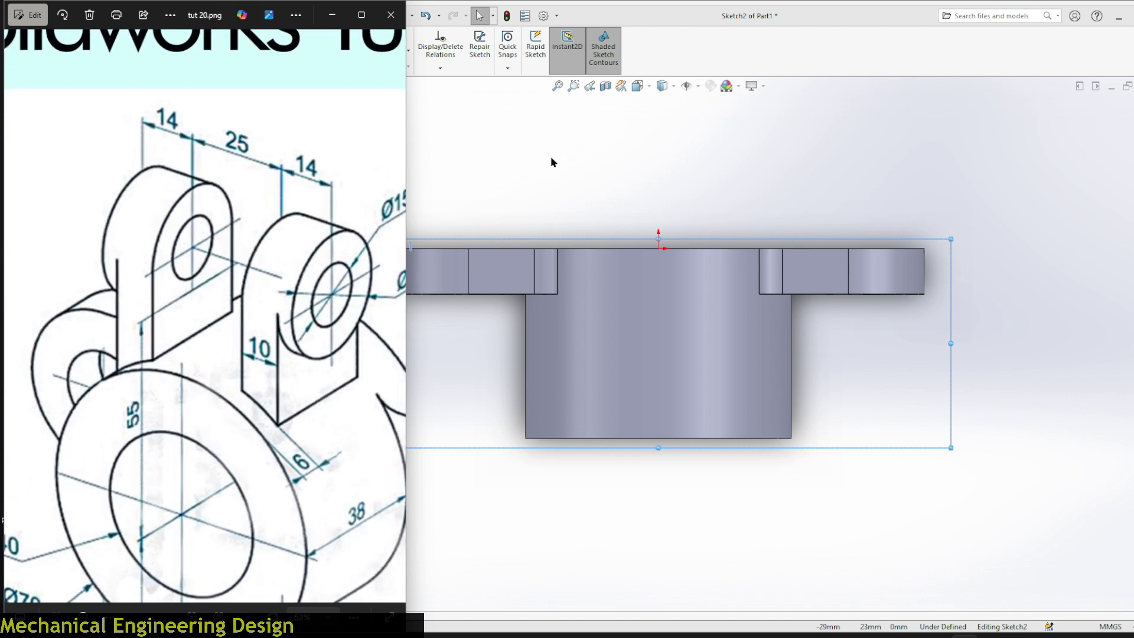
click(609, 171)
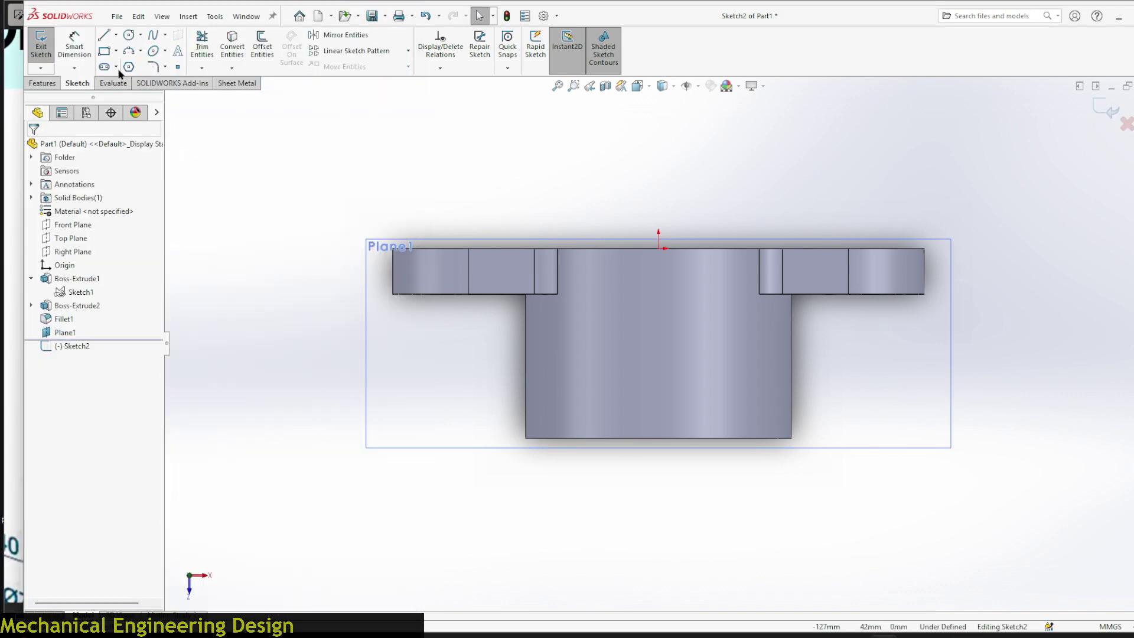
- Sketch two tall rectangles, one on each side of the hub's centre
click(104, 51)
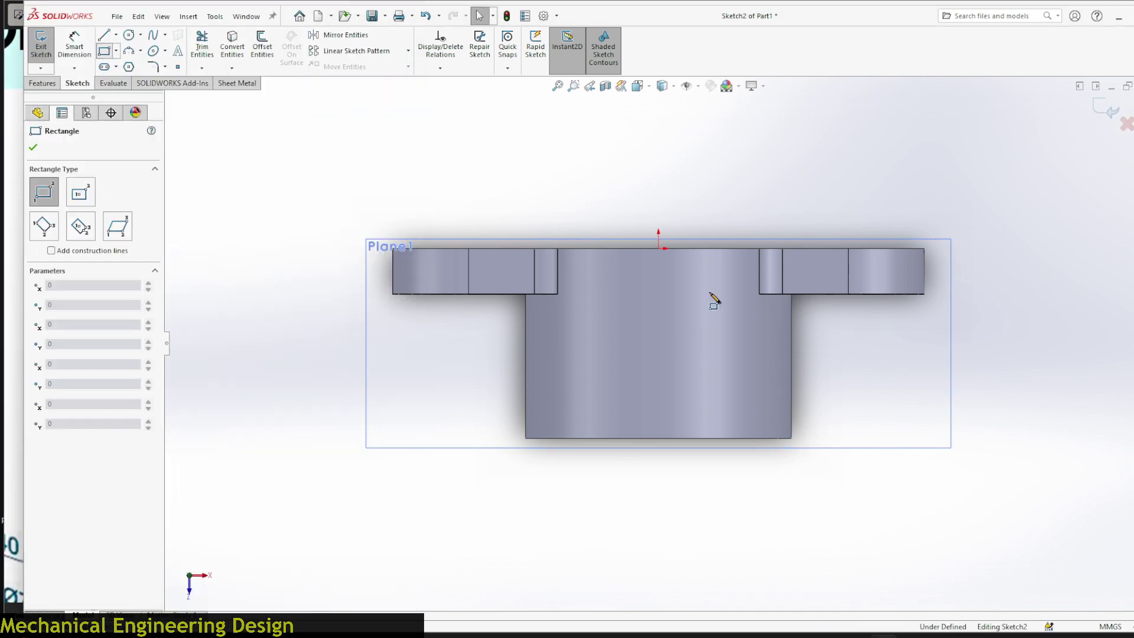
click(696, 282)
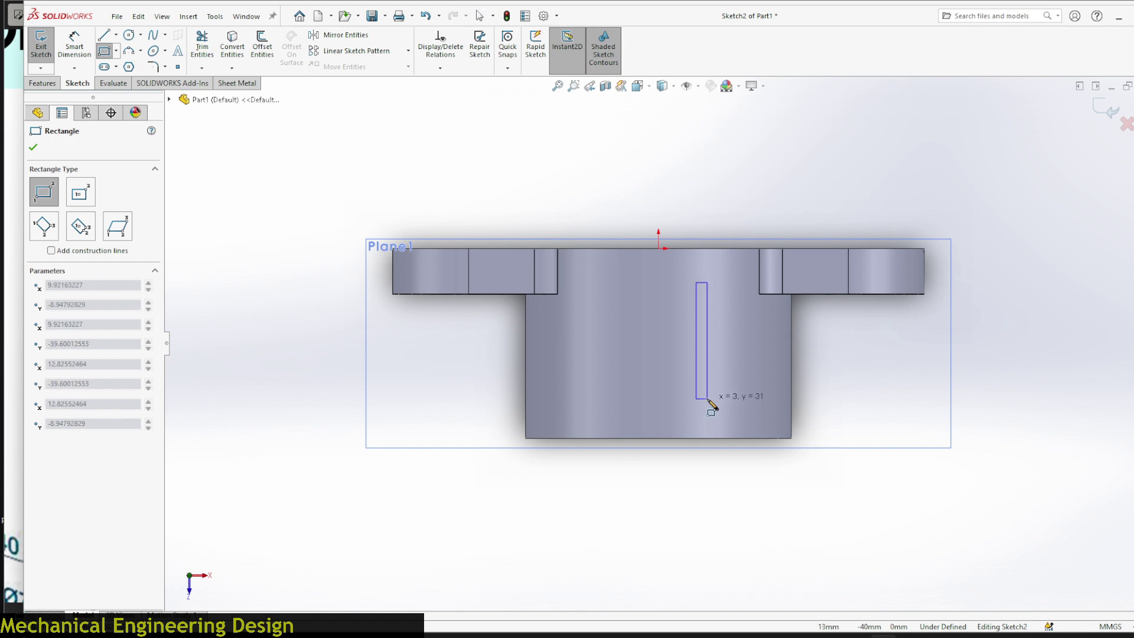
click(739, 421)
click(581, 278)
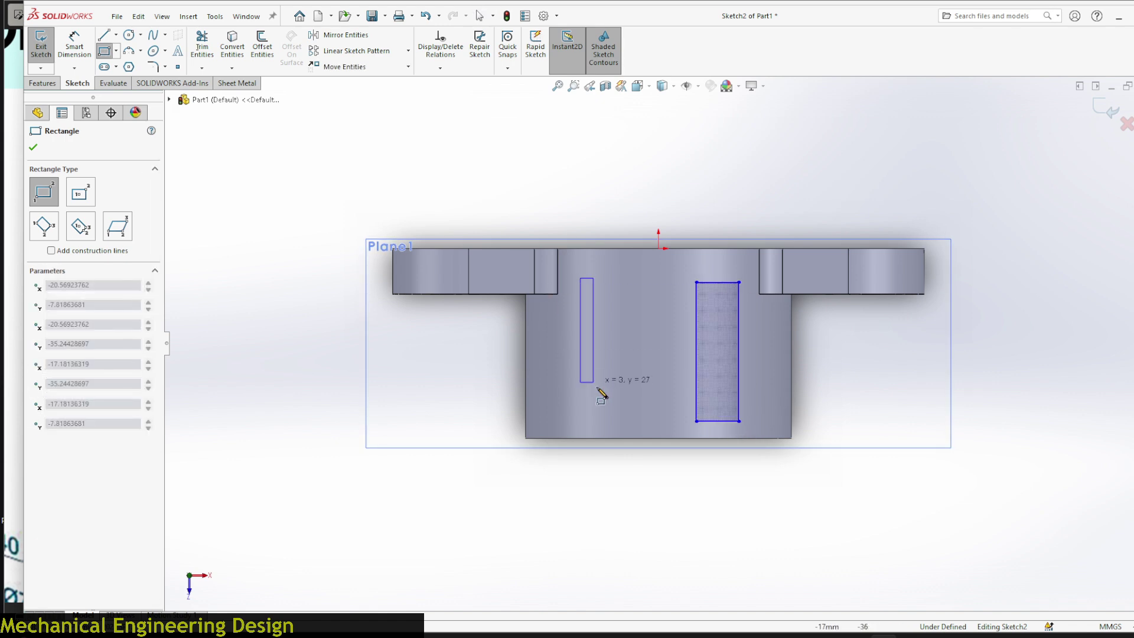
click(628, 415)
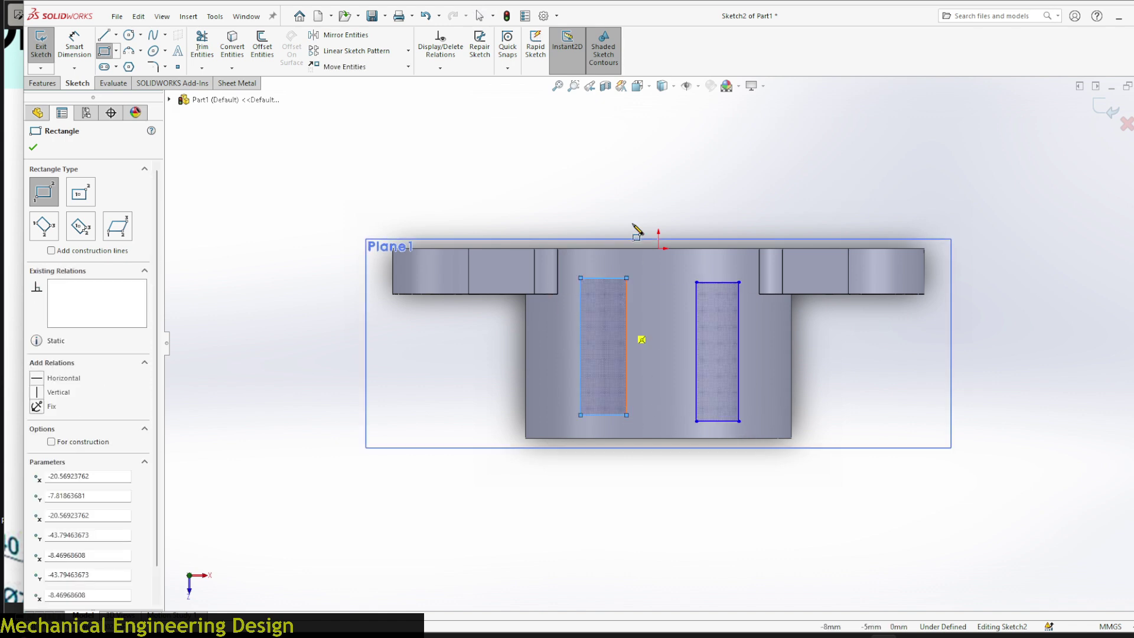
- Dimension the right rectangle 25 from the left one and 6 above the part's bottom edge
mouse_move(633, 175)
right_down()
mouse_move(630, 158)
mouse_move(627, 175)
right_up()
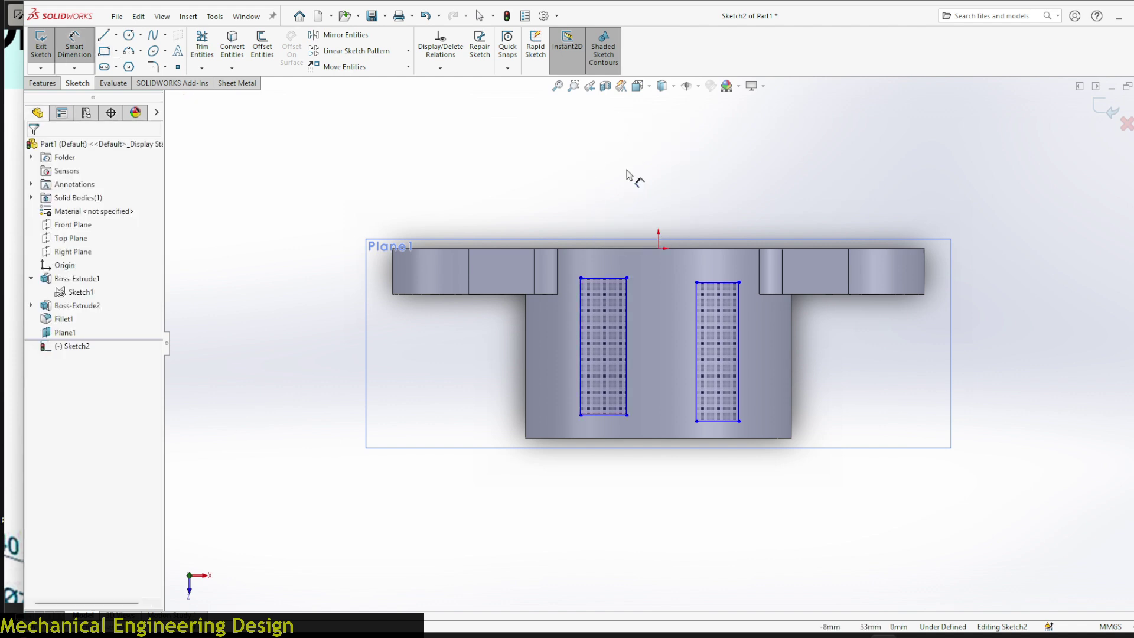
click(696, 332)
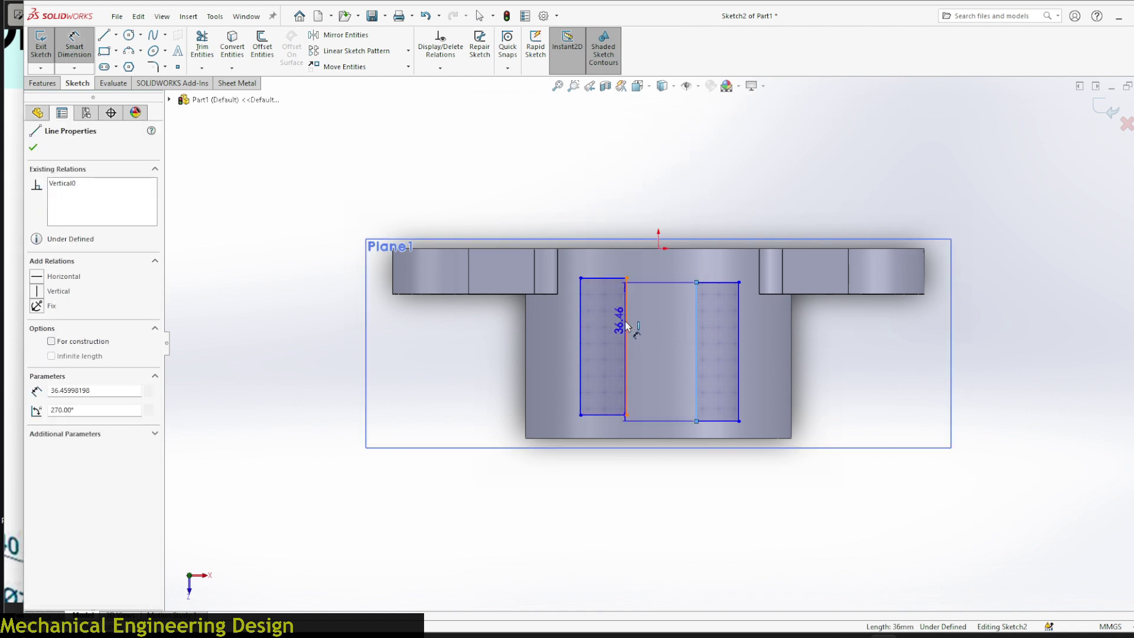
click(627, 329)
click(661, 180)
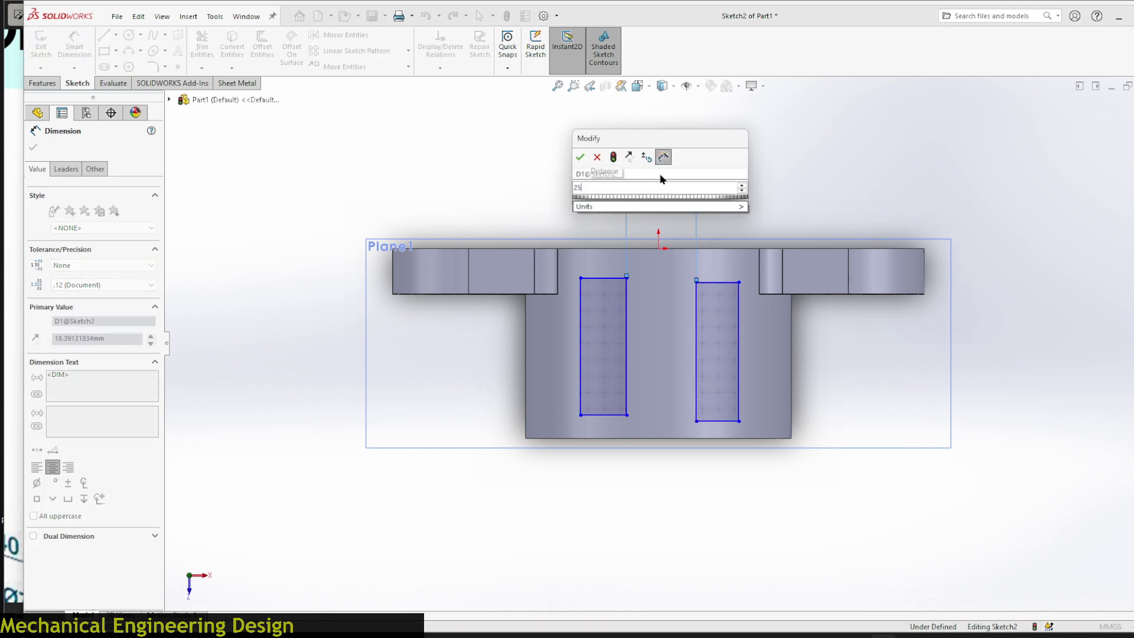
key(Return)
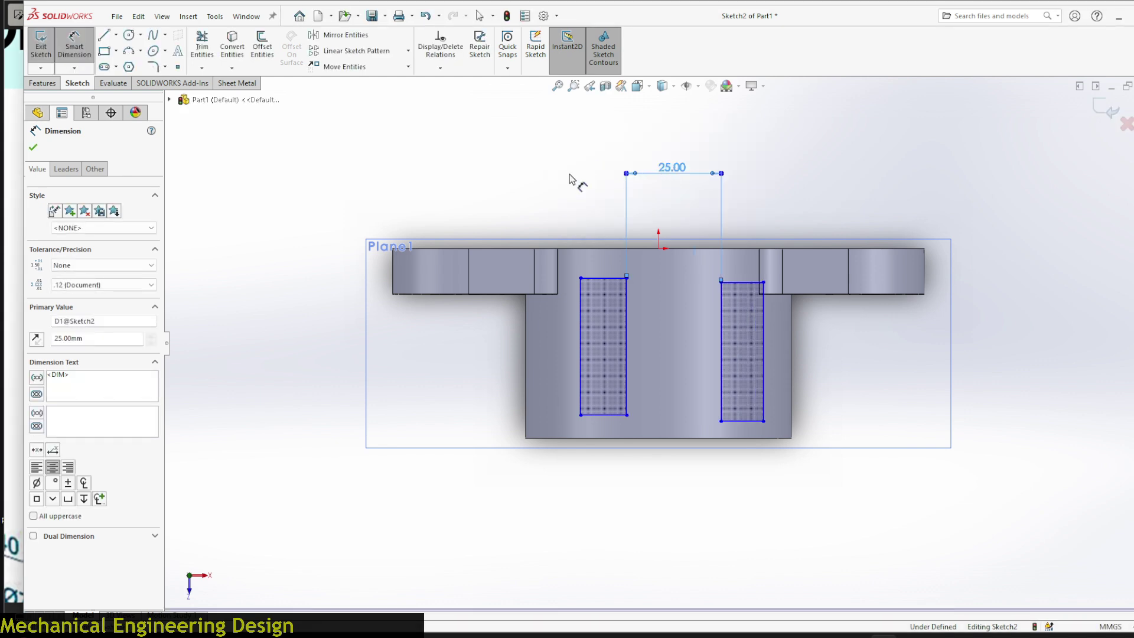
key(Escape)
scroll(743, 429, down, 4)
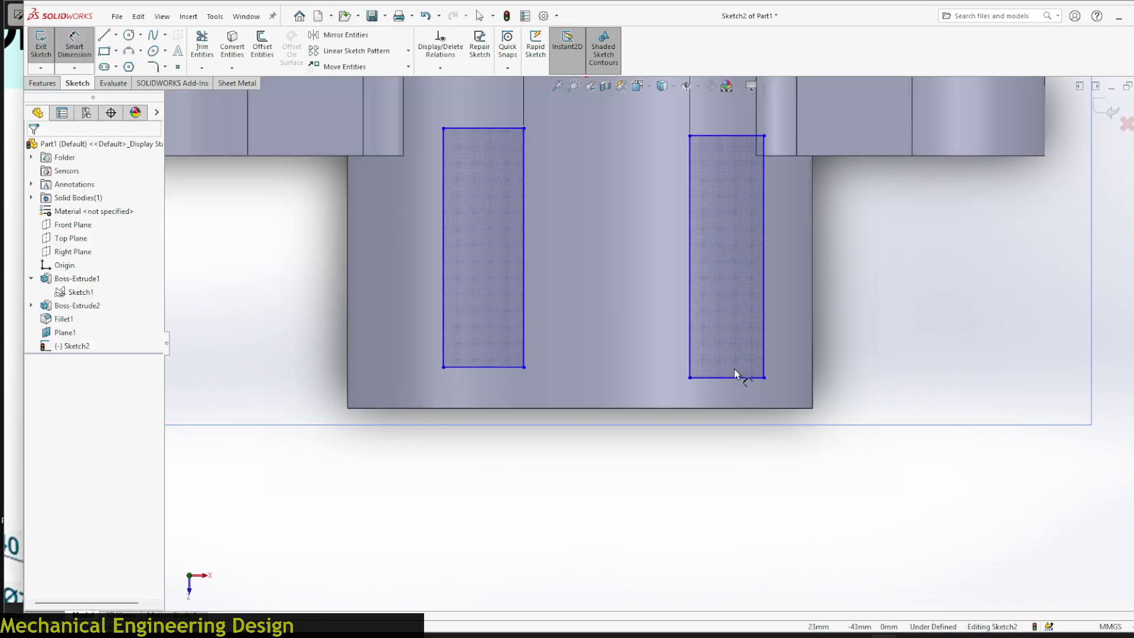
click(735, 381)
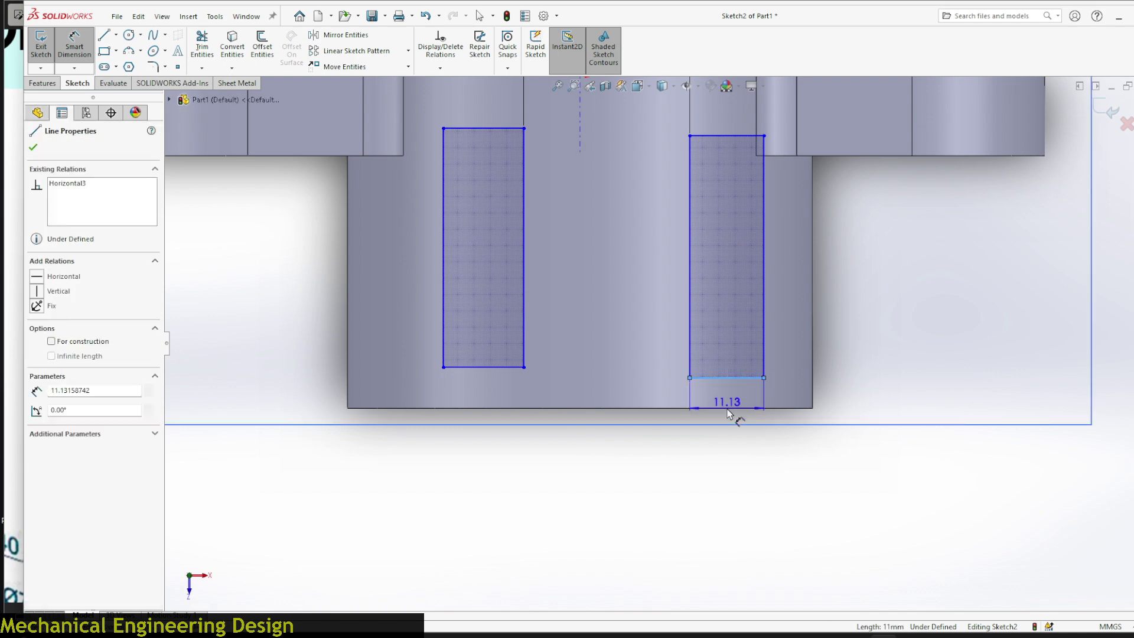
click(733, 405)
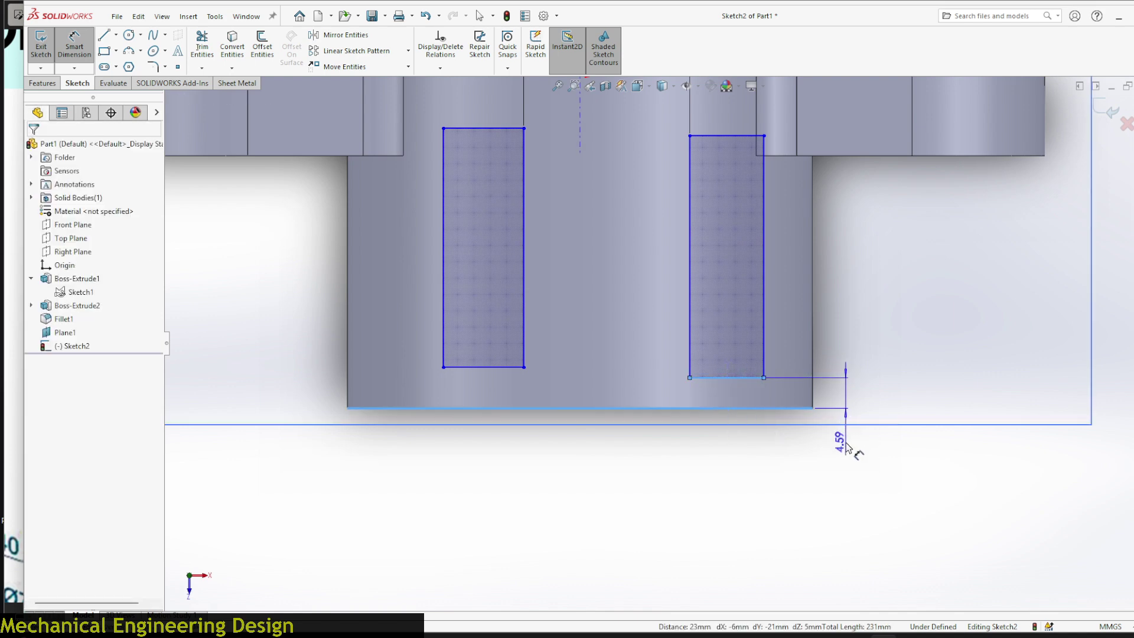
click(864, 398)
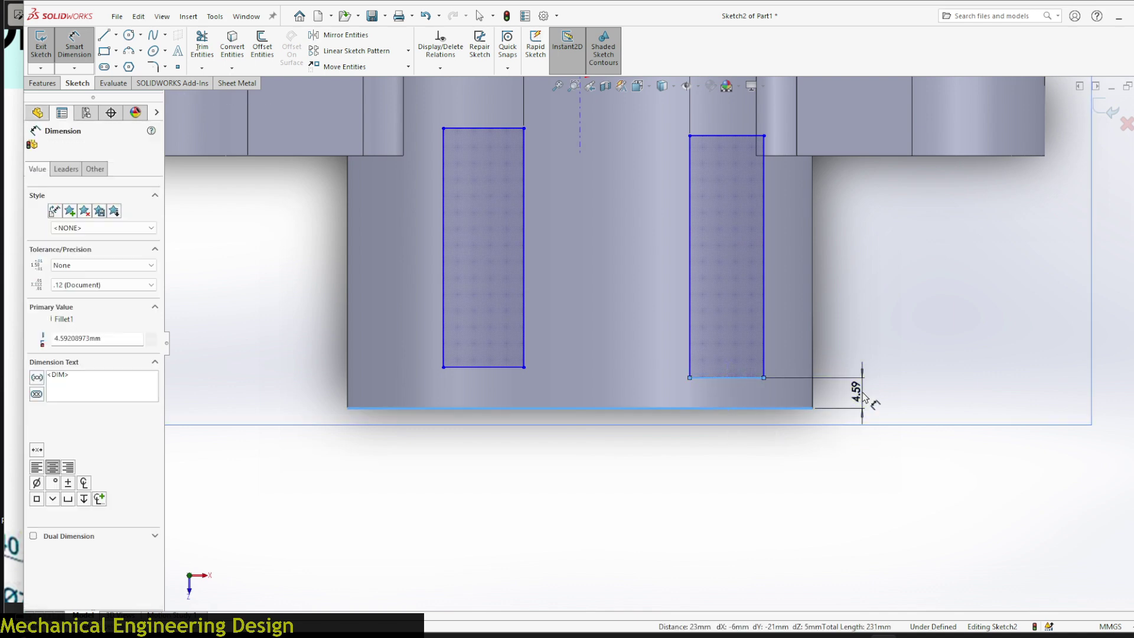
text(6)
key(Return)
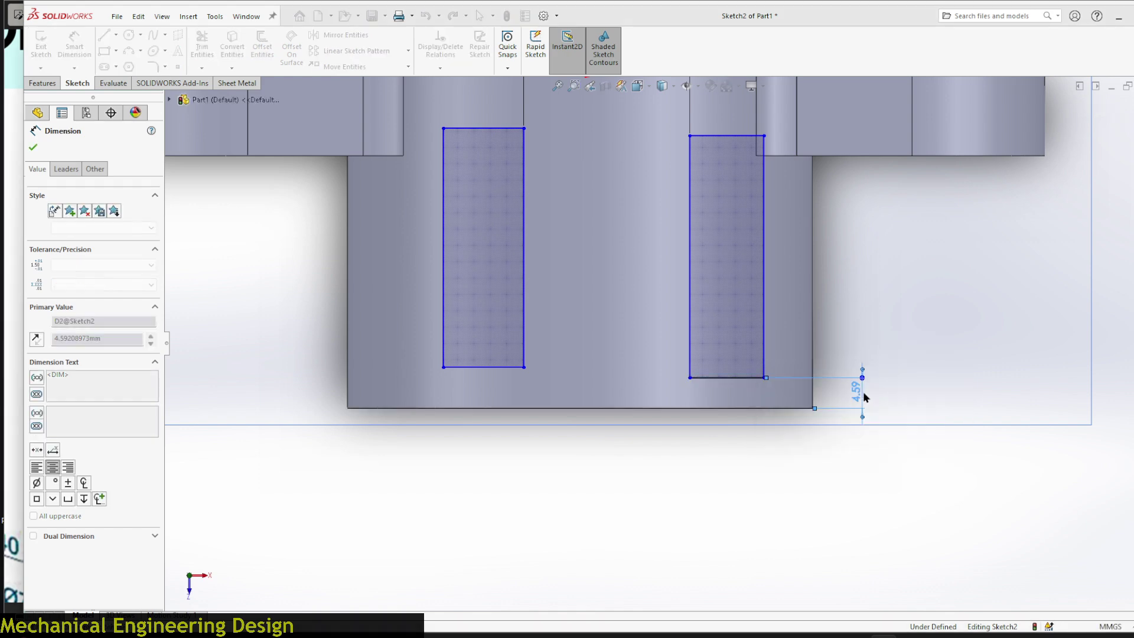
key(Escape)
- Give the right rectangle a width of 10 and a height of 30
key(f)
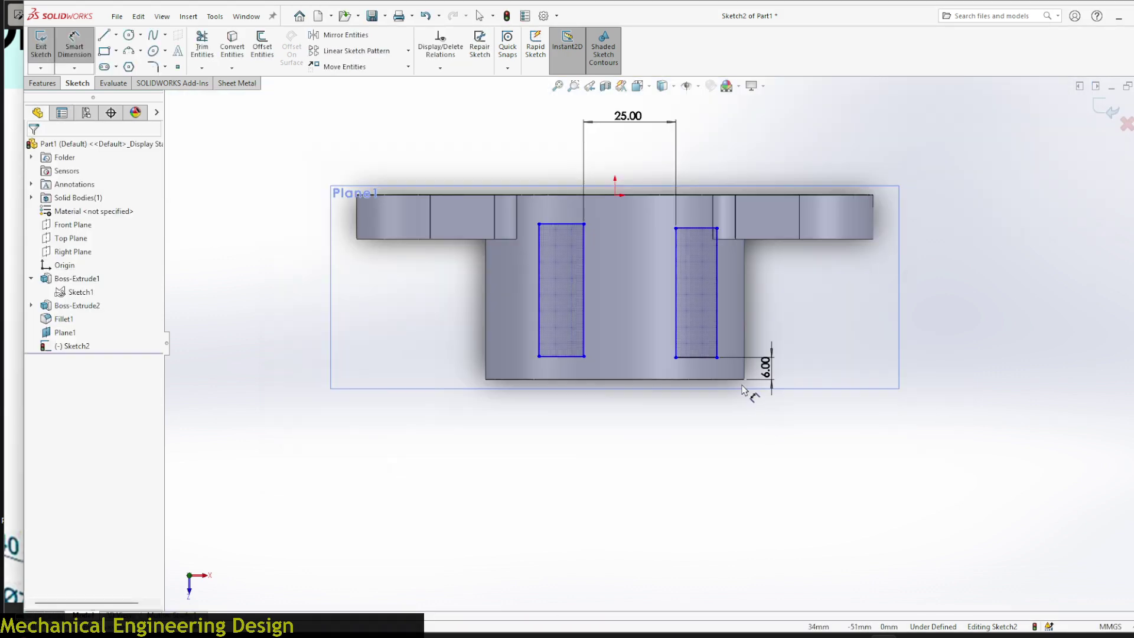
scroll(701, 368, up, 4)
click(695, 353)
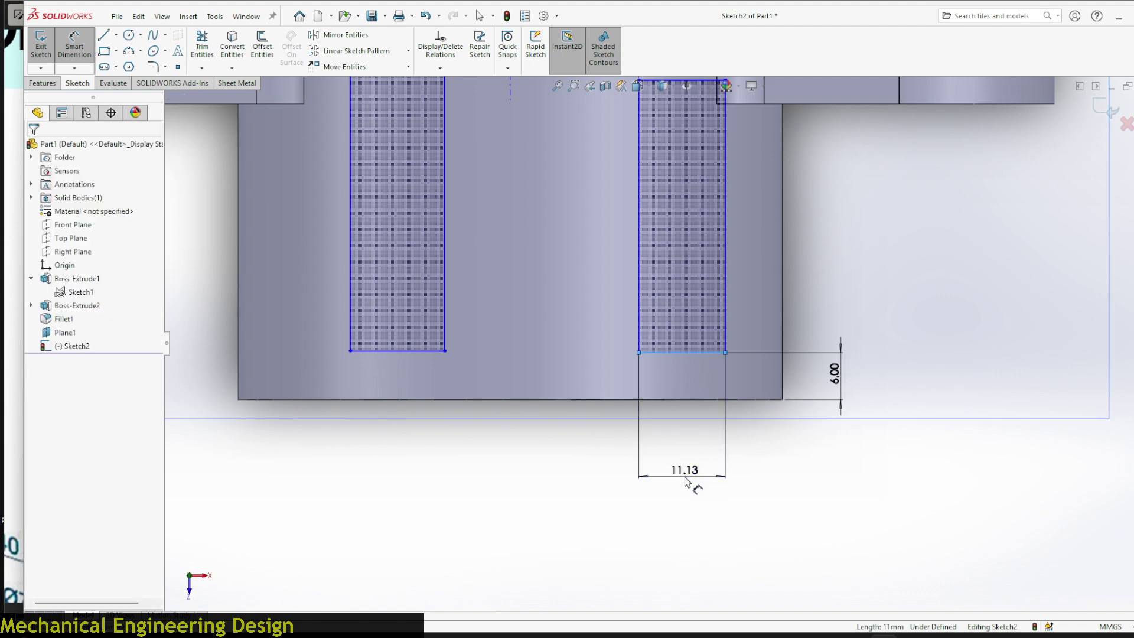
click(686, 477)
text(10)
key(Return)
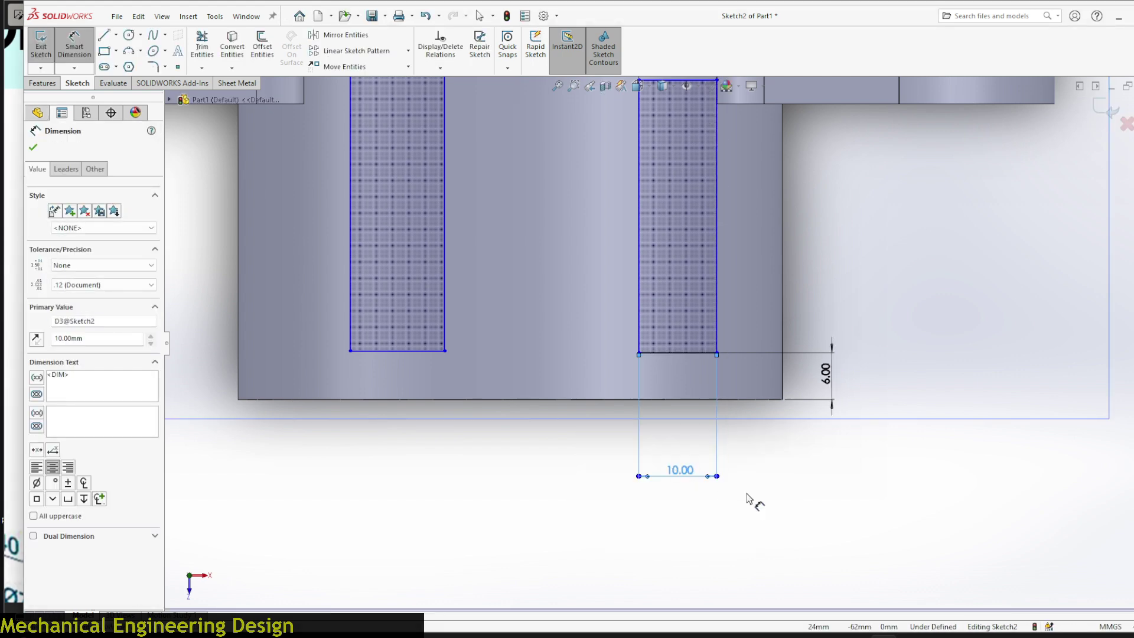
key(f)
key(Escape)
scroll(686, 277, up, 2)
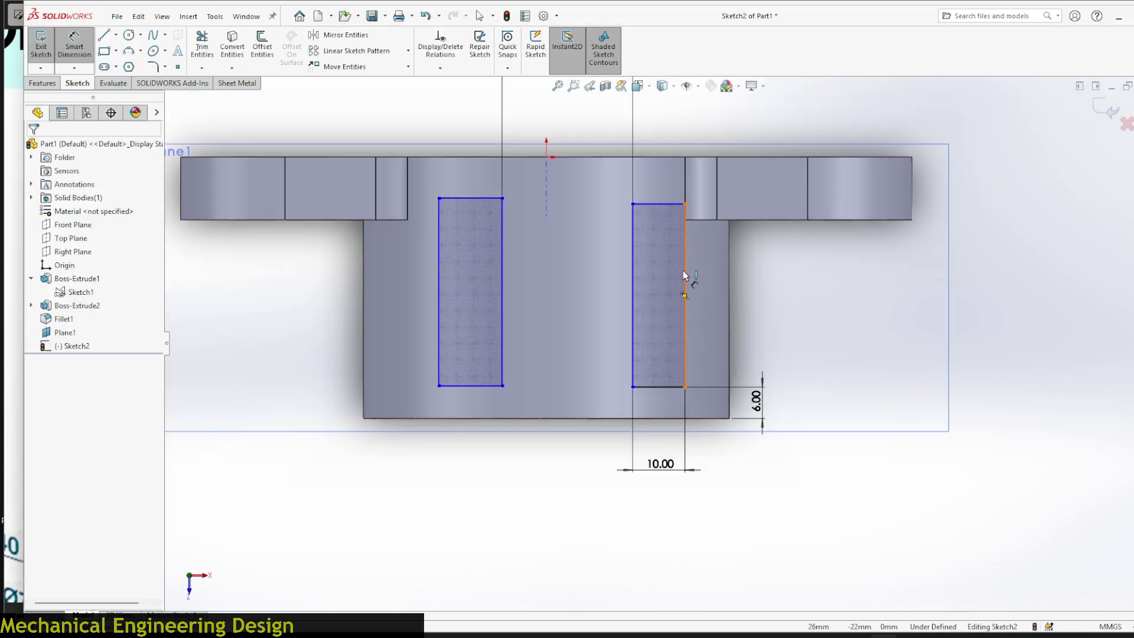
click(685, 275)
click(764, 300)
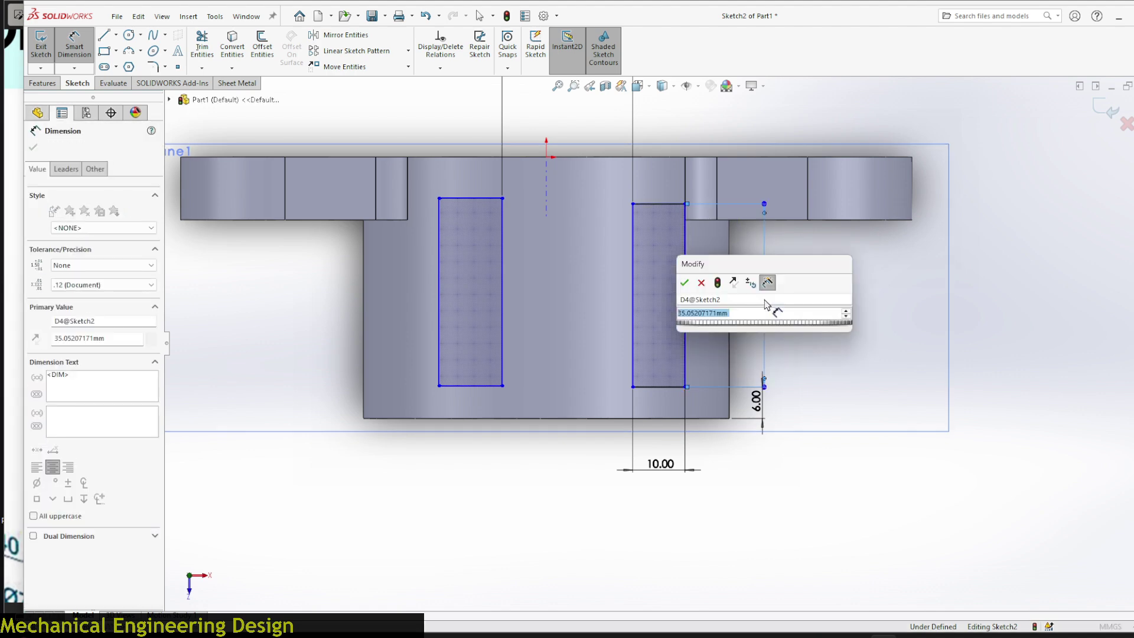
text(30)
key(Return)
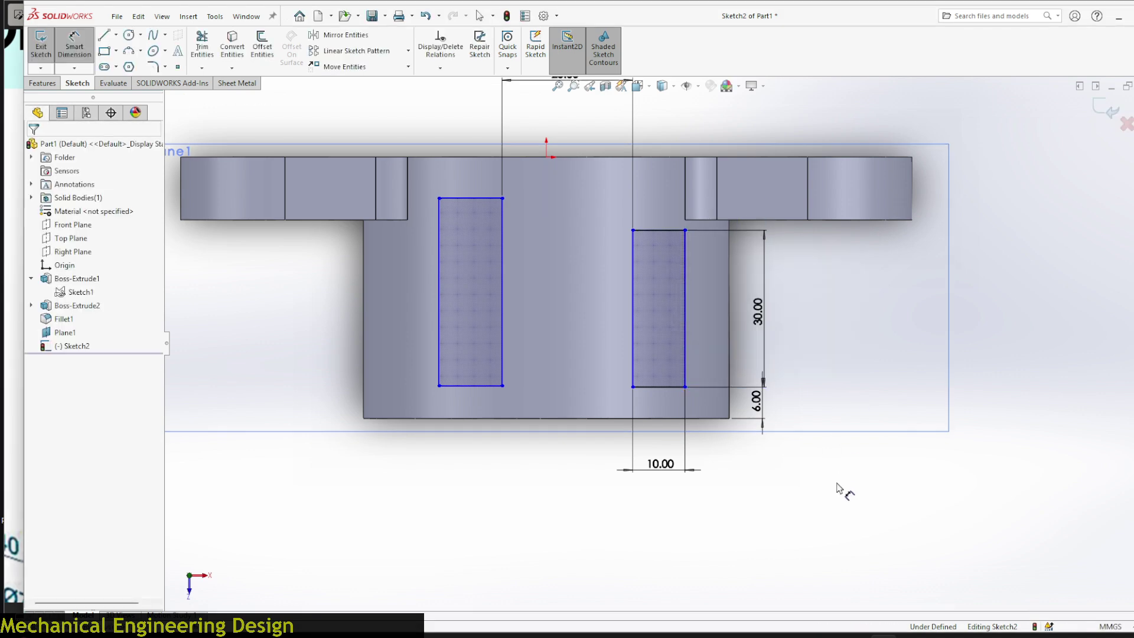
- Dimension the right rectangle's left edge 12.5 from the vertical centreline
scroll(664, 298, down, 3)
scroll(627, 227, up, 3)
right_drag(726, 190, 738, 173)
scroll(679, 294, down, 2)
click(654, 387)
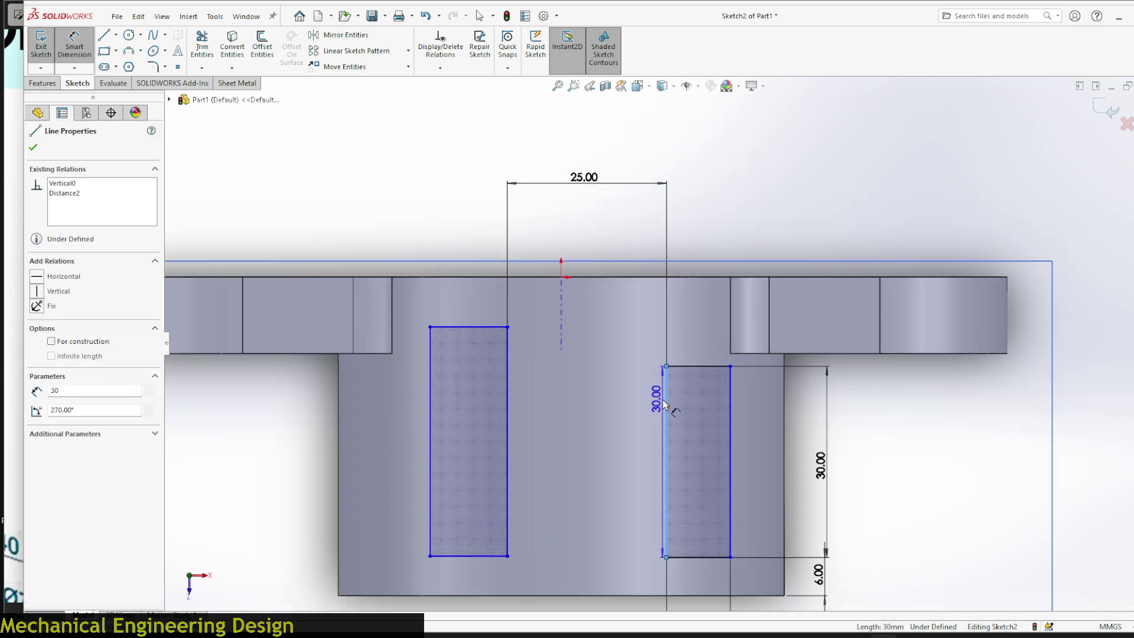
click(560, 269)
click(617, 243)
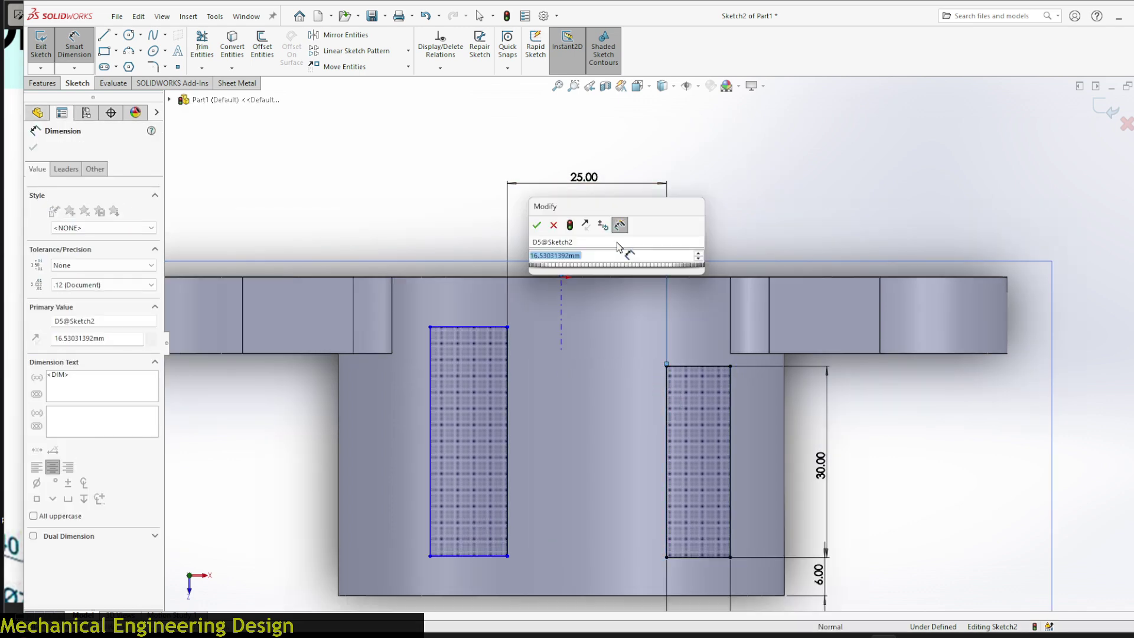
text(12.5)
key(Return)
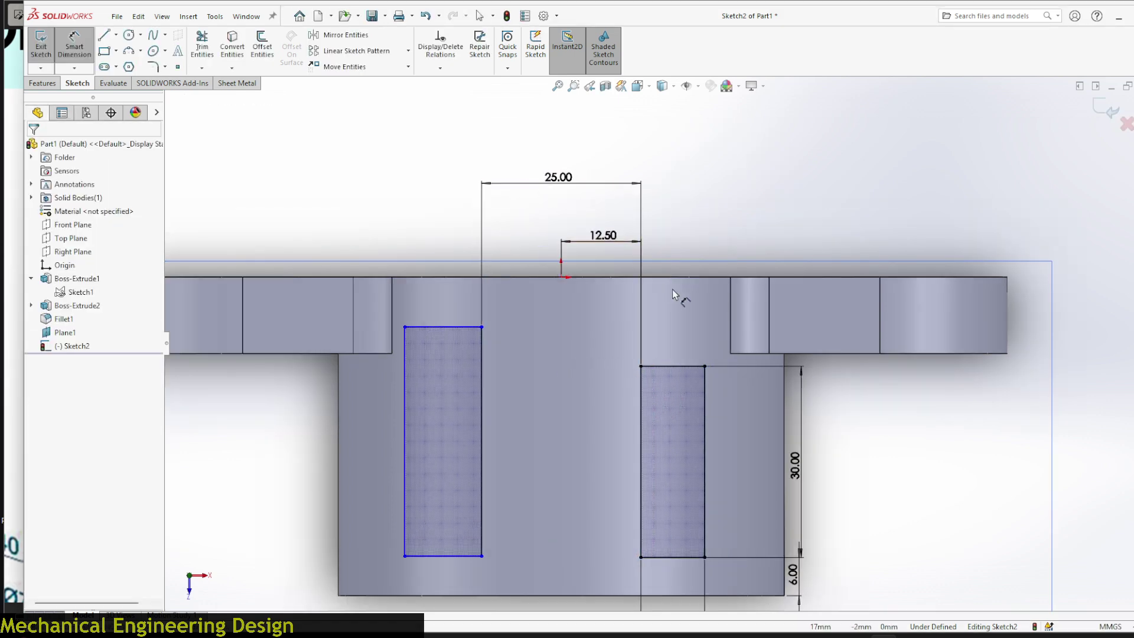
scroll(675, 294, up, 2)
scroll(712, 390, up, 1)
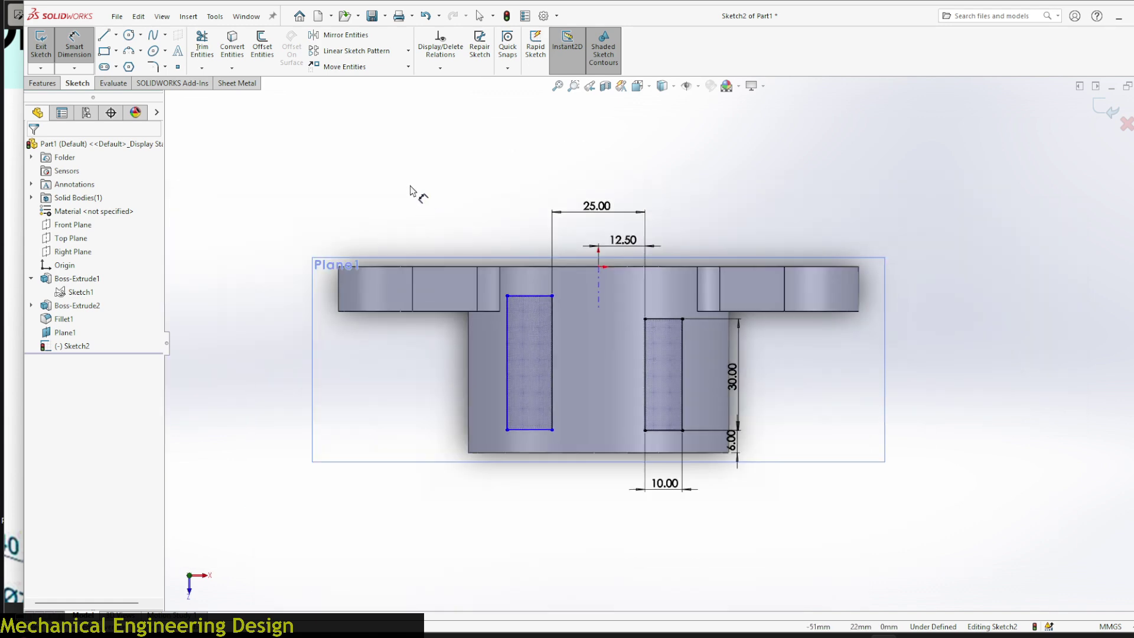
key(Escape)
- Make the two rectangles' bottom edges equal in length and collinear
scroll(549, 451, down, 1)
key(XF86AudioLowerVolume)
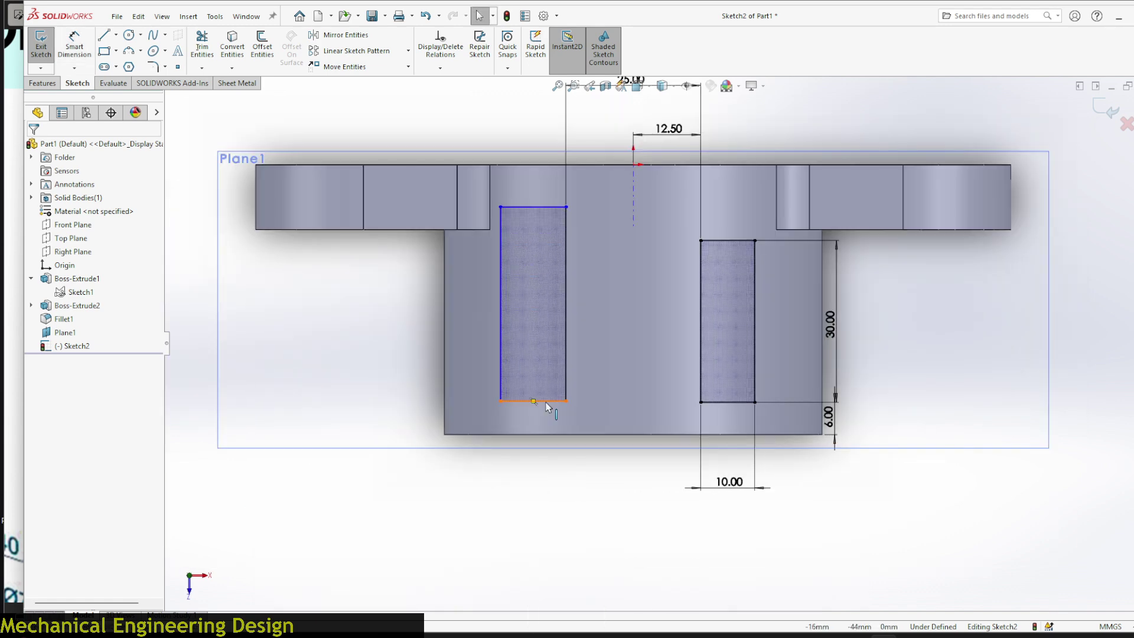
click(545, 403)
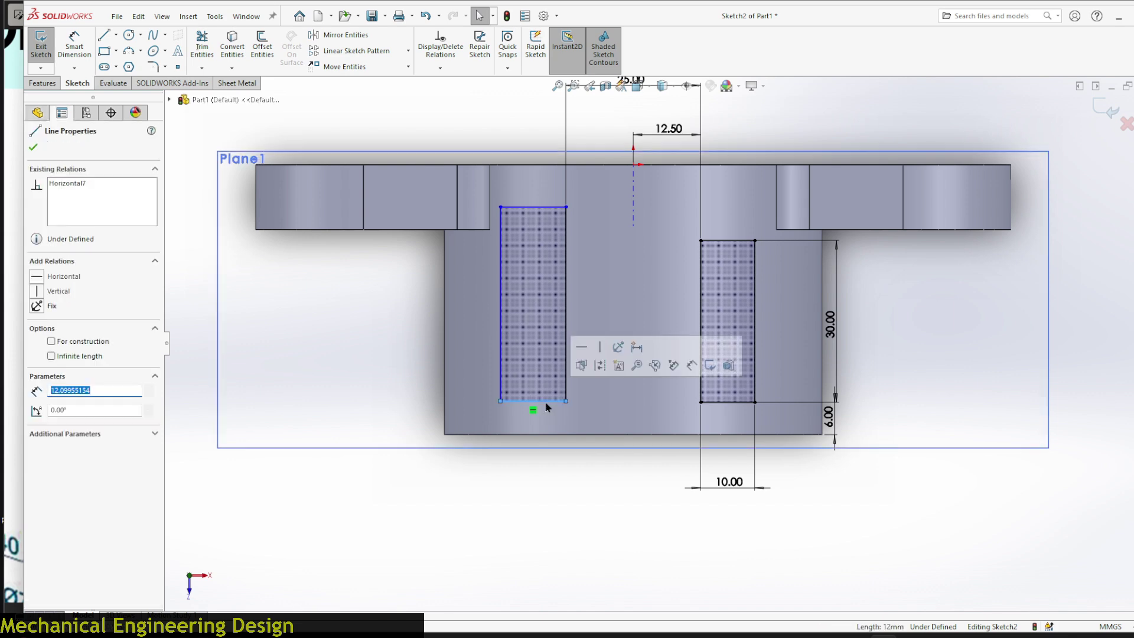
ctrl+click(714, 403)
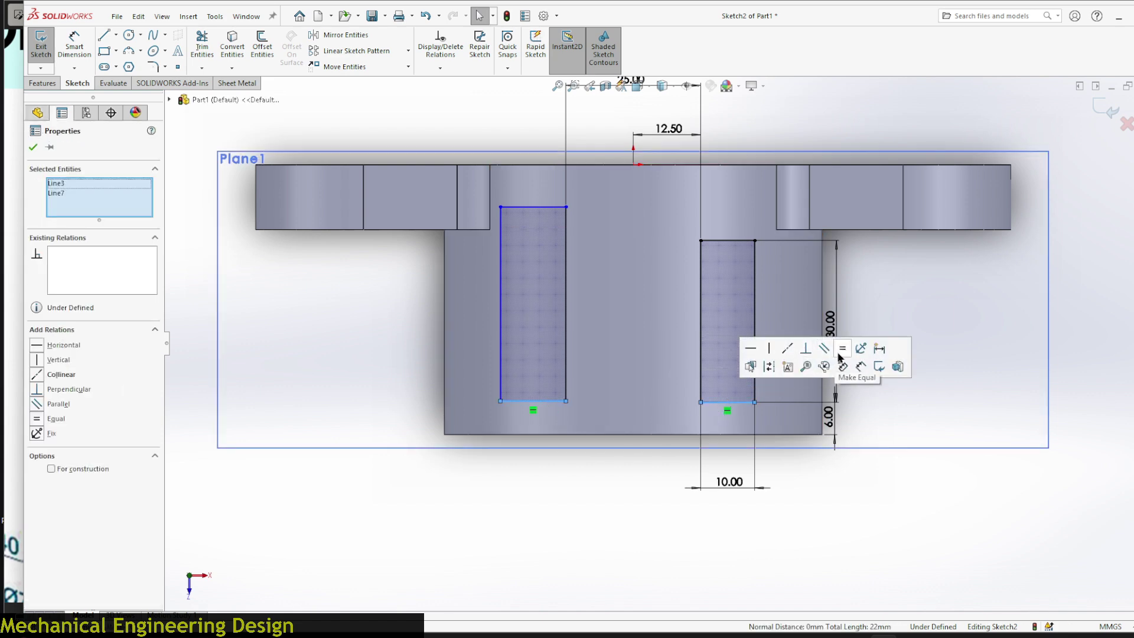
click(842, 353)
click(589, 518)
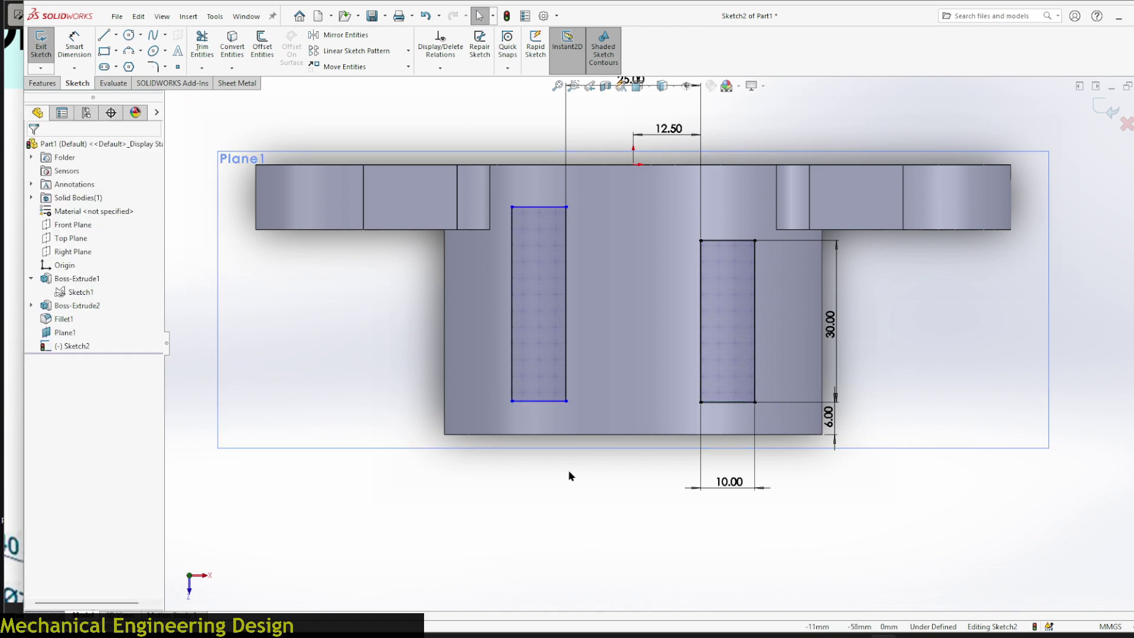
click(549, 402)
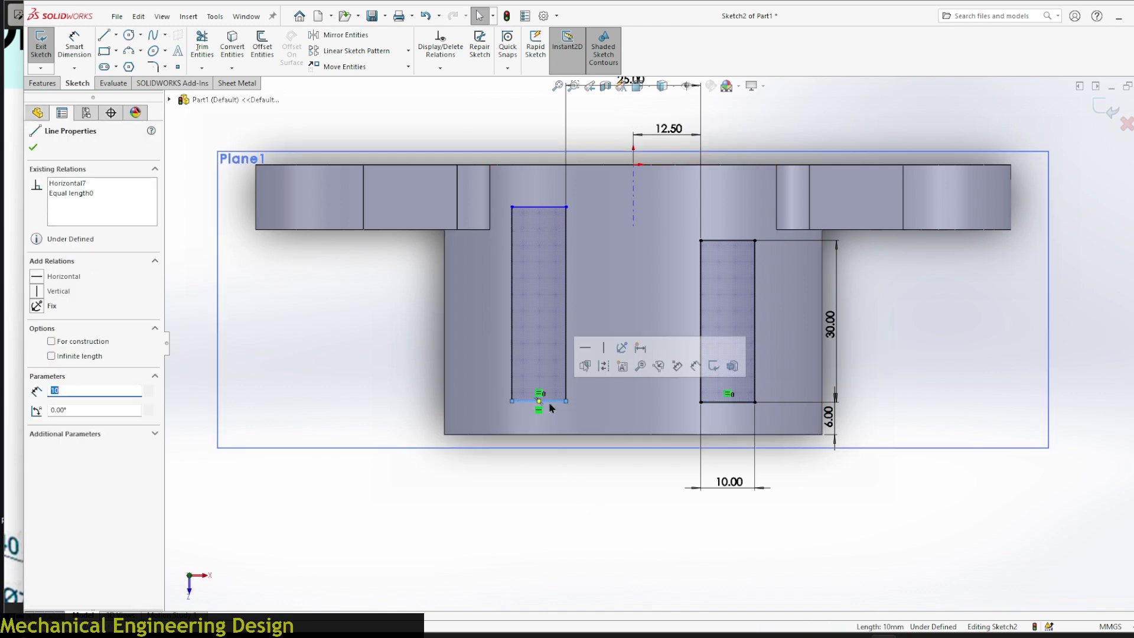
ctrl+click(734, 401)
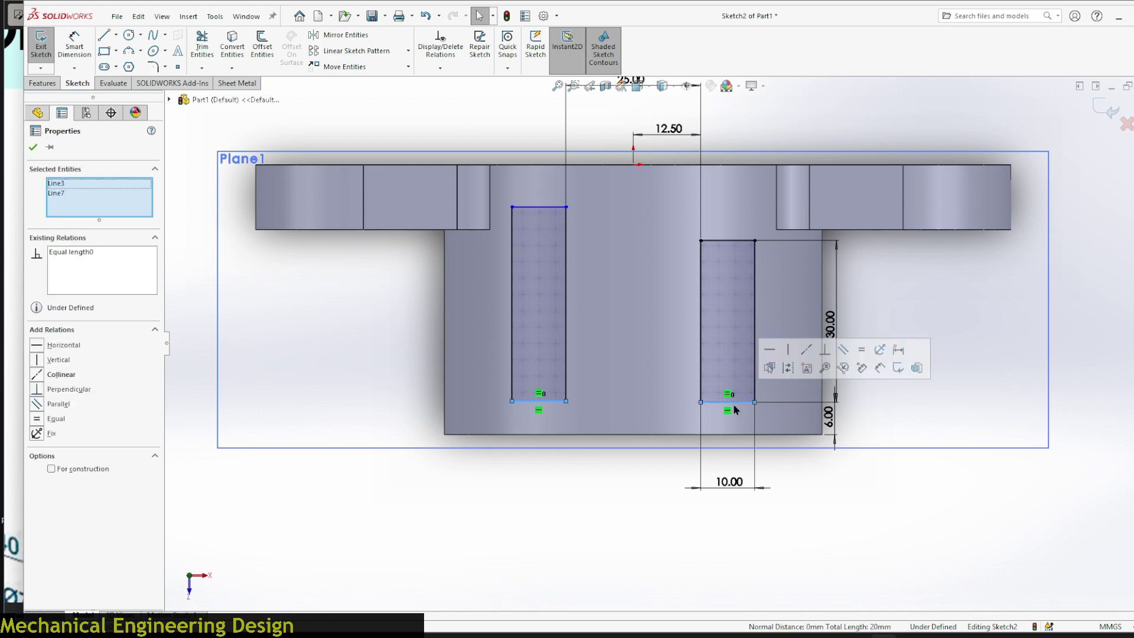
click(806, 350)
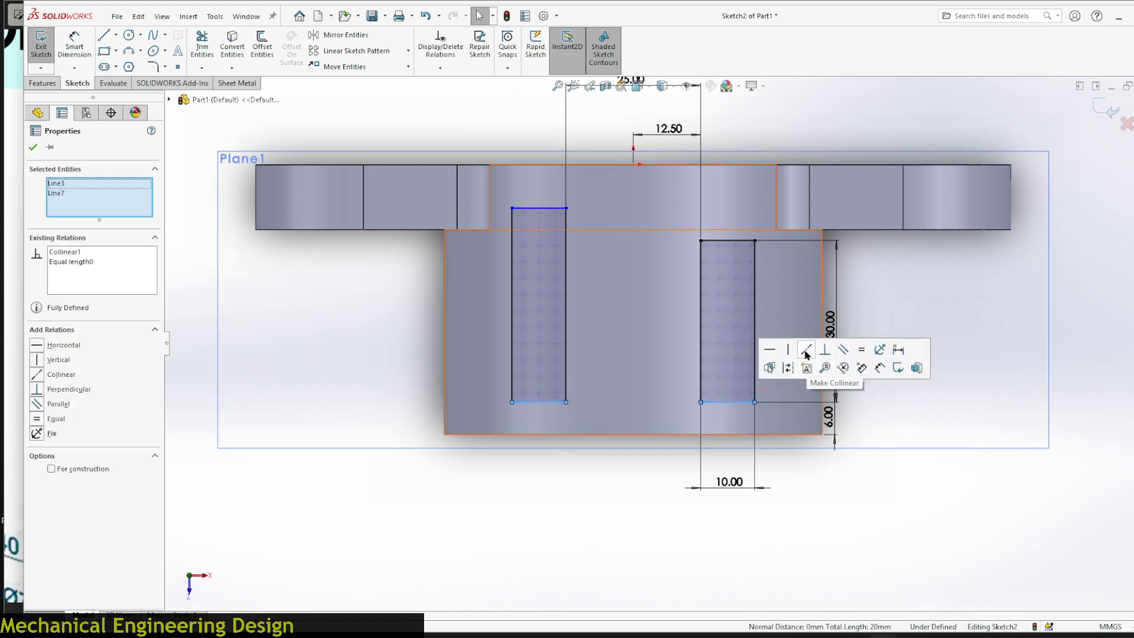
click(582, 513)
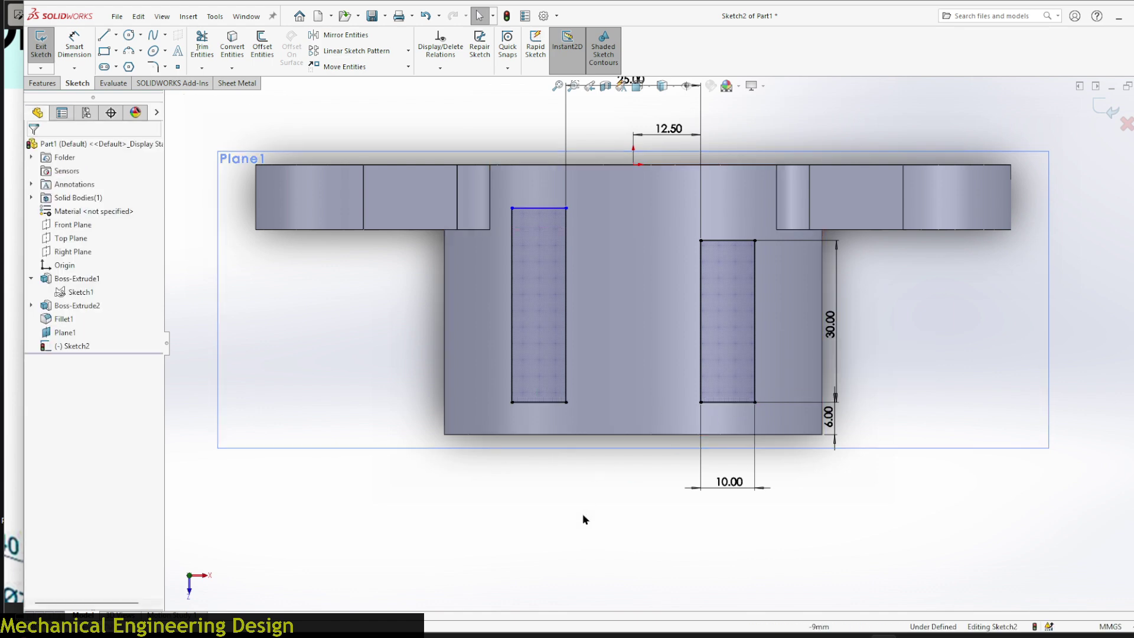
- Make the rectangles' two inner vertical edges equal, fully defining Sketch2
click(700, 293)
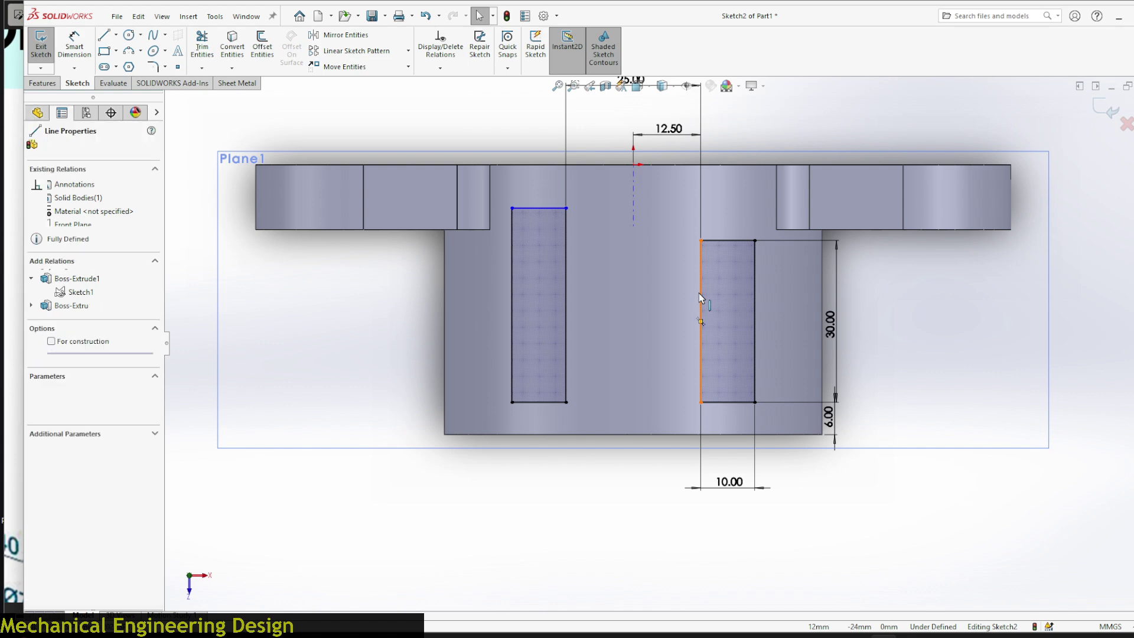
ctrl+click(568, 291)
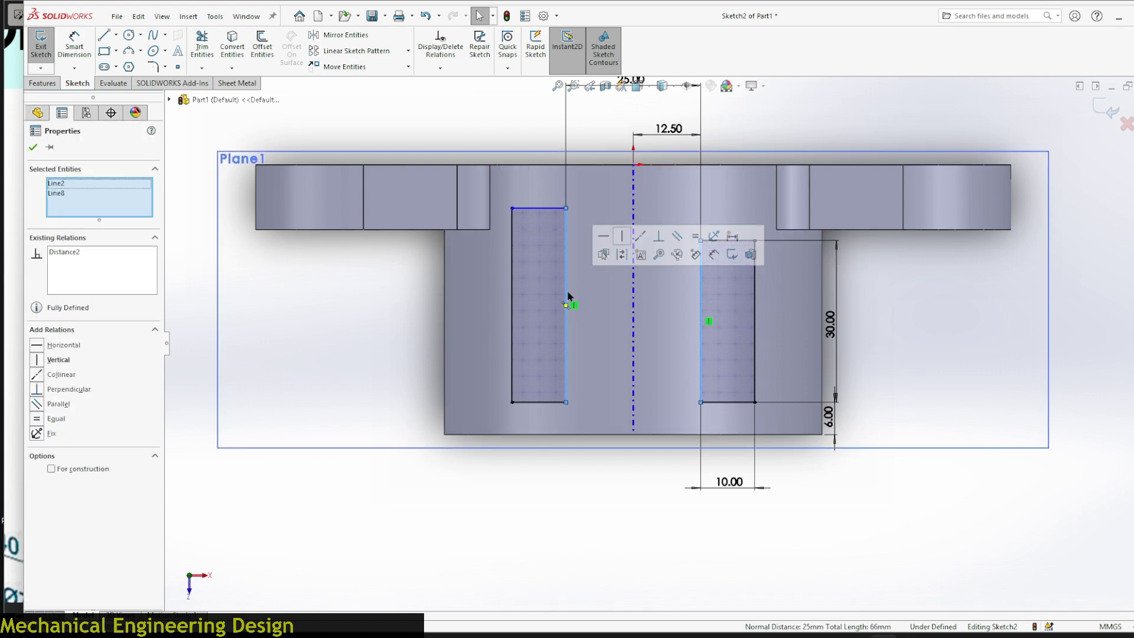
click(694, 244)
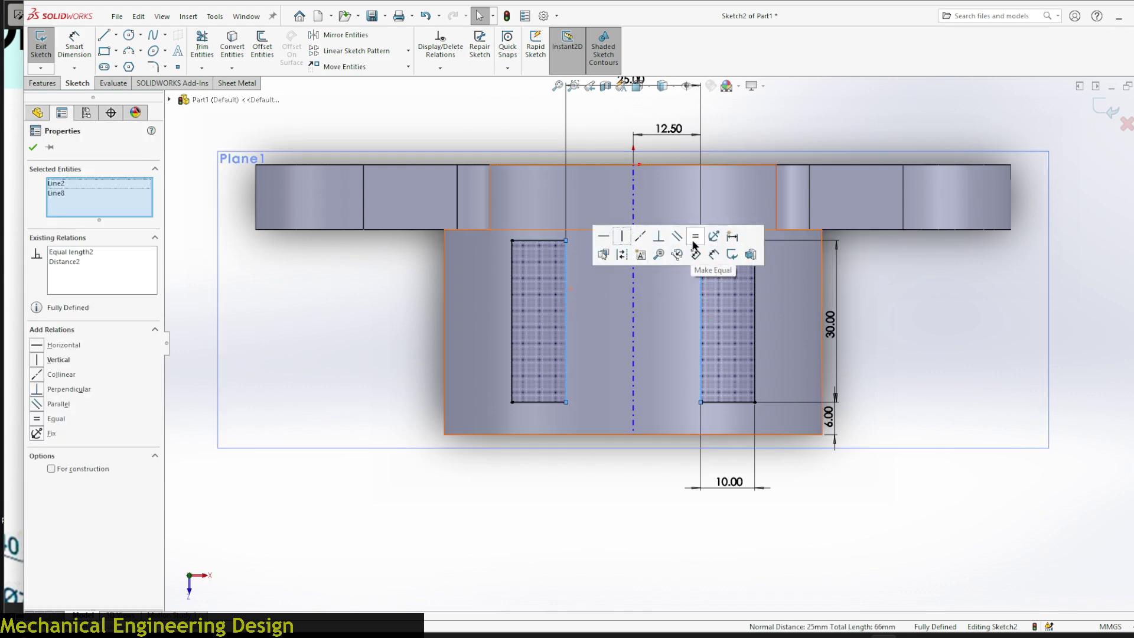
click(357, 352)
scroll(562, 482, up, 3)
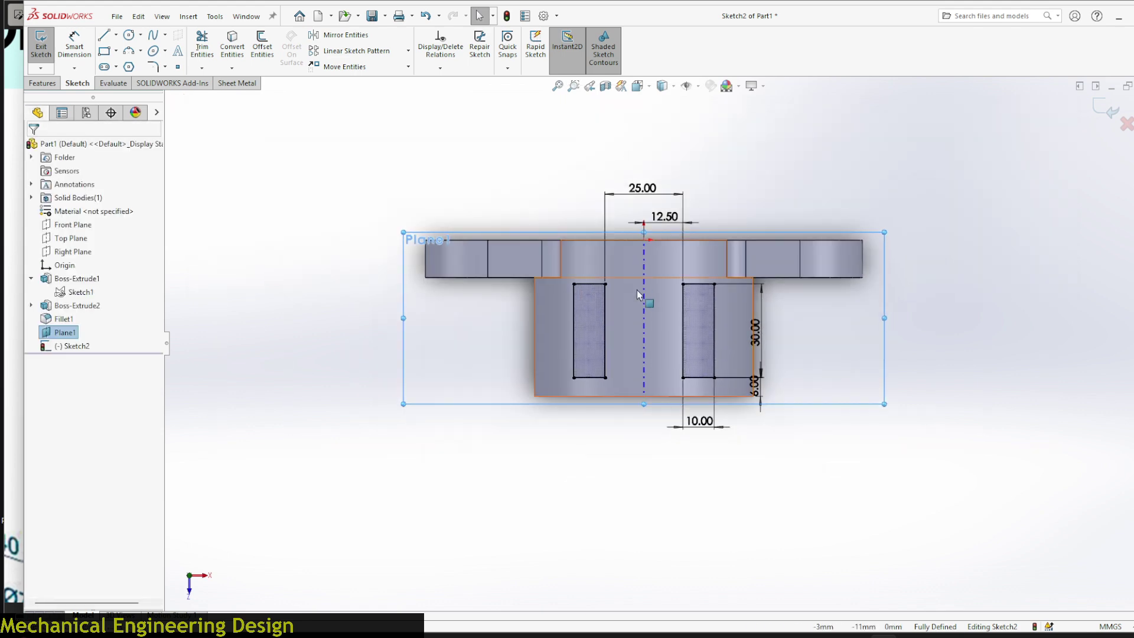
scroll(635, 287, down, 1)
- Hide Plane1 from the view
click(499, 172)
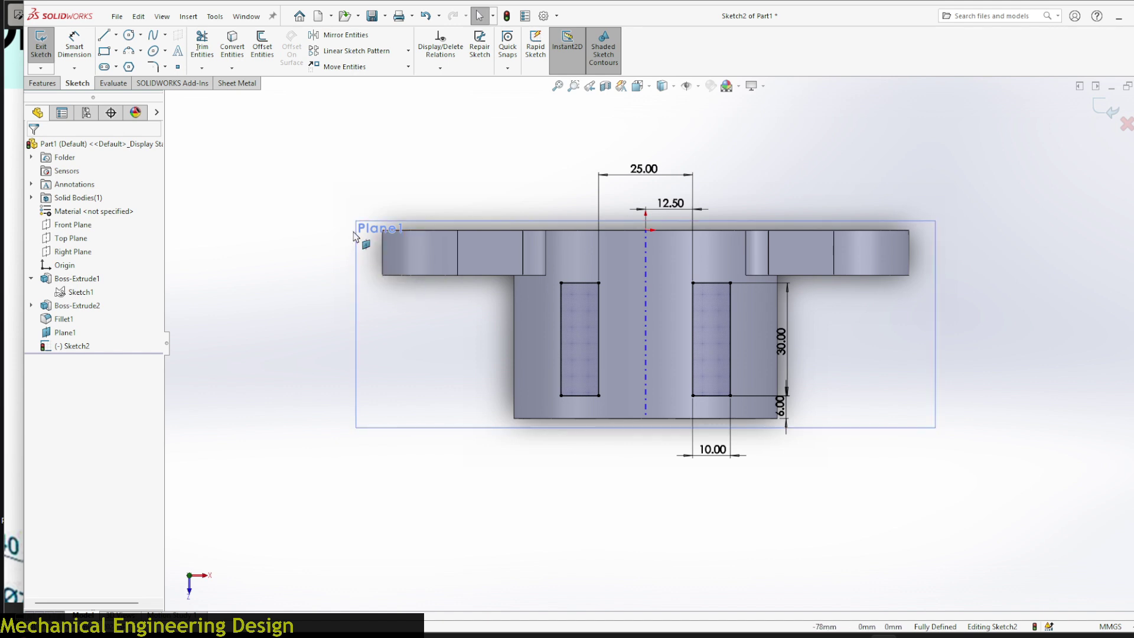
click(64, 333)
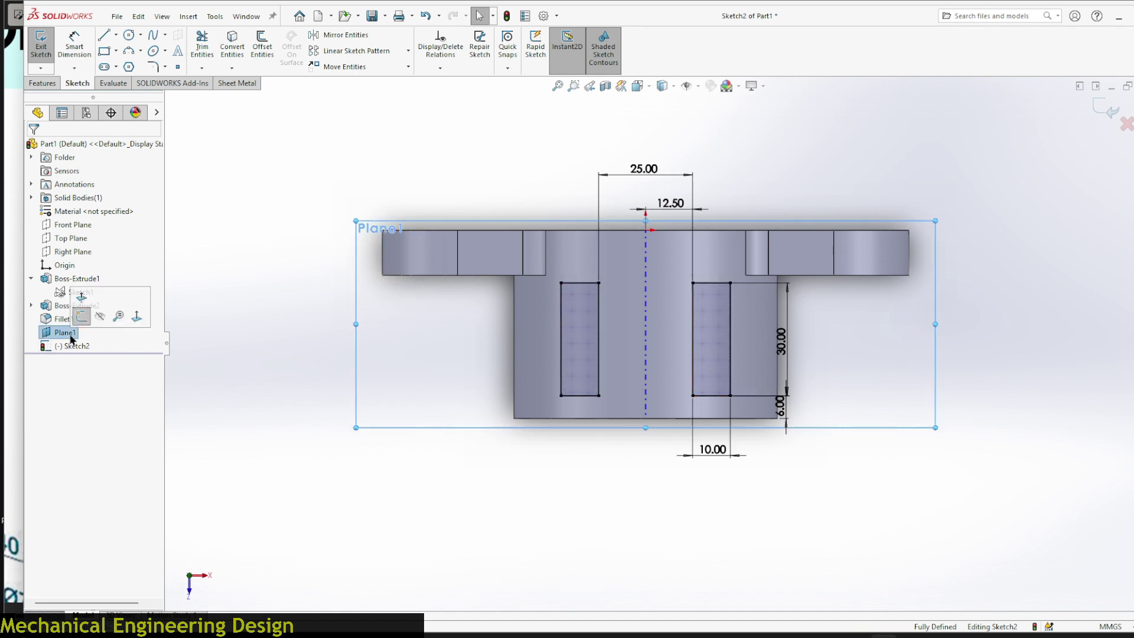
click(104, 322)
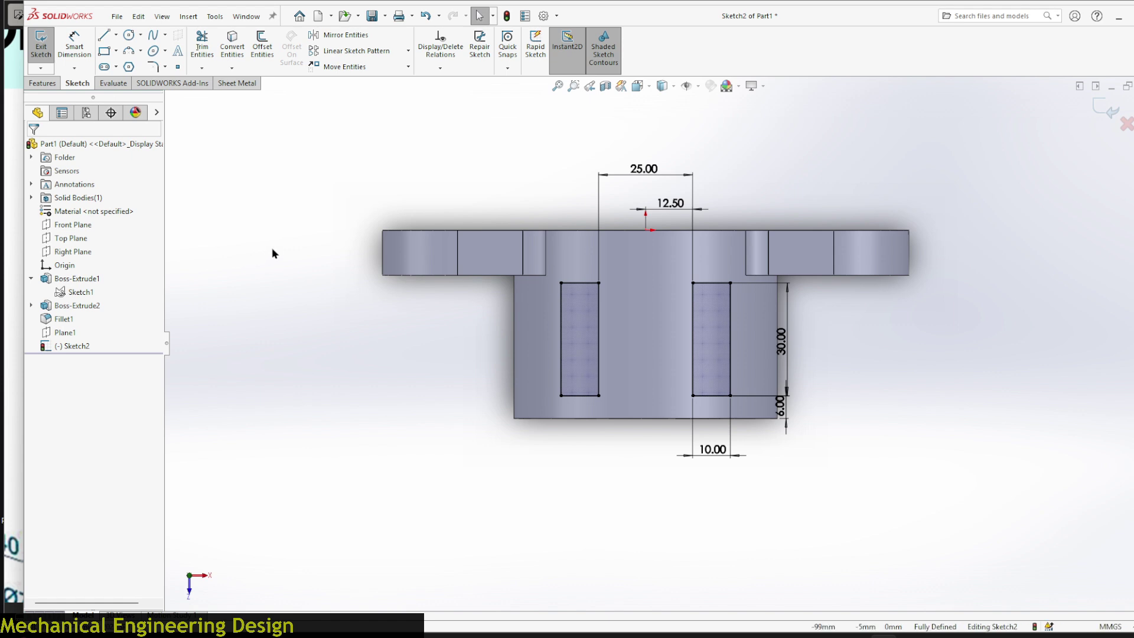
- Extrude both rectangles in reverse direction, Up To Next, forming two lugs on the hub
click(43, 83)
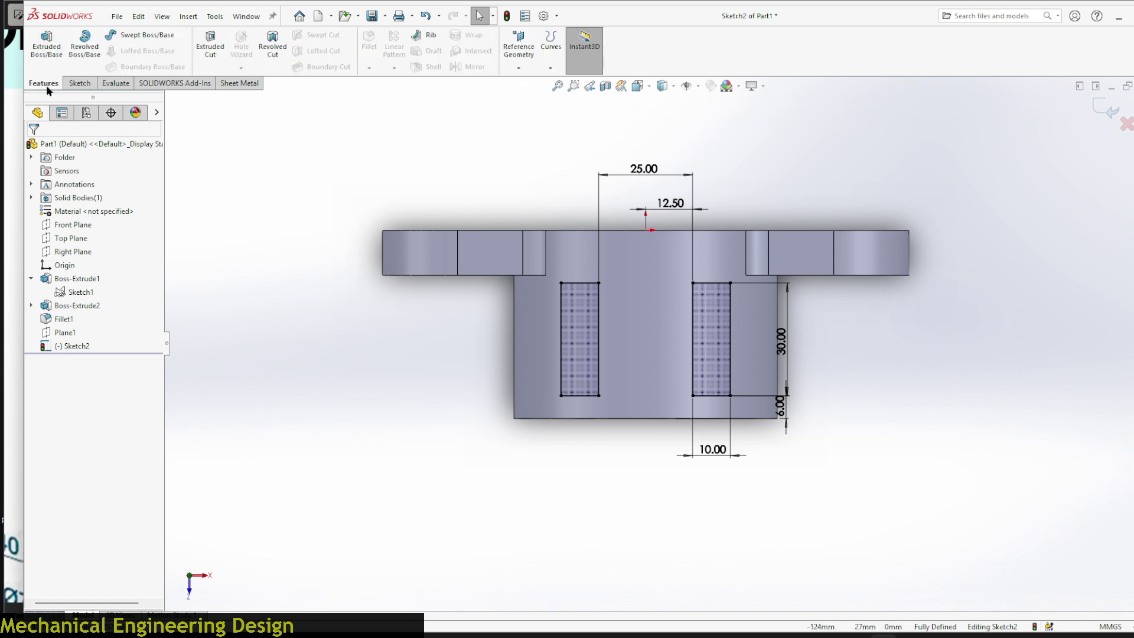
click(51, 47)
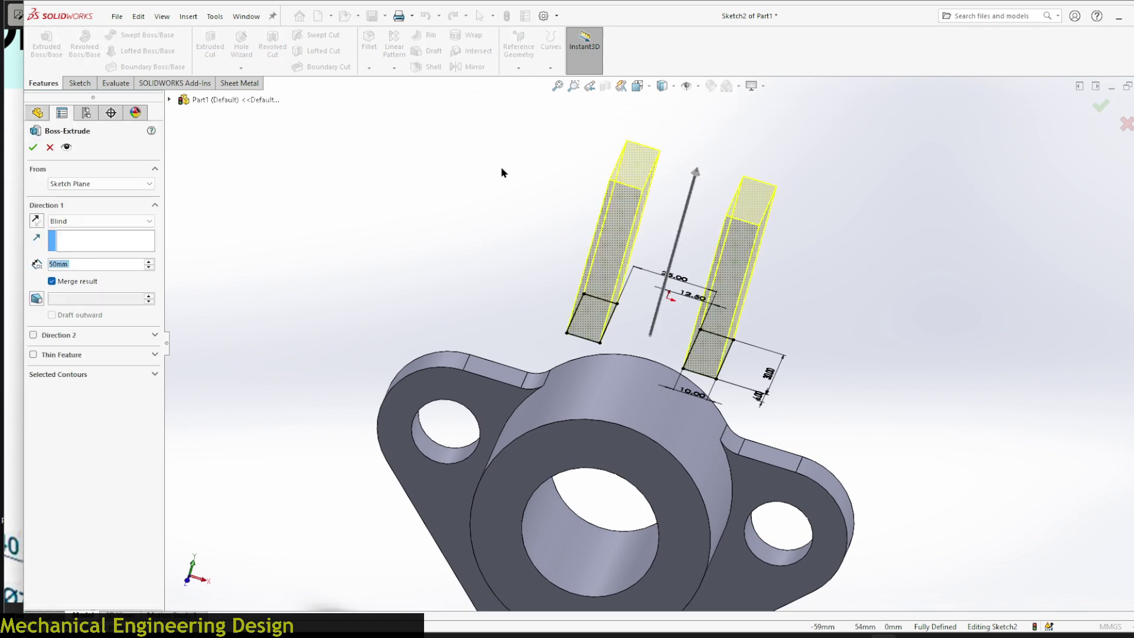
click(36, 220)
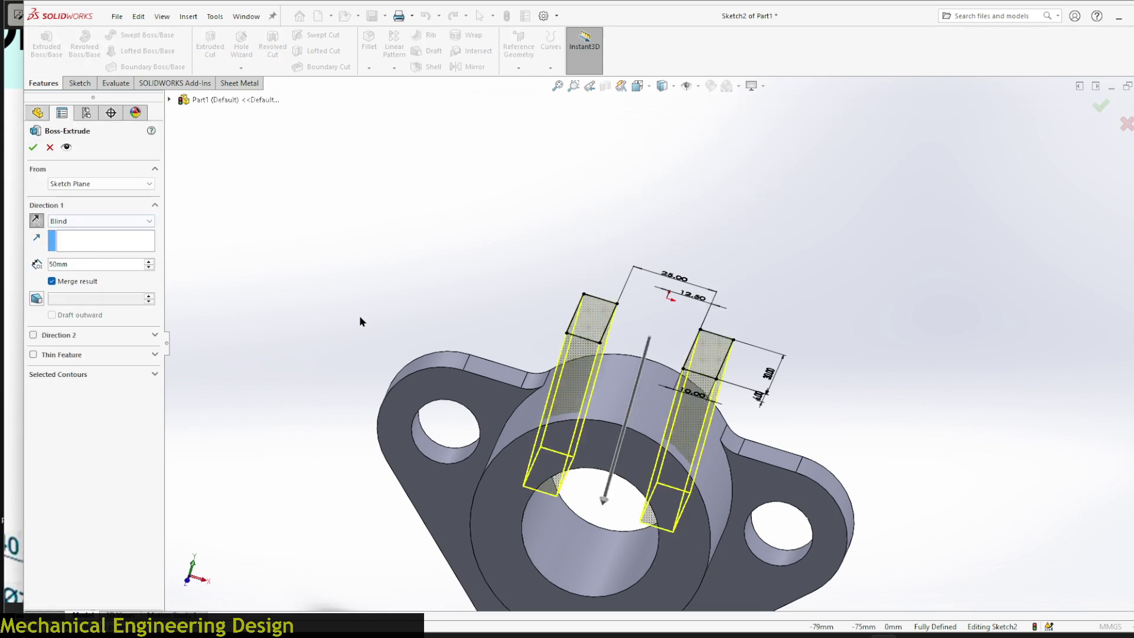
click(93, 222)
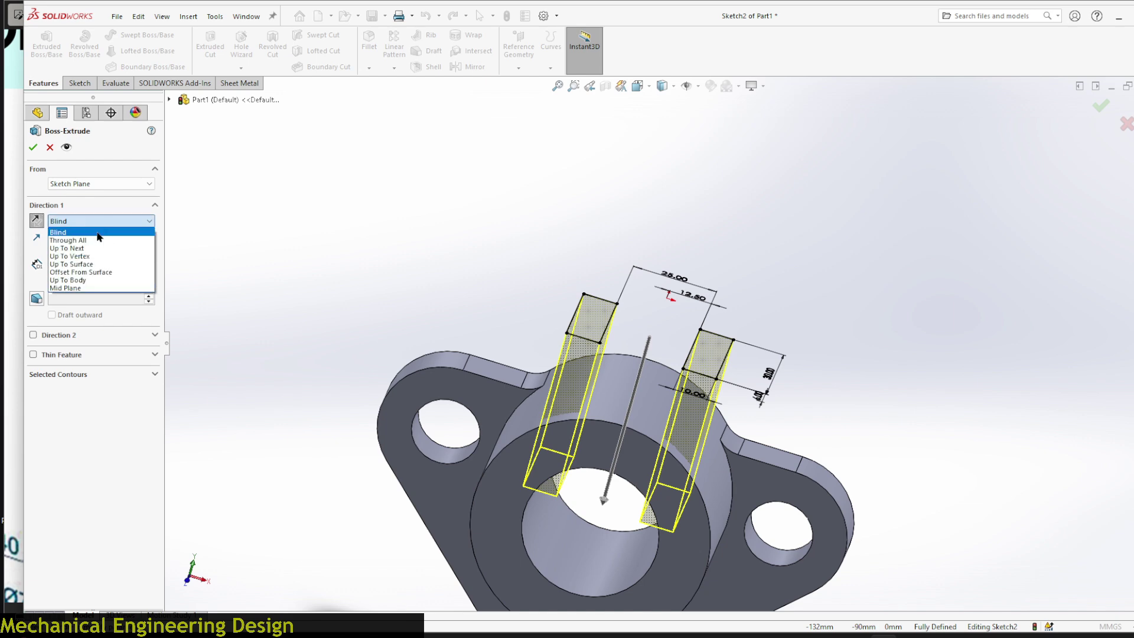
click(97, 248)
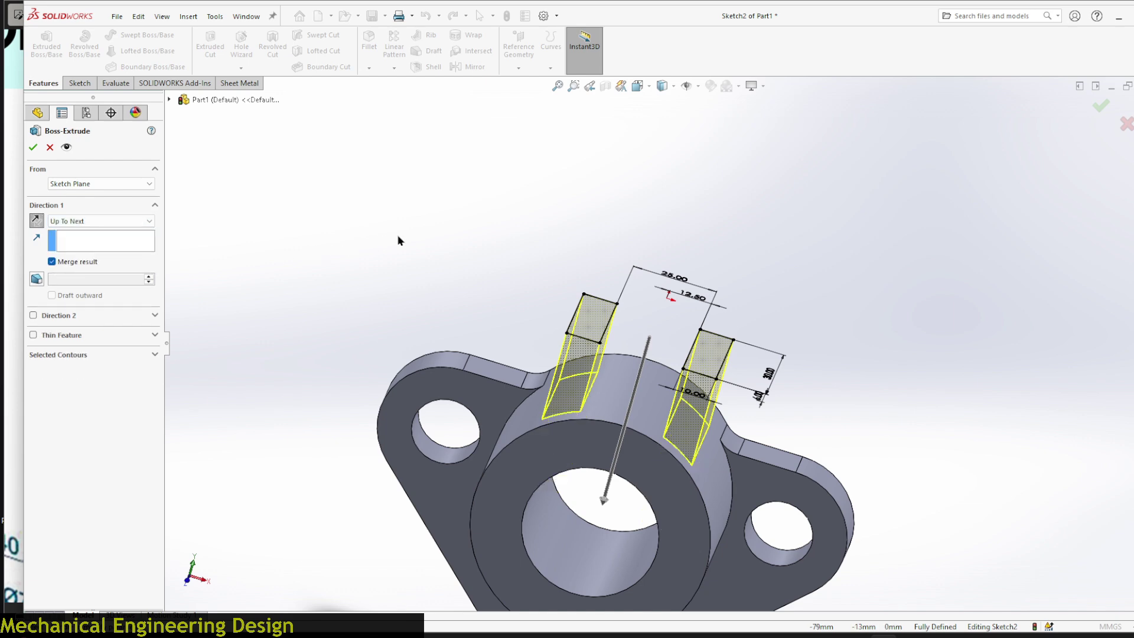
mouse_move(398, 240)
middle_down()
mouse_move(370, 154)
mouse_move(397, 130)
mouse_move(413, 172)
mouse_move(367, 198)
middle_up()
click(33, 148)
middle_drag(359, 199, 385, 237)
key(ctrl+7)
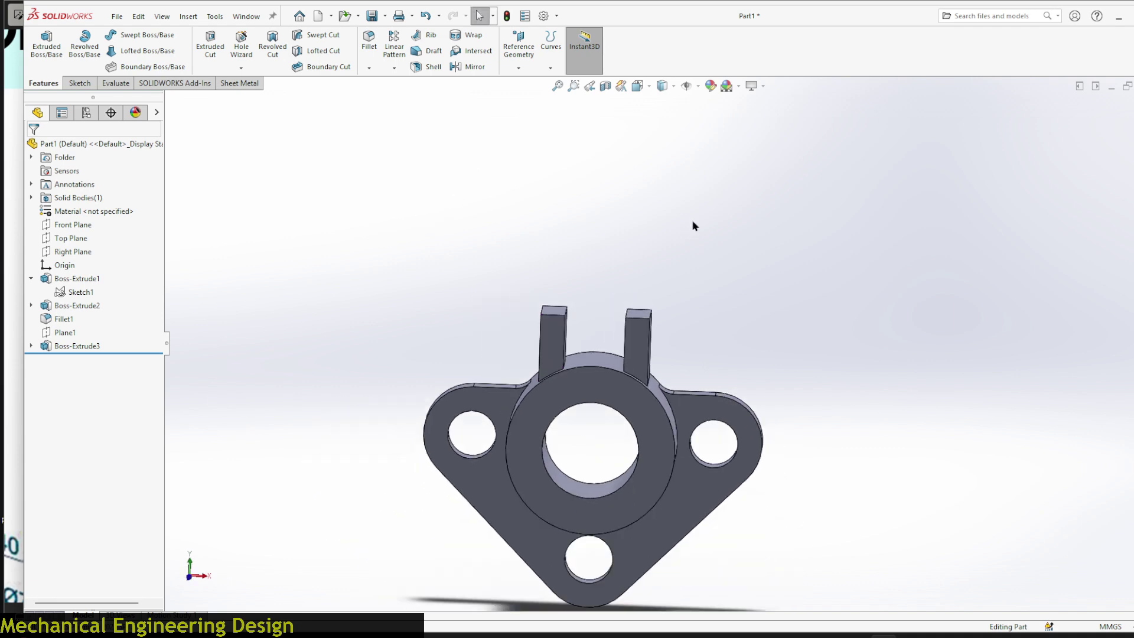
click(12, 292)
scroll(12, 292, down, 2)
drag(234, 338, 223, 258)
scroll(223, 258, up, 2)
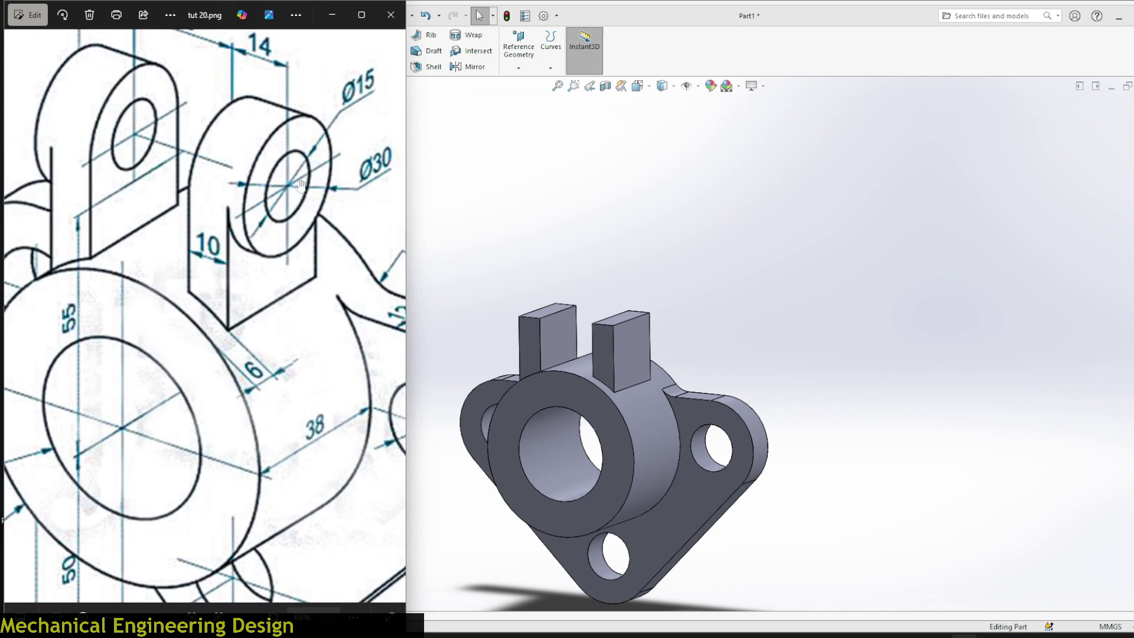
scroll(318, 353, down, 3)
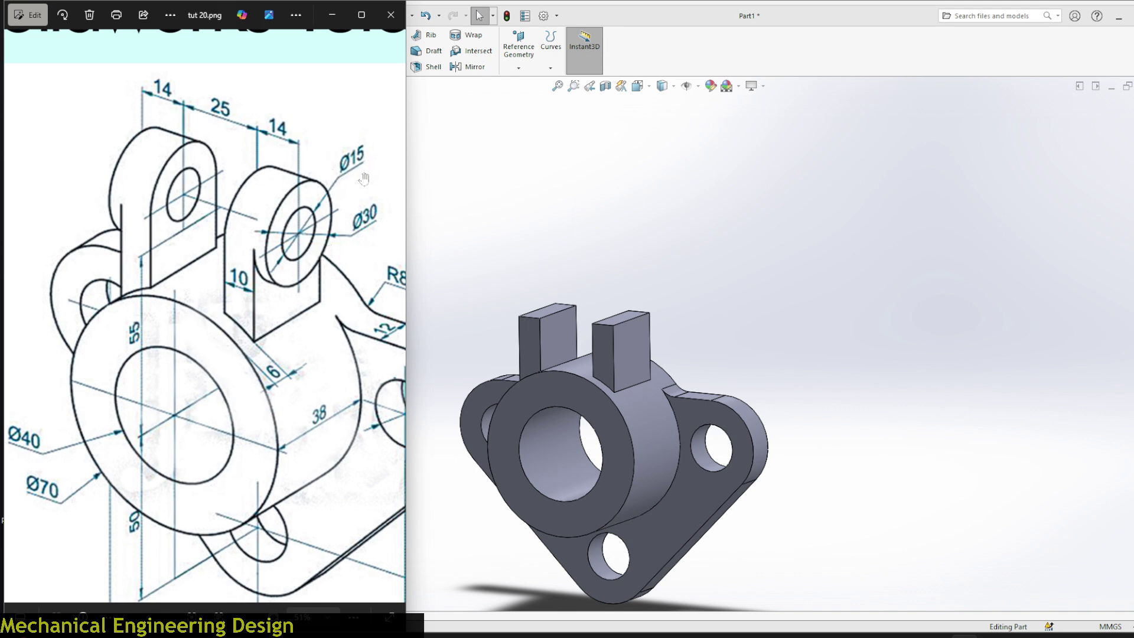
- On the lug's front face, sketch a radius 15 circle centred on its top edge
click(530, 202)
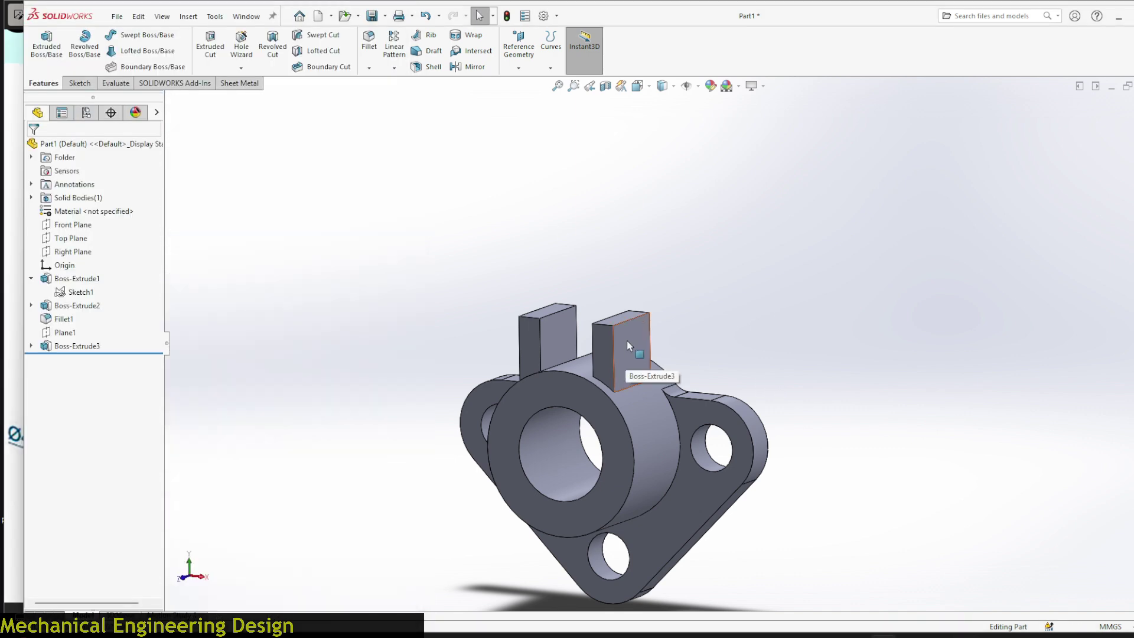
click(630, 346)
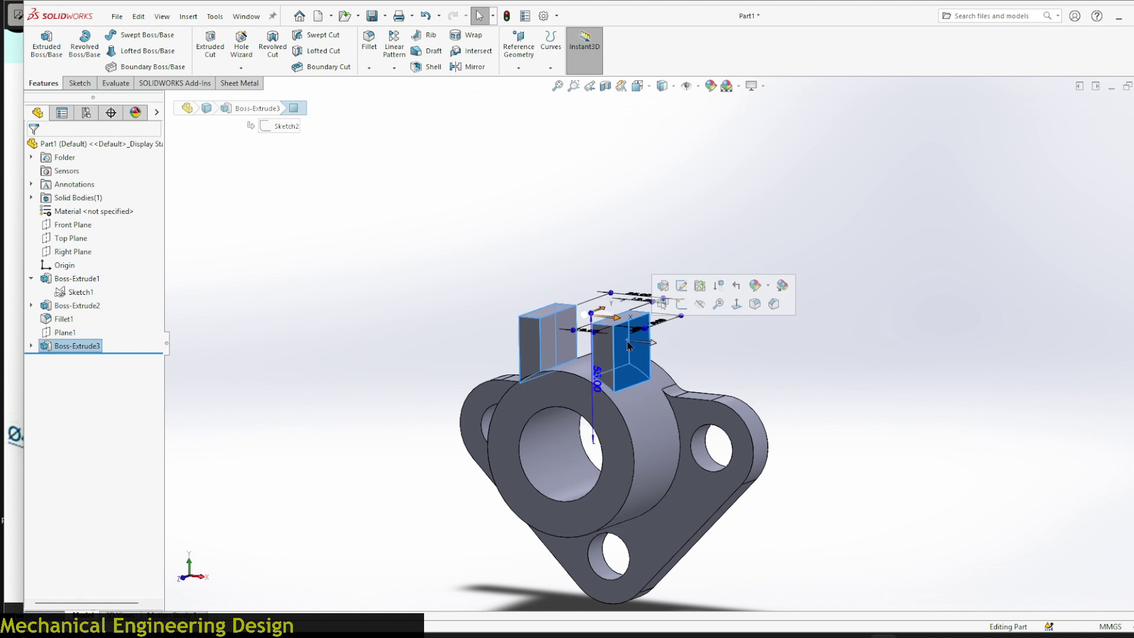
click(682, 304)
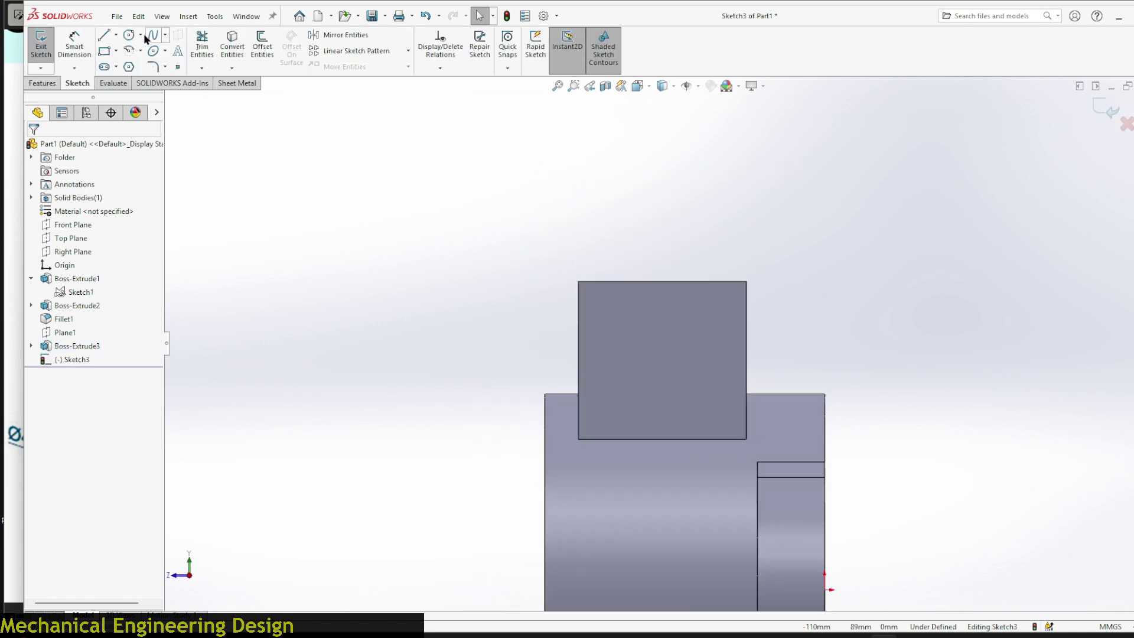
click(129, 35)
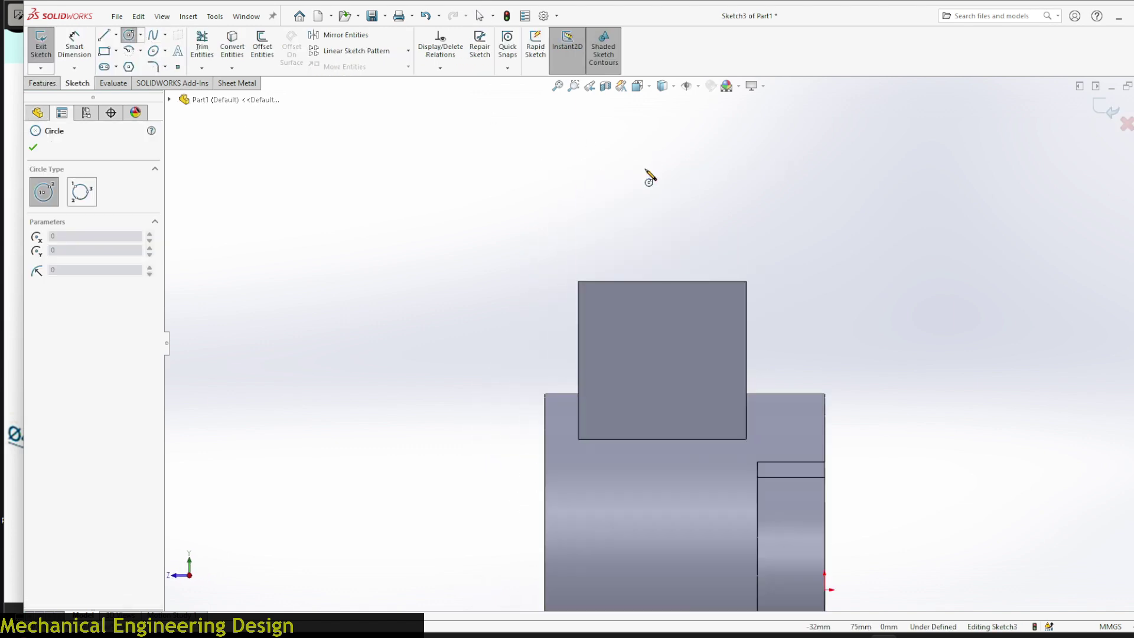
click(661, 281)
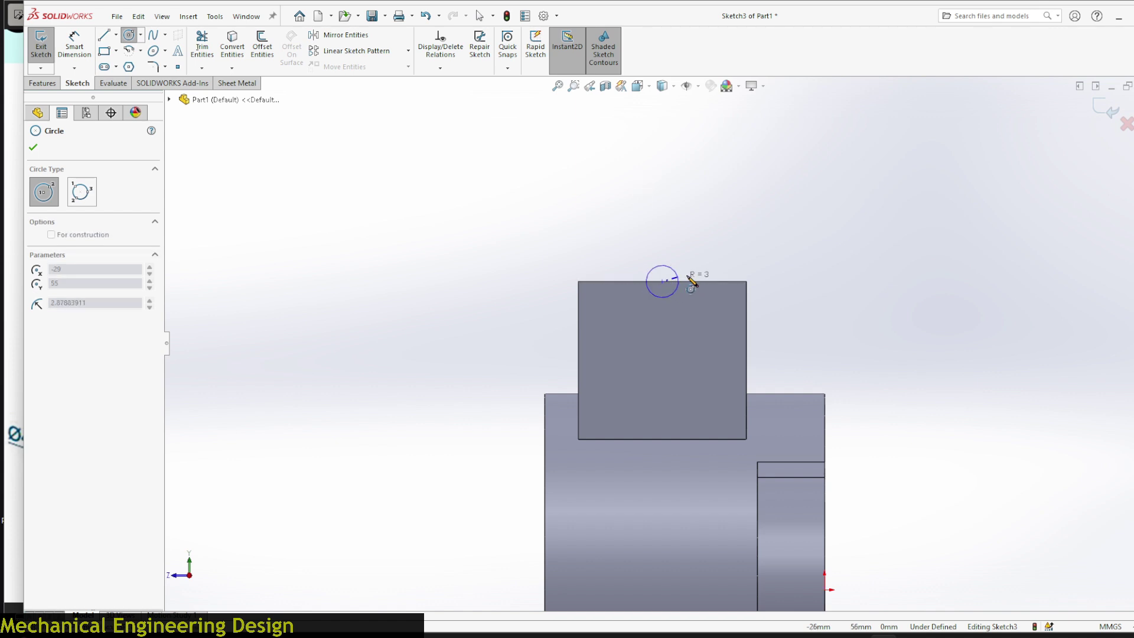
click(747, 282)
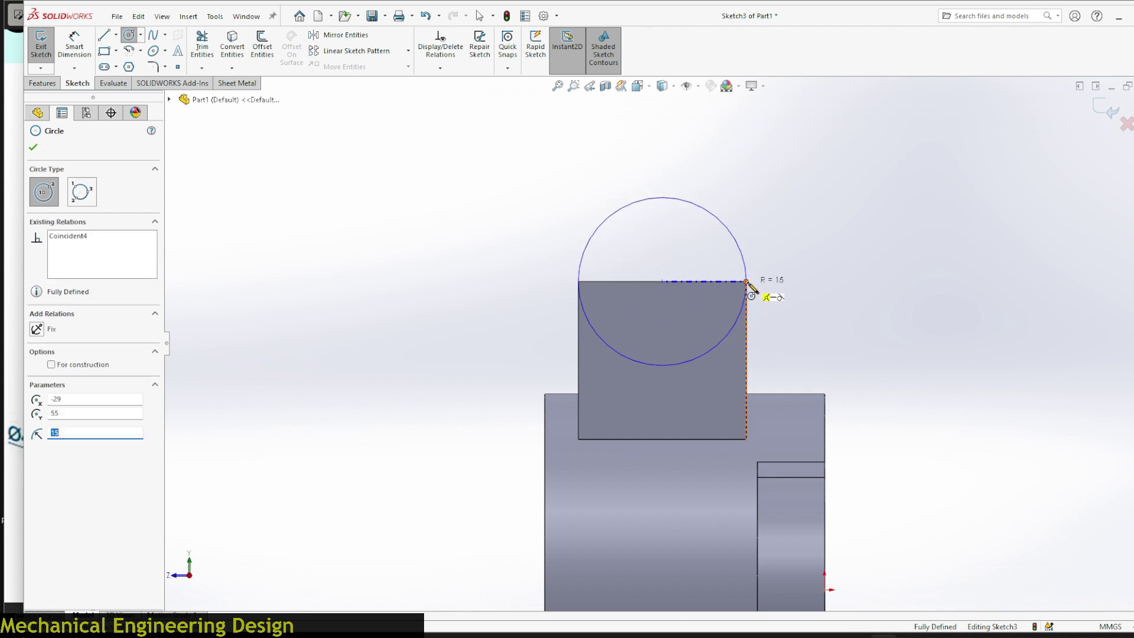
right_click(547, 177)
click(568, 183)
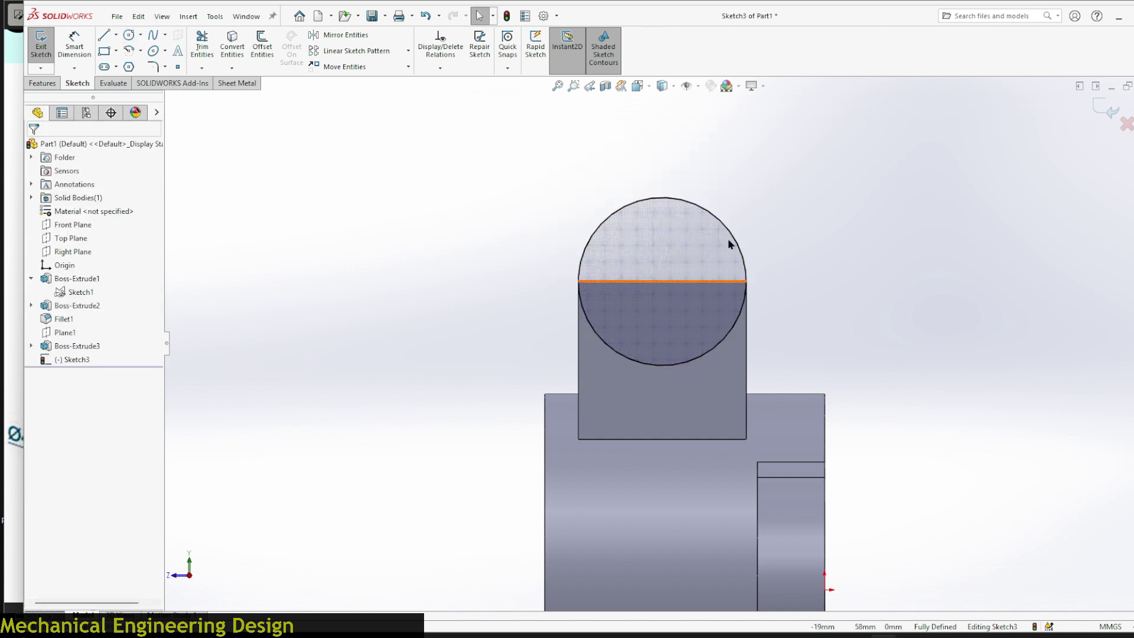
- Extrude the R15 circle 4 mm in Direction 1 and 10 mm in Direction 2
key(f)
click(43, 83)
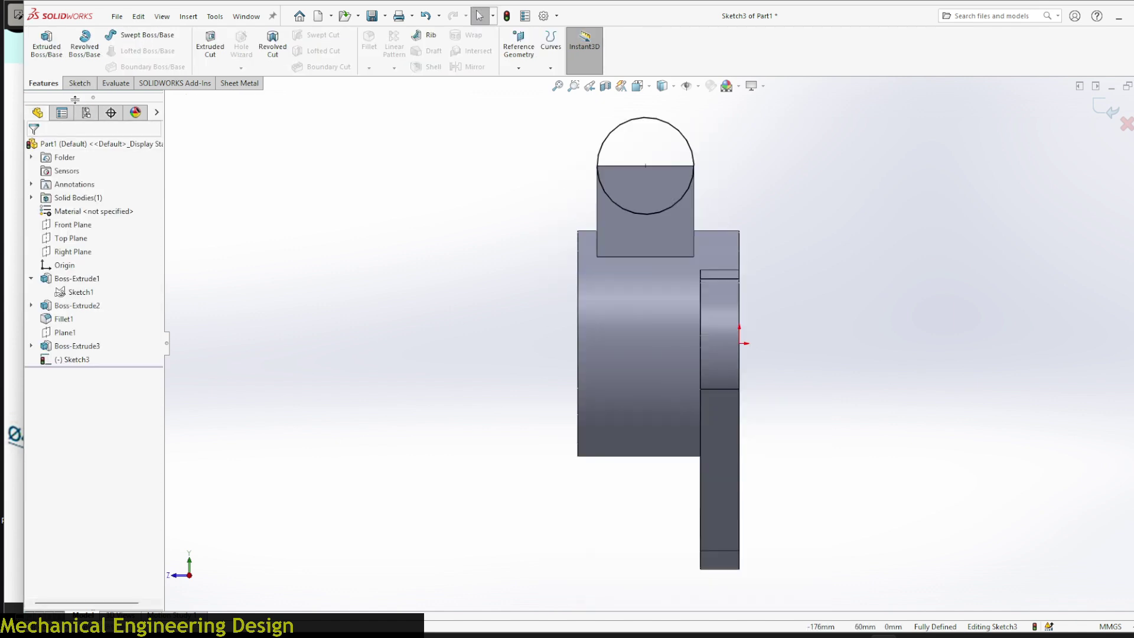
click(52, 43)
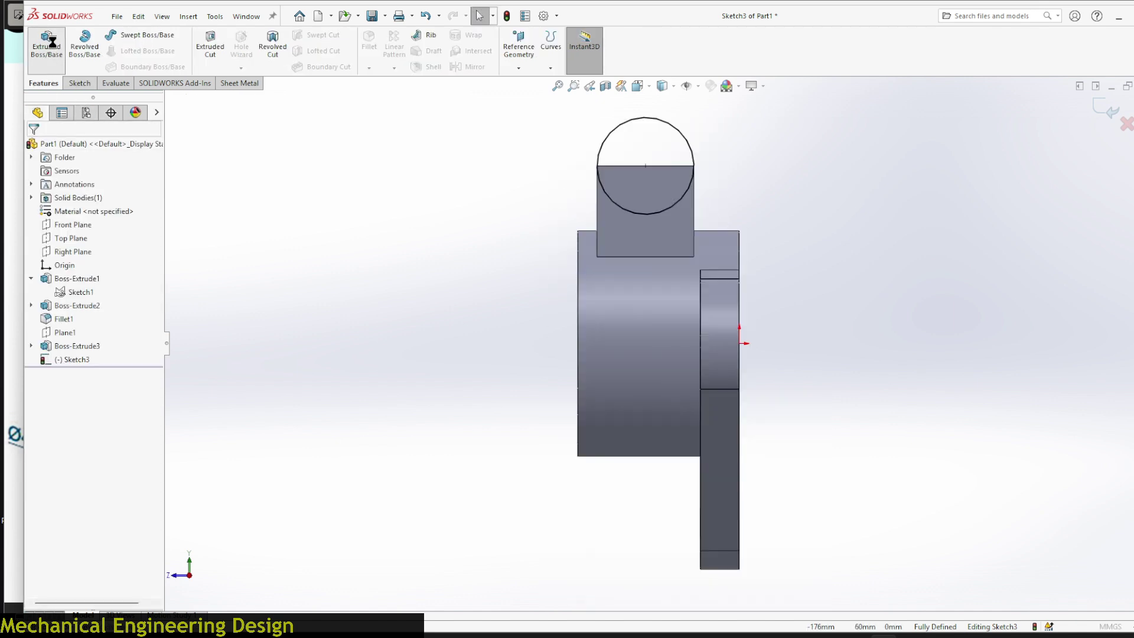
scroll(693, 289, down, 5)
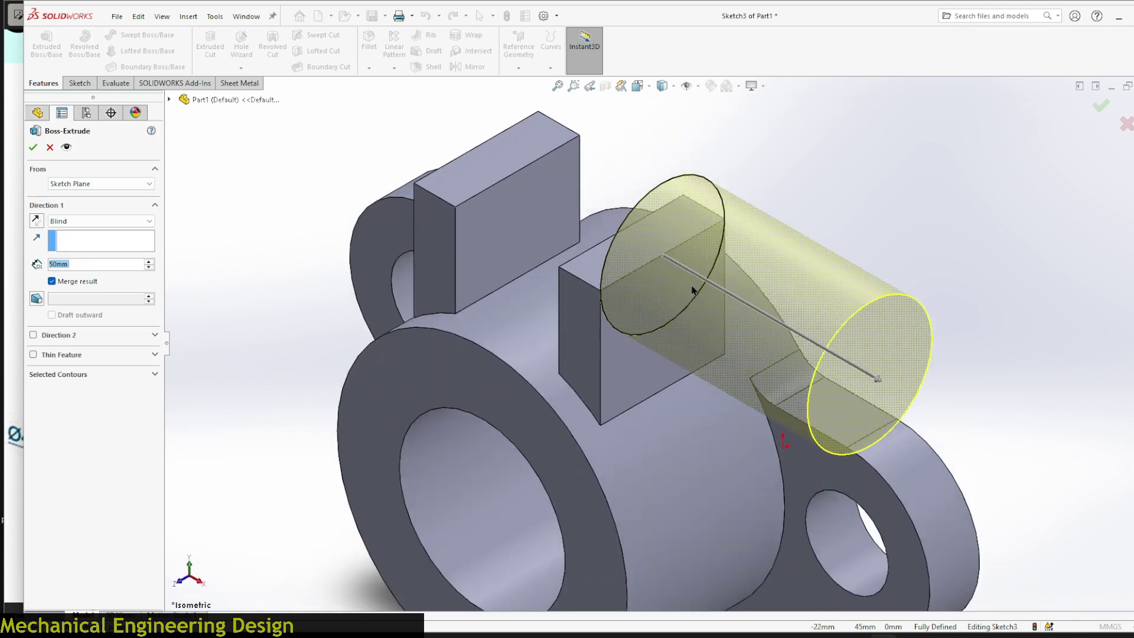
click(6, 239)
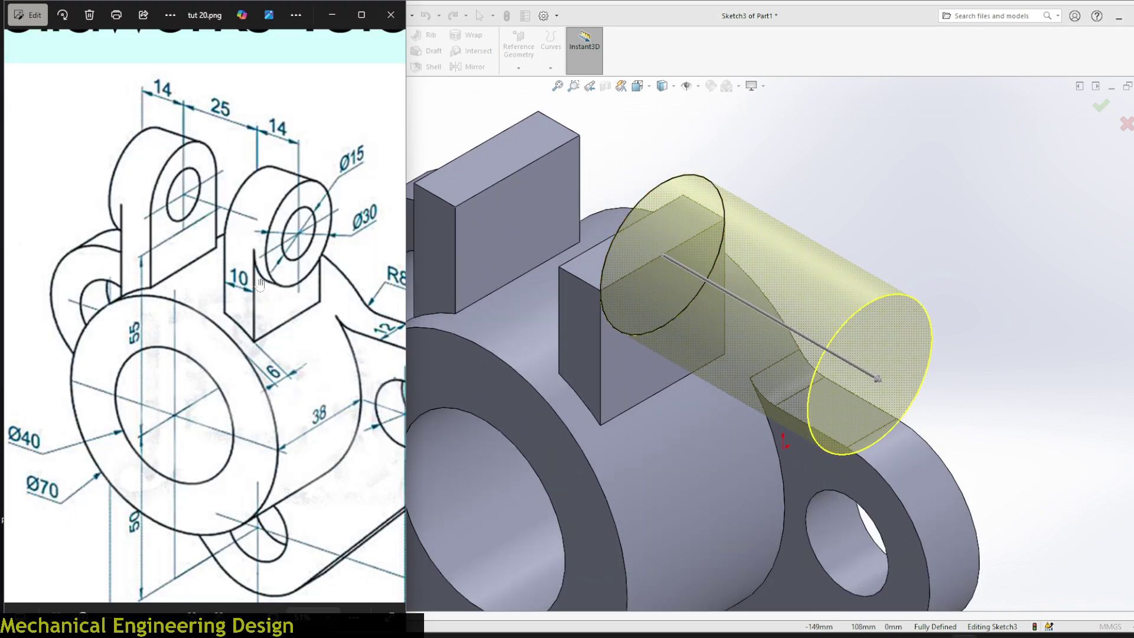
scroll(293, 281, down, 2)
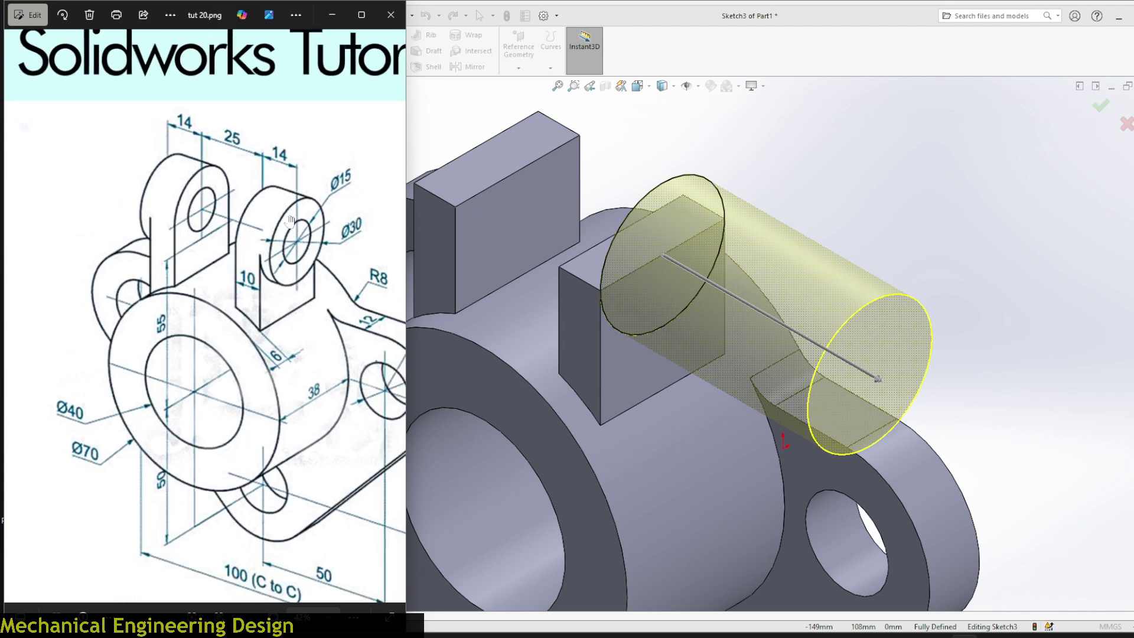
scroll(257, 130, up, 4)
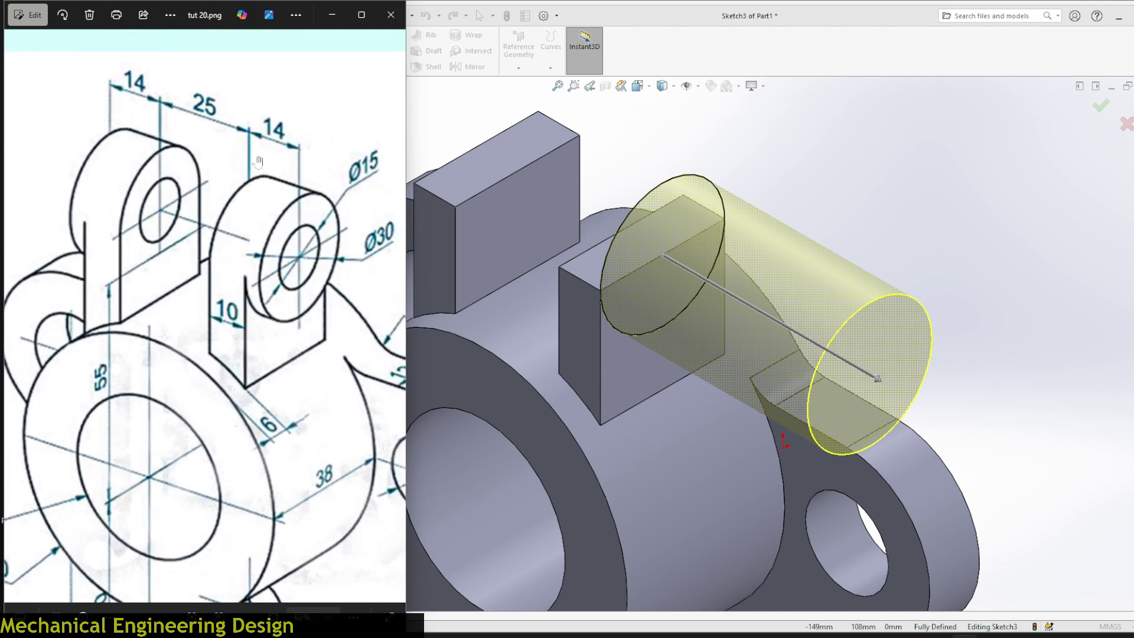
click(478, 108)
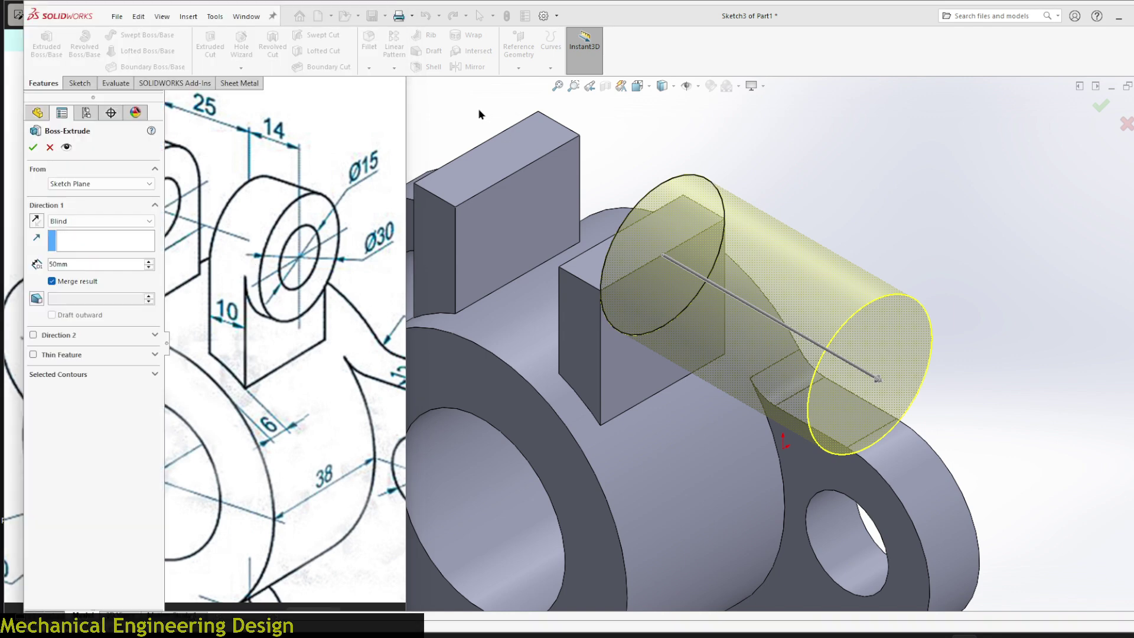
text(4)
key(Return)
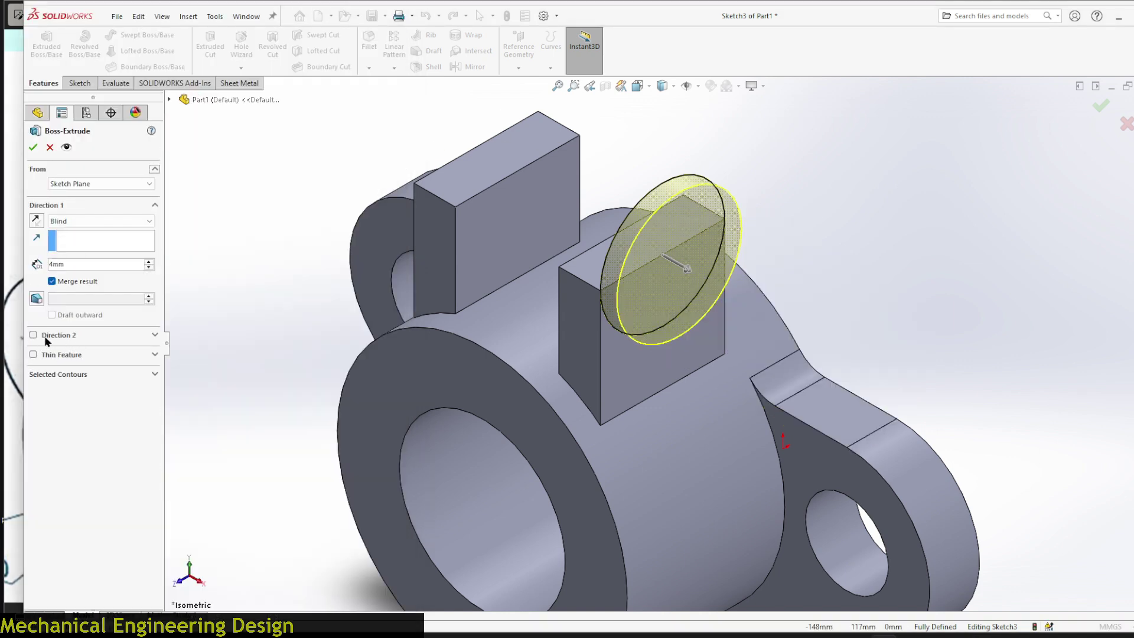
click(33, 335)
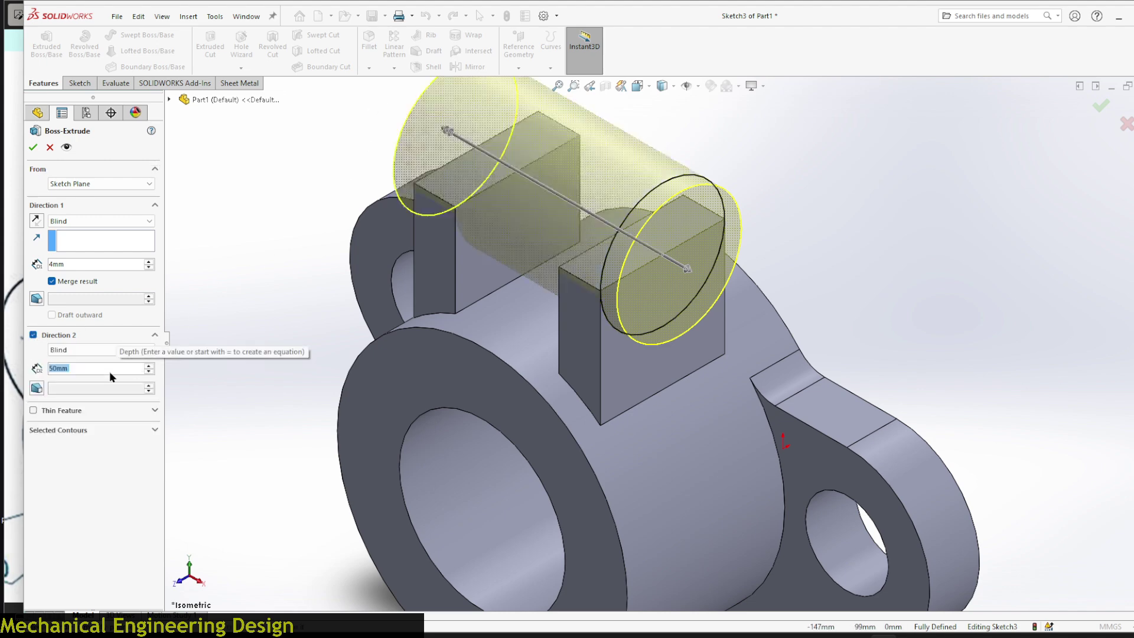
text(10)
key(Return)
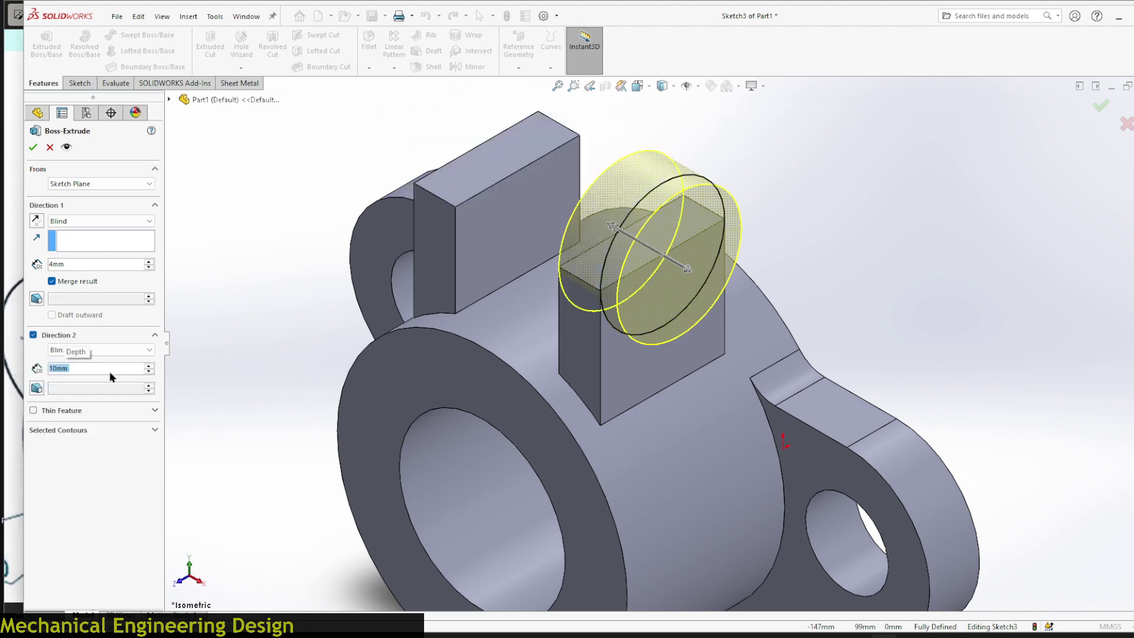
mouse_move(258, 271)
middle_down()
mouse_move(296, 284)
mouse_move(258, 276)
middle_up()
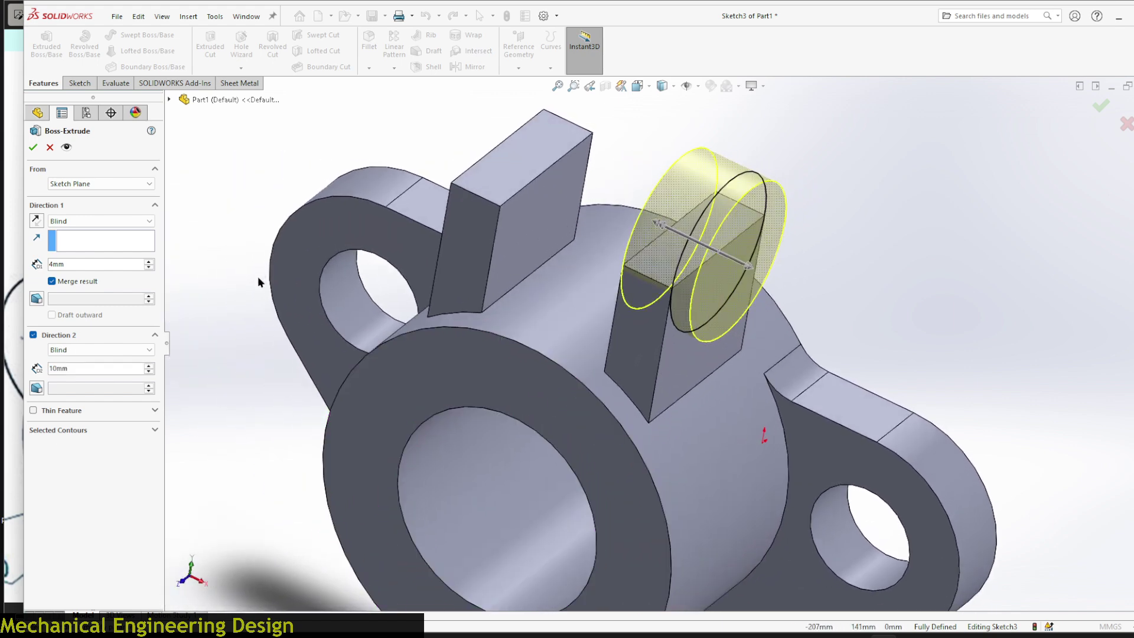
click(32, 147)
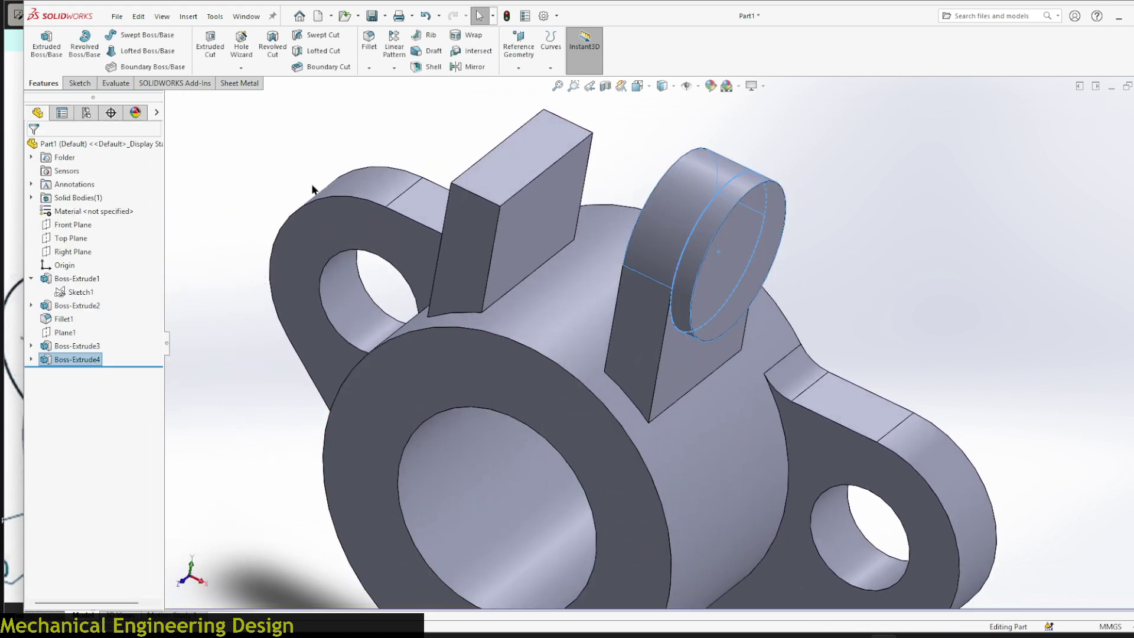
- Sketch a circle centred on the right lug's rounded end face
key(Escape)
key(z)
middle_drag(813, 265, 818, 232)
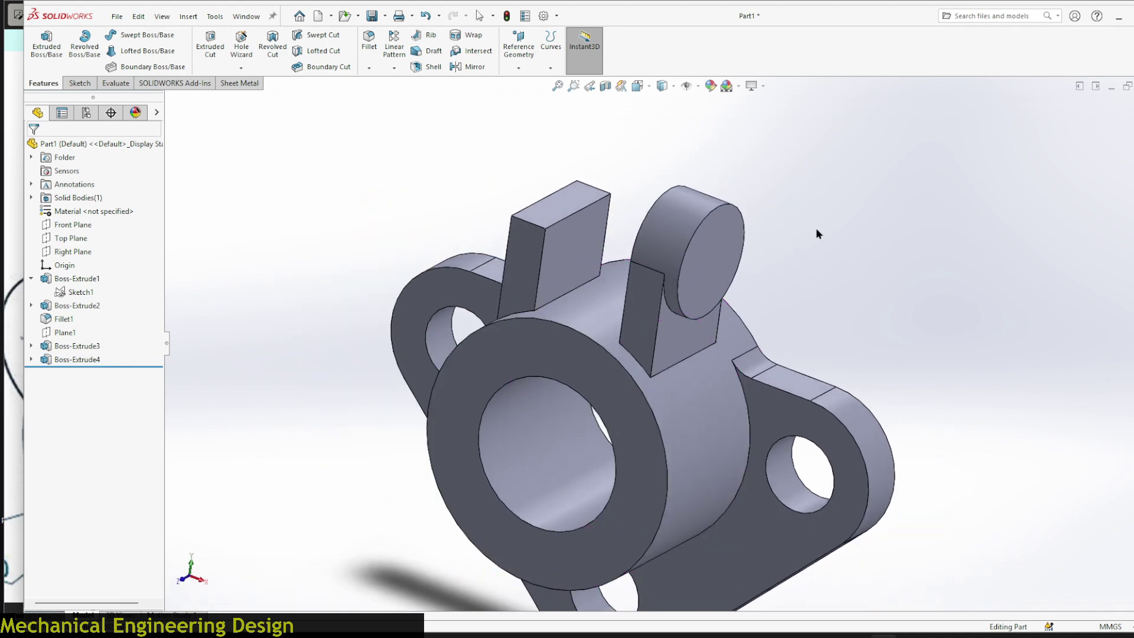
click(13, 225)
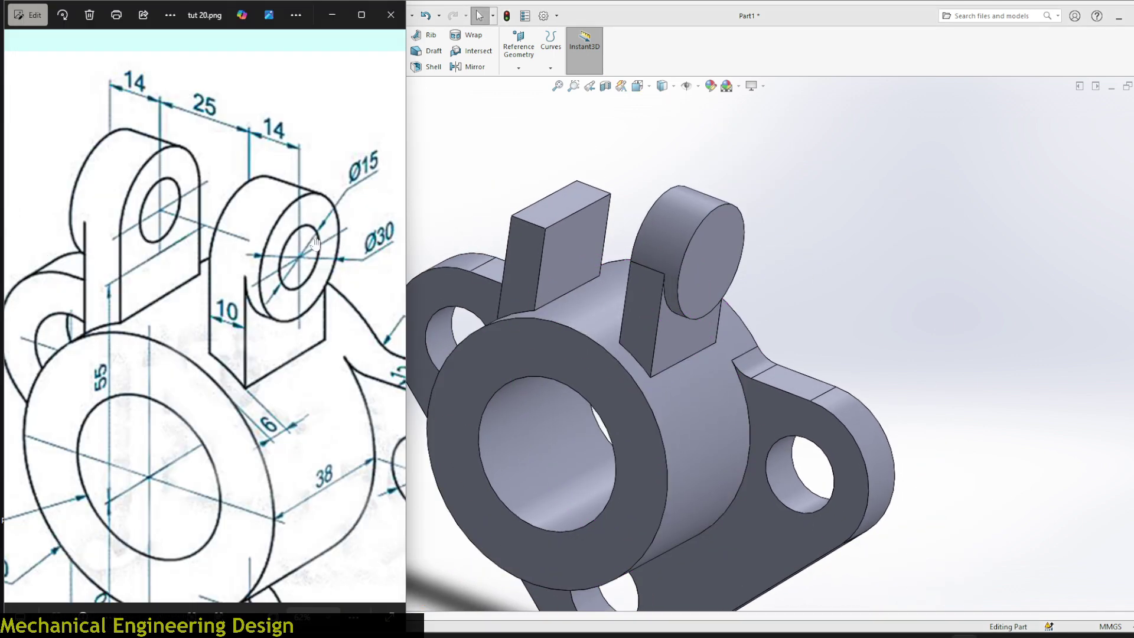
click(586, 136)
click(715, 251)
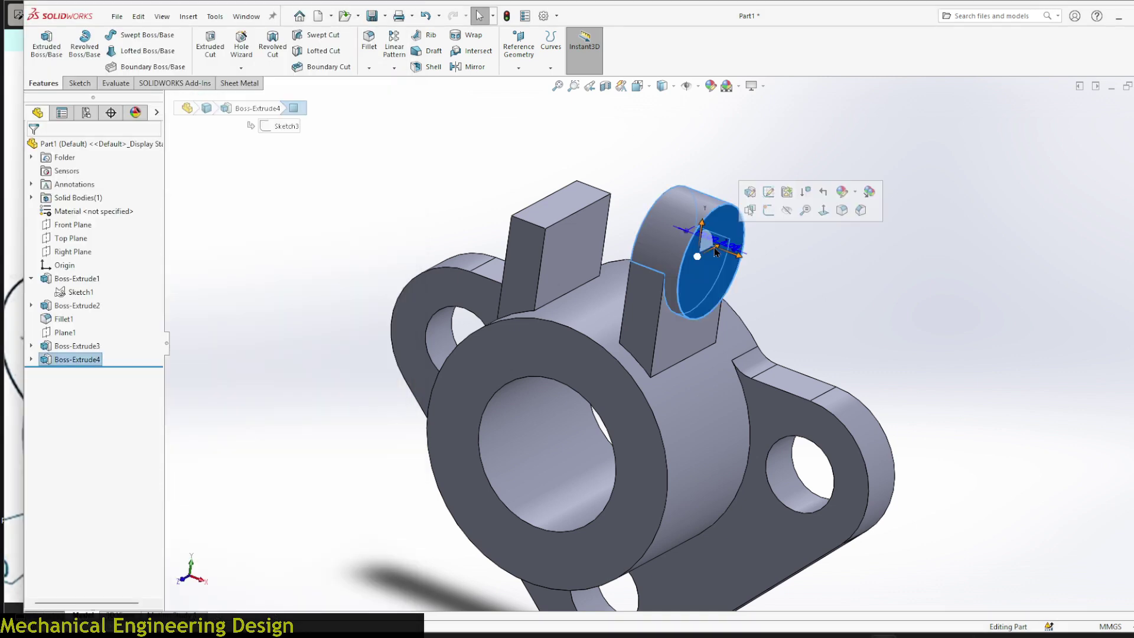
click(770, 211)
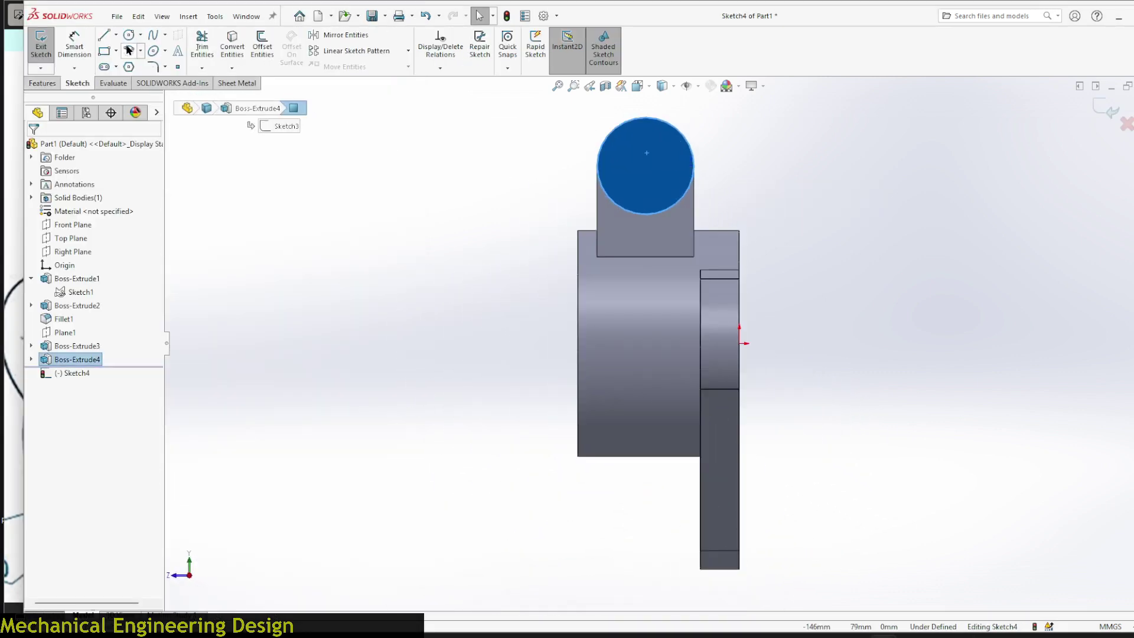
click(128, 35)
scroll(697, 142, down, 4)
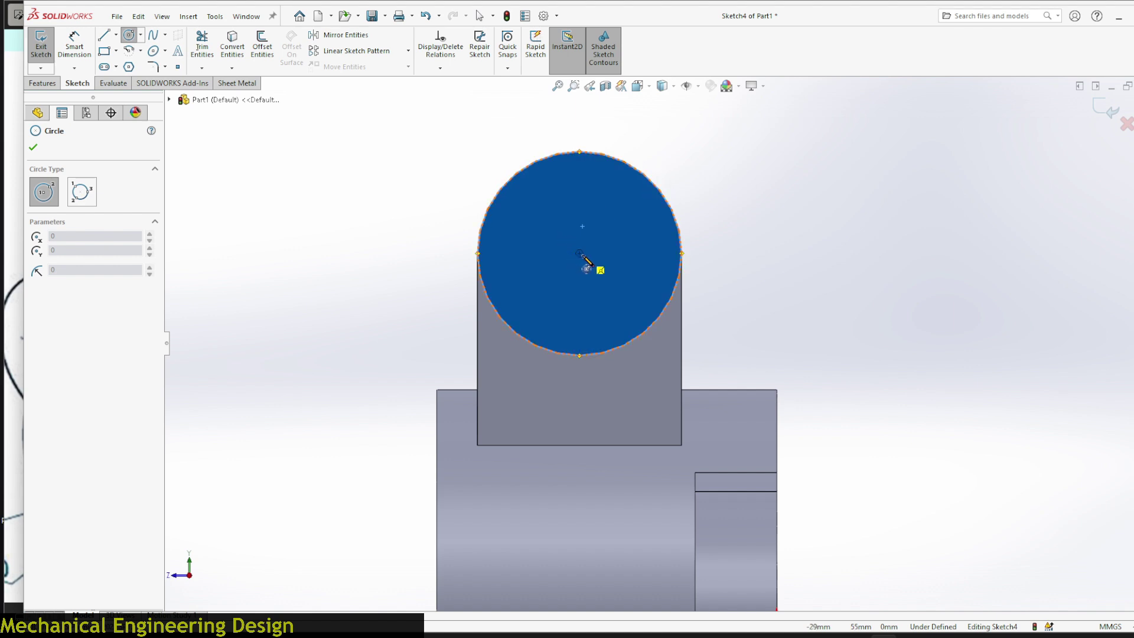
click(579, 253)
click(620, 212)
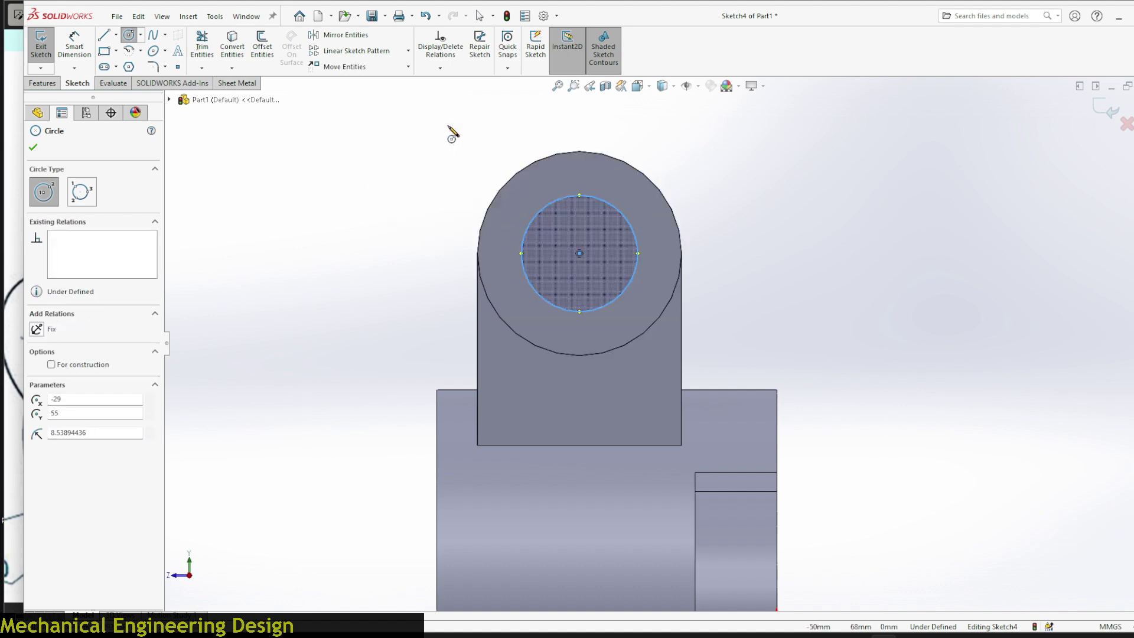
key(Escape)
- Dimension the circle's diameter to 15 mm
key(d)
click(534, 235)
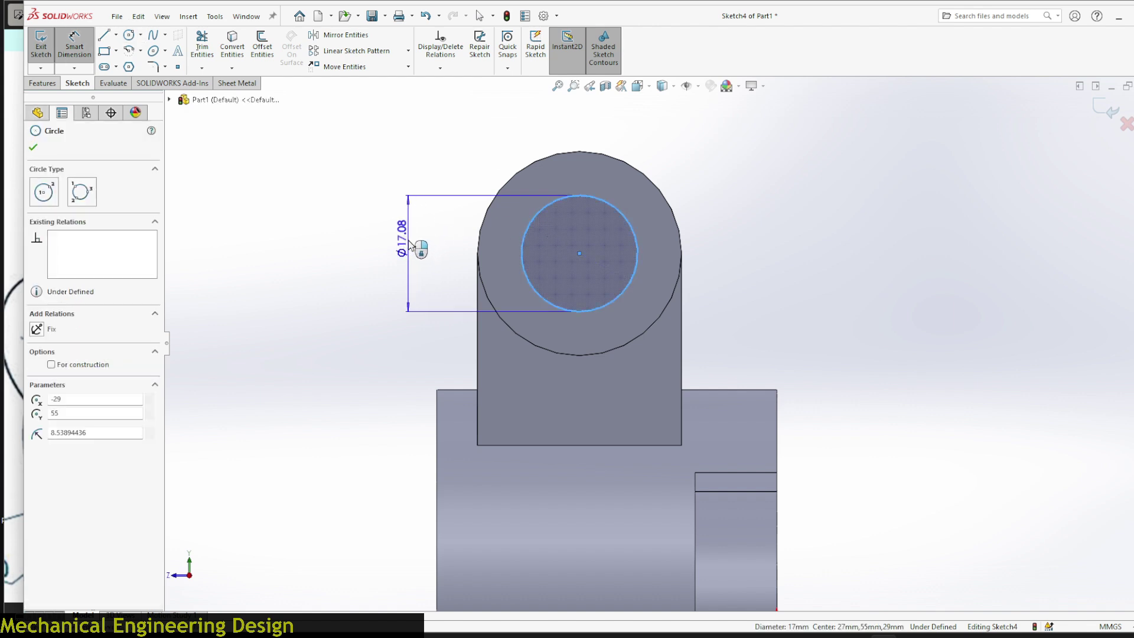
click(409, 243)
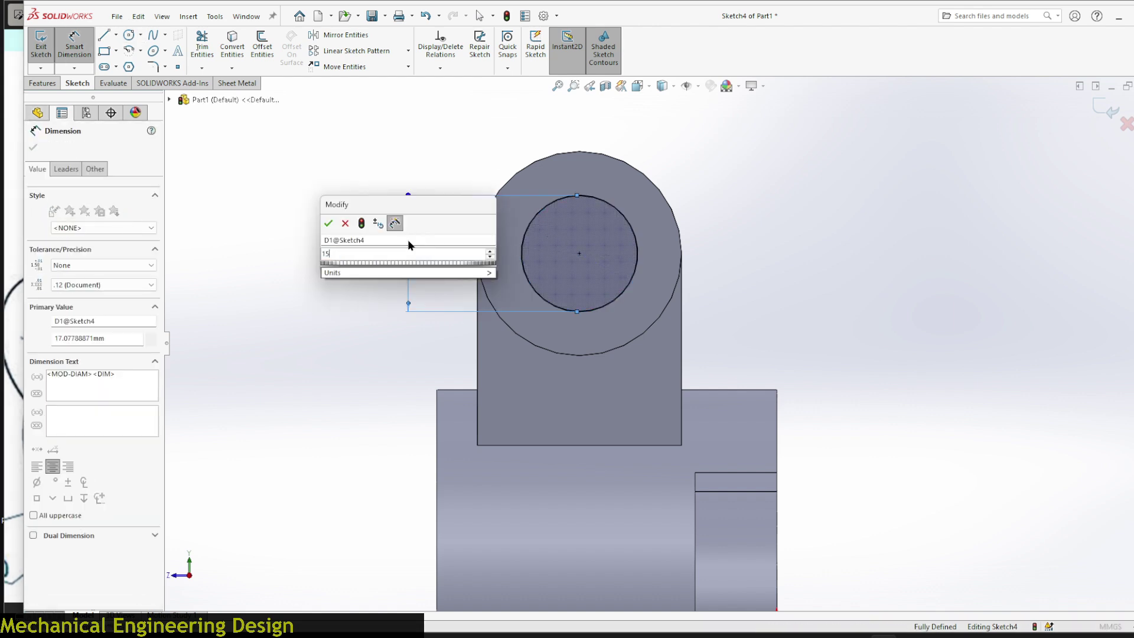
key(Return)
key(Return)
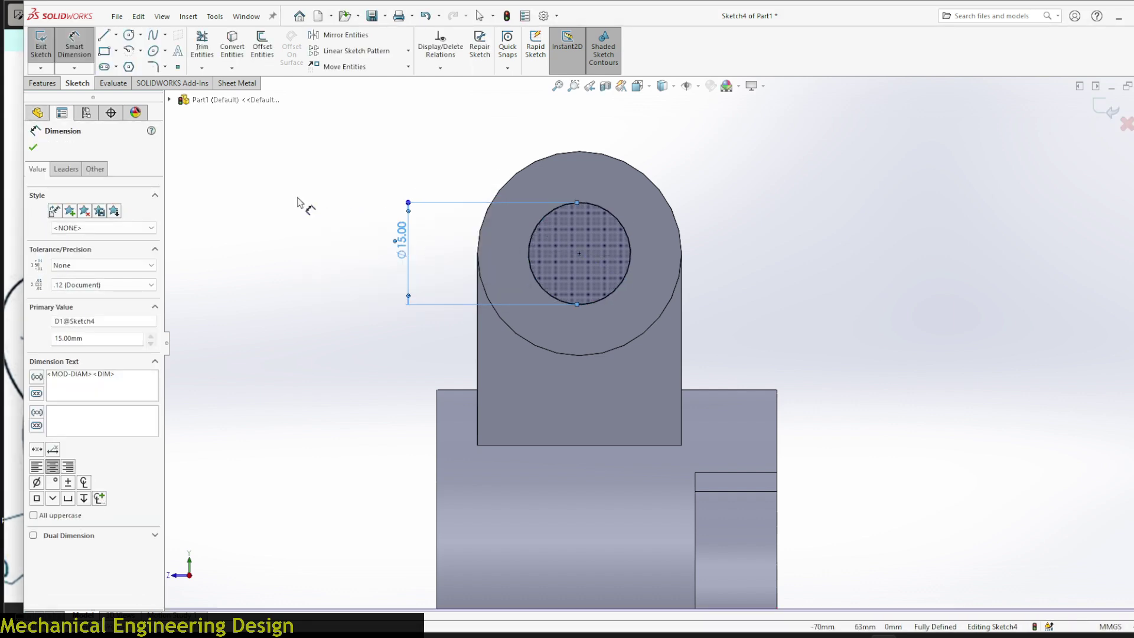
click(303, 211)
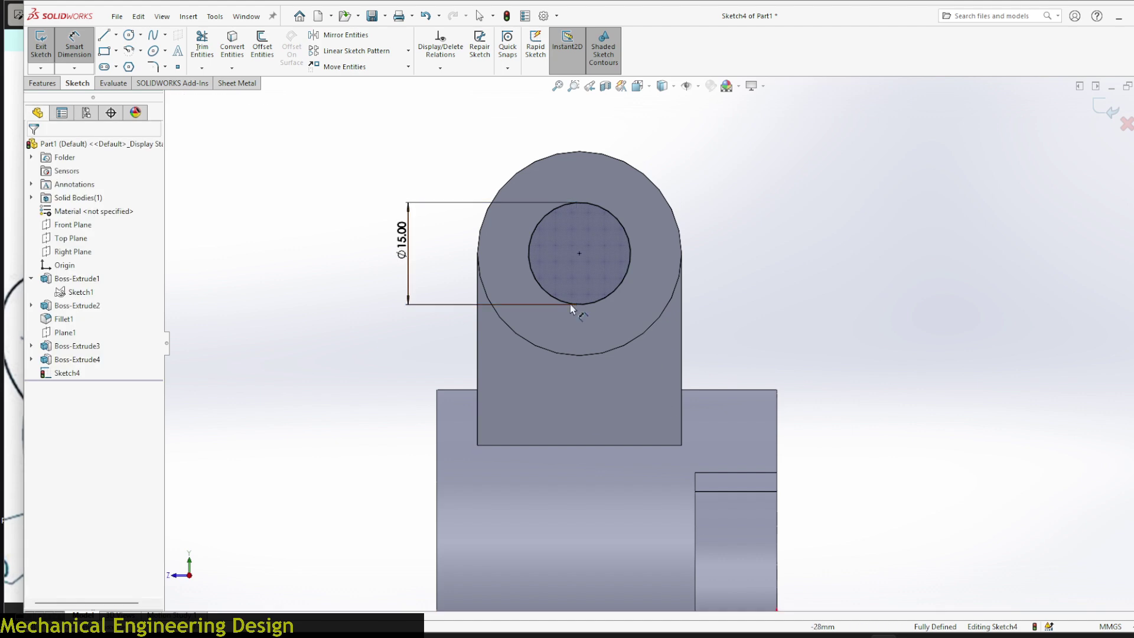
- Cut the Ø15 circle Up To Next through the right lug's rounded top
click(33, 84)
click(217, 44)
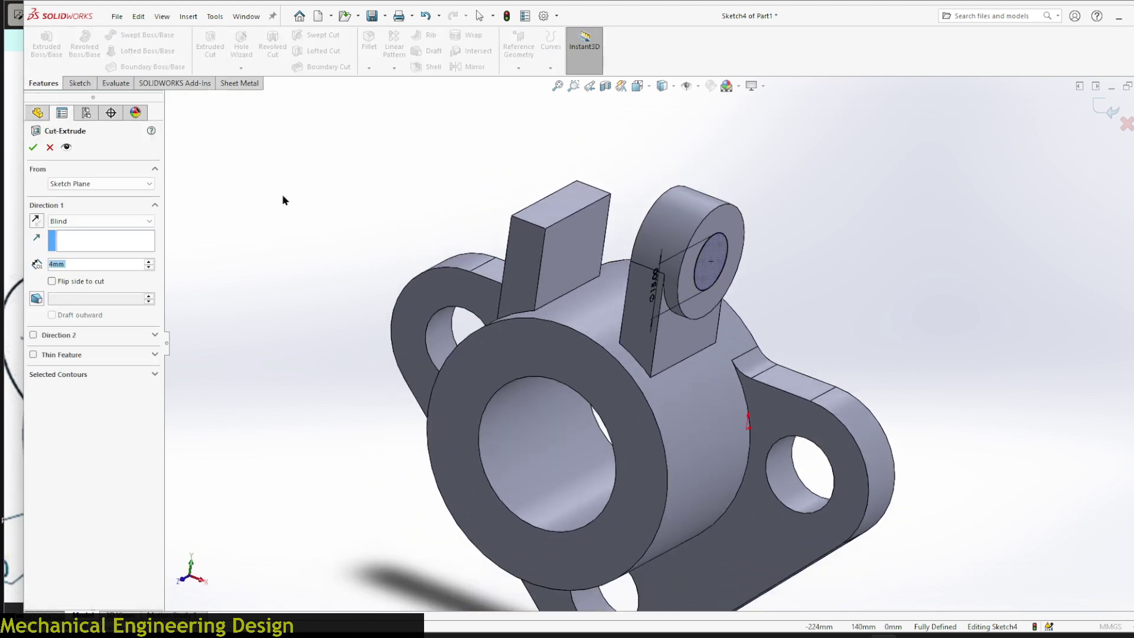
click(94, 221)
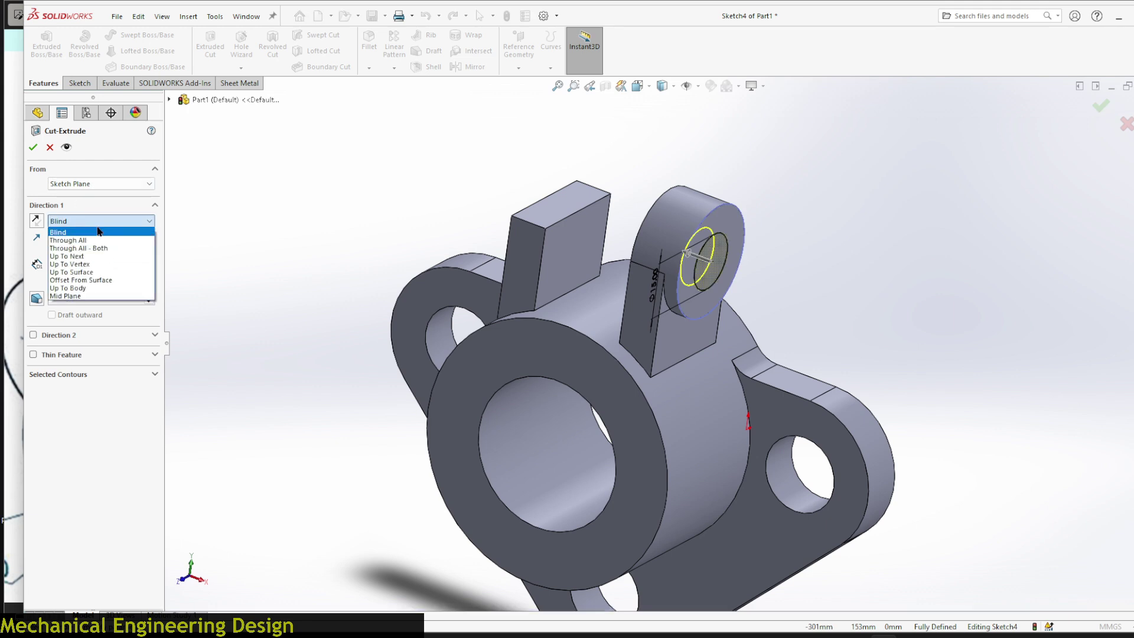
click(88, 256)
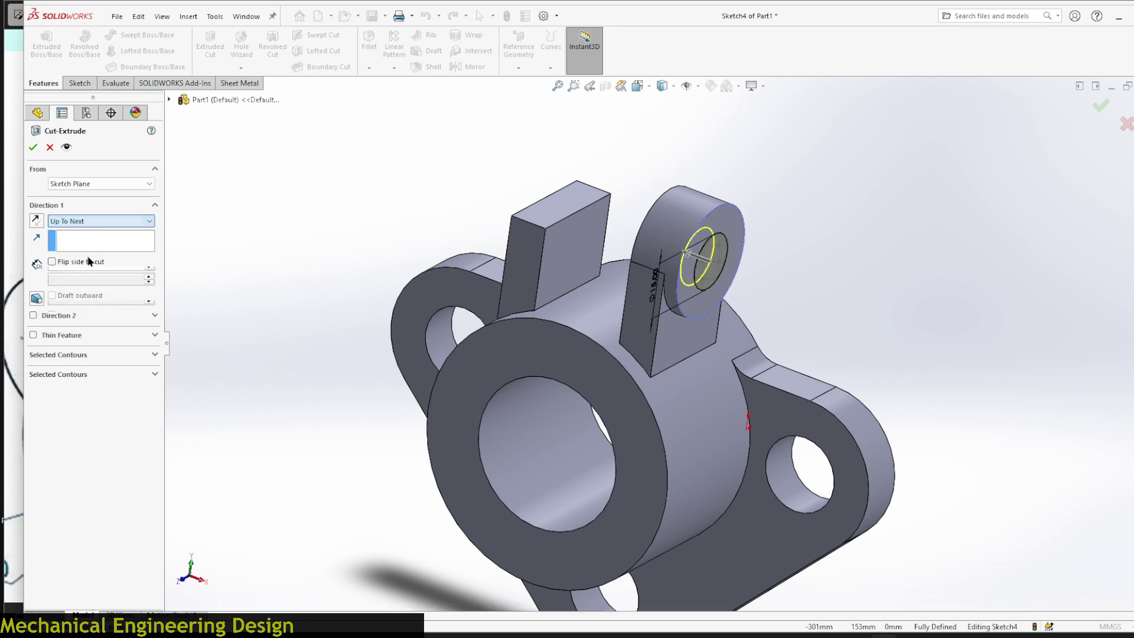
click(33, 147)
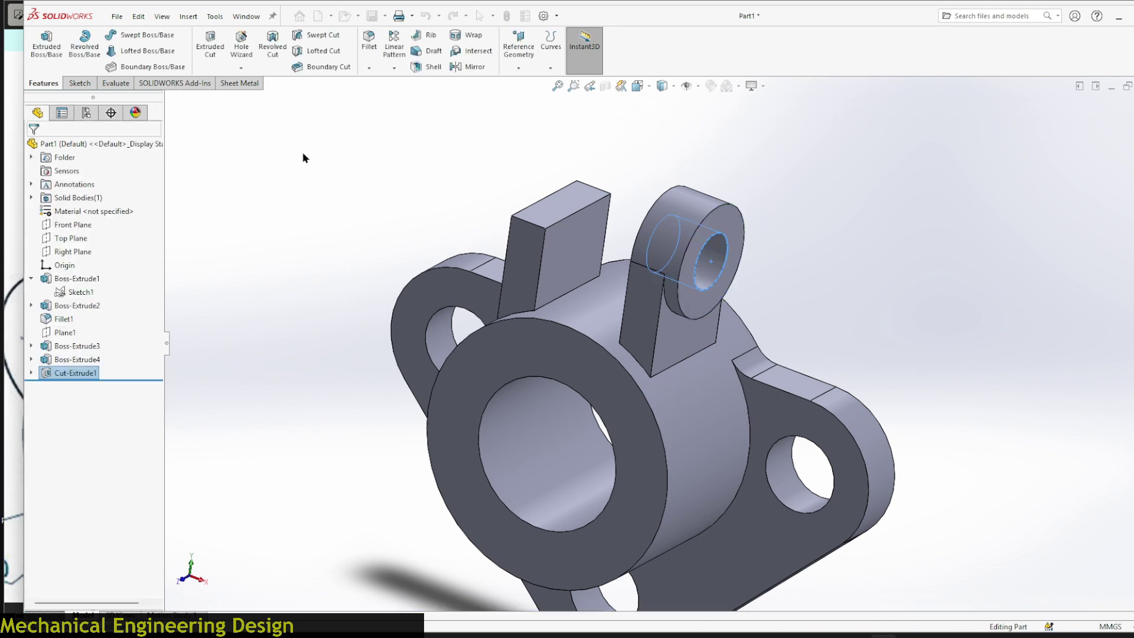
middle_drag(304, 156, 473, 91)
- Mirror Boss-Extrude4 and Cut-Extrude1 across the Right Plane onto the other lug
click(472, 66)
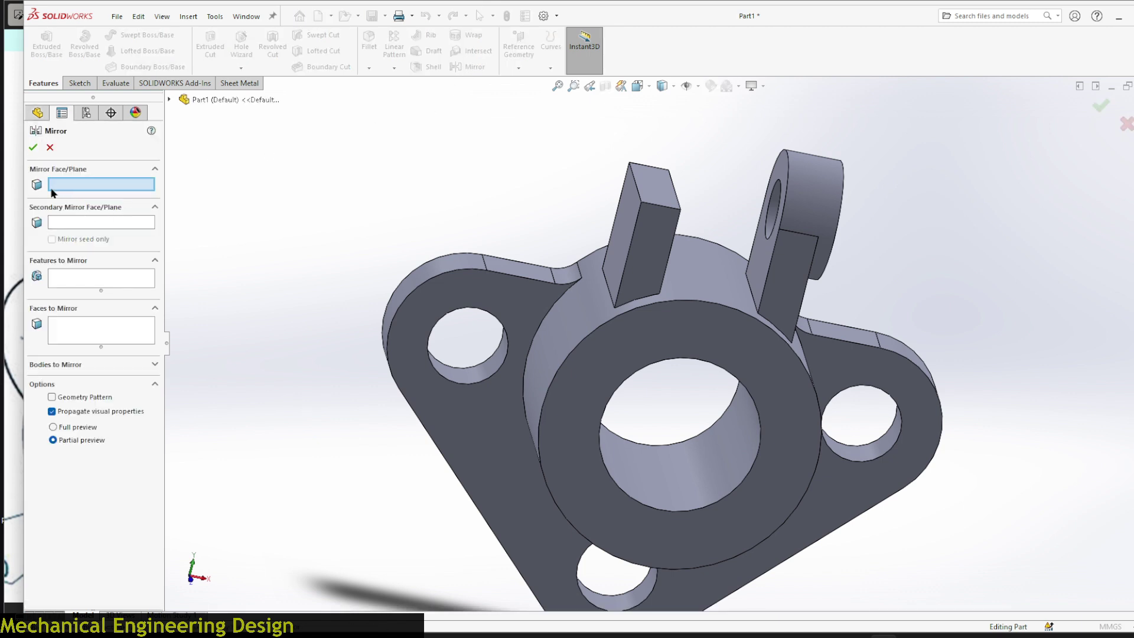
click(170, 101)
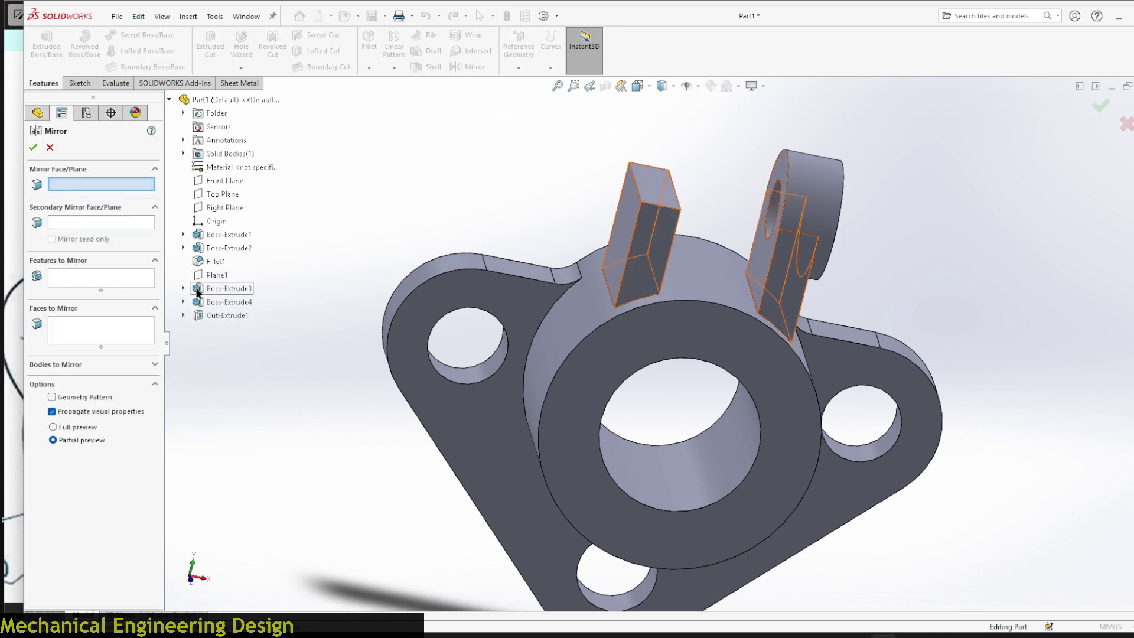
click(231, 209)
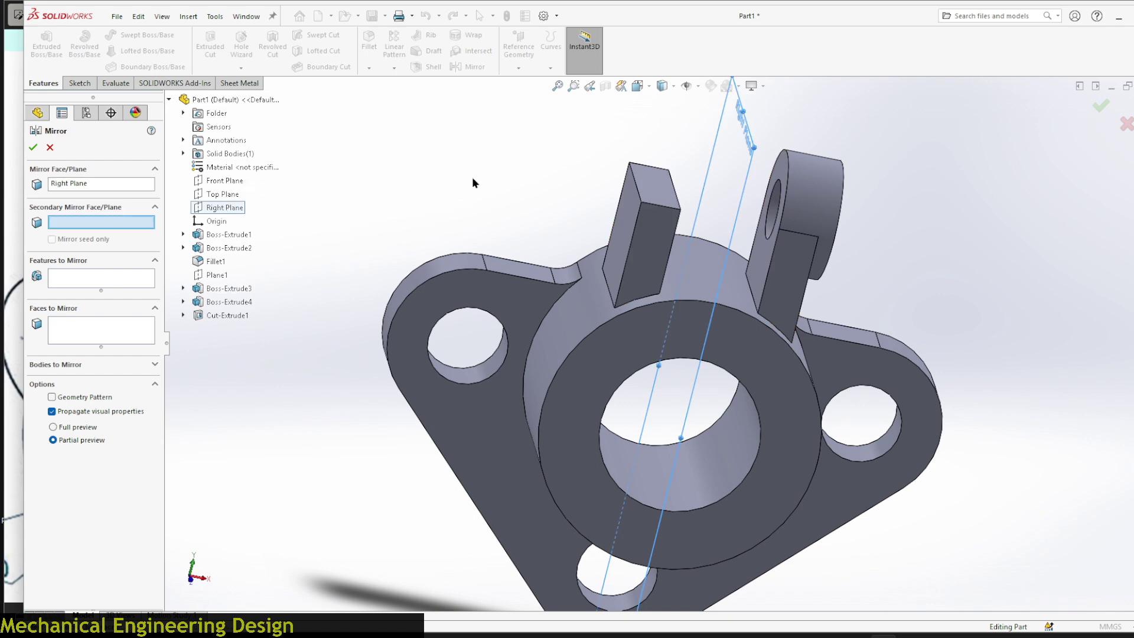
middle_drag(473, 183, 458, 150)
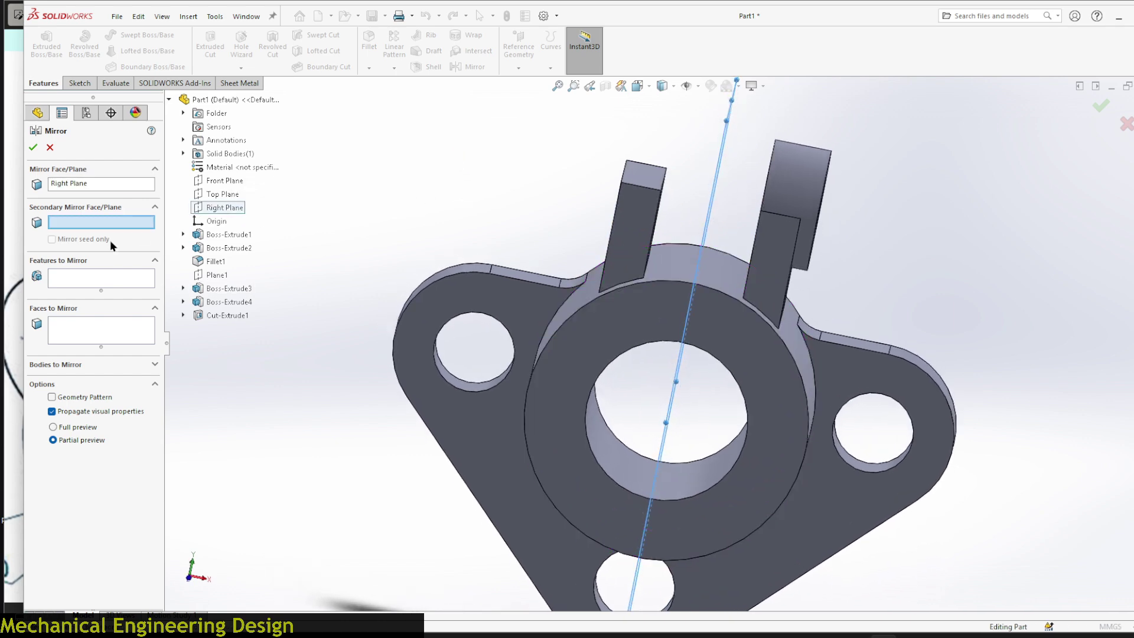
click(82, 278)
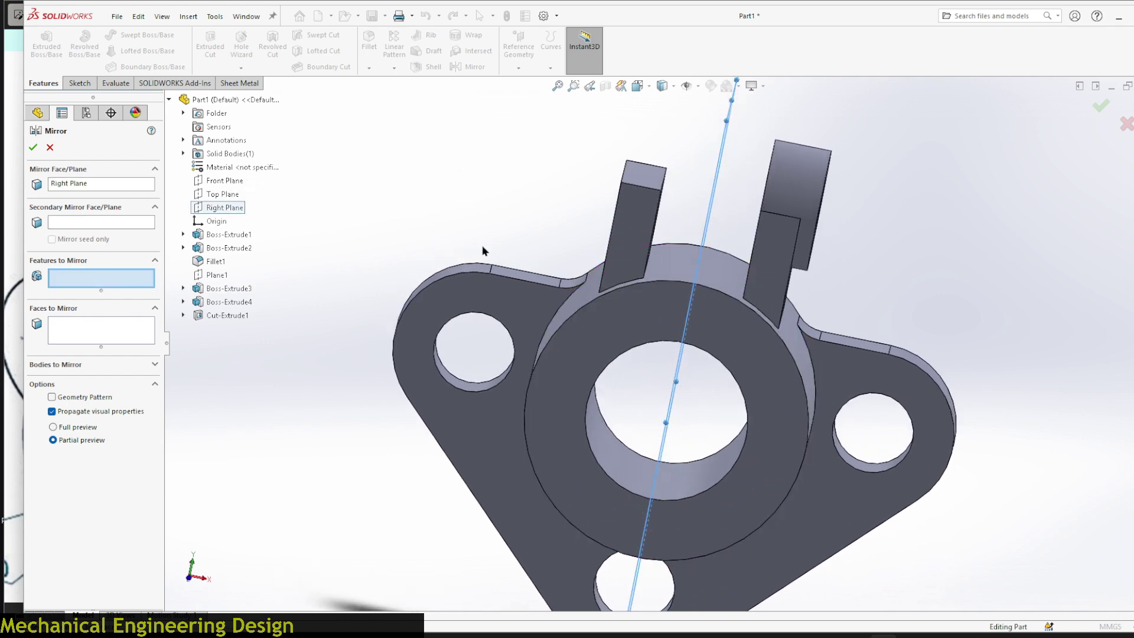
click(806, 177)
middle_drag(928, 207, 809, 189)
click(749, 194)
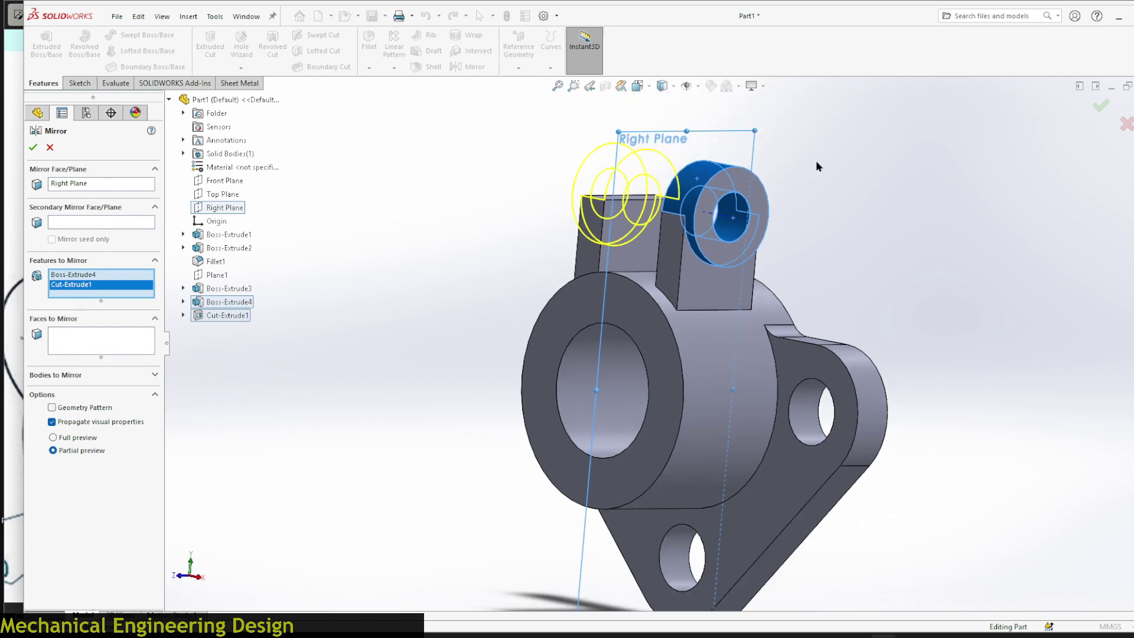
middle_drag(812, 168, 874, 181)
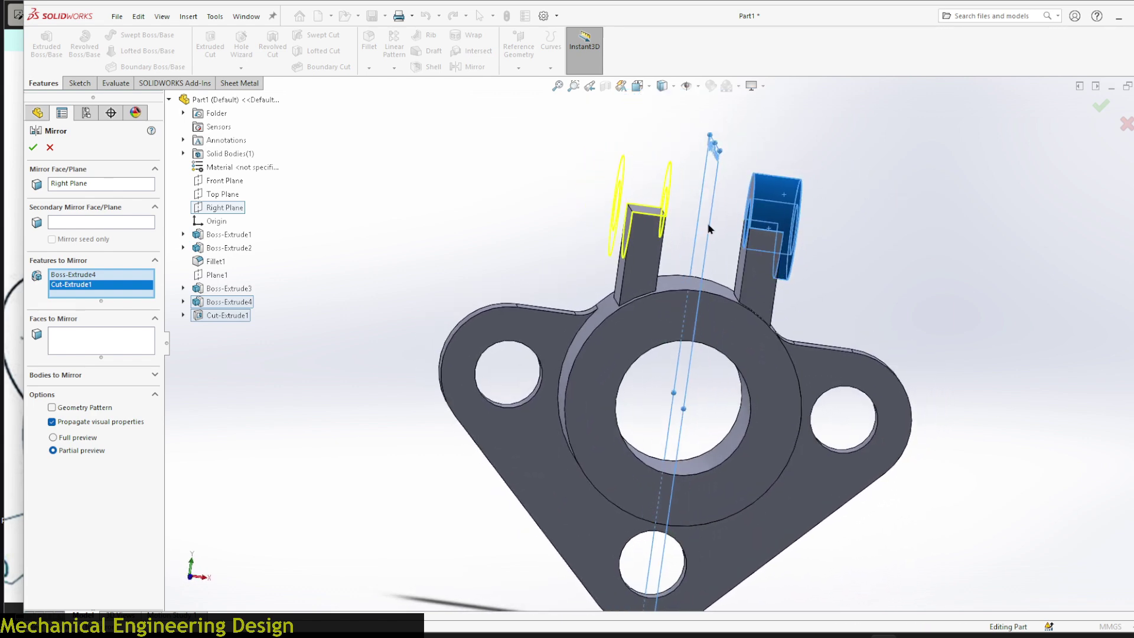
click(34, 148)
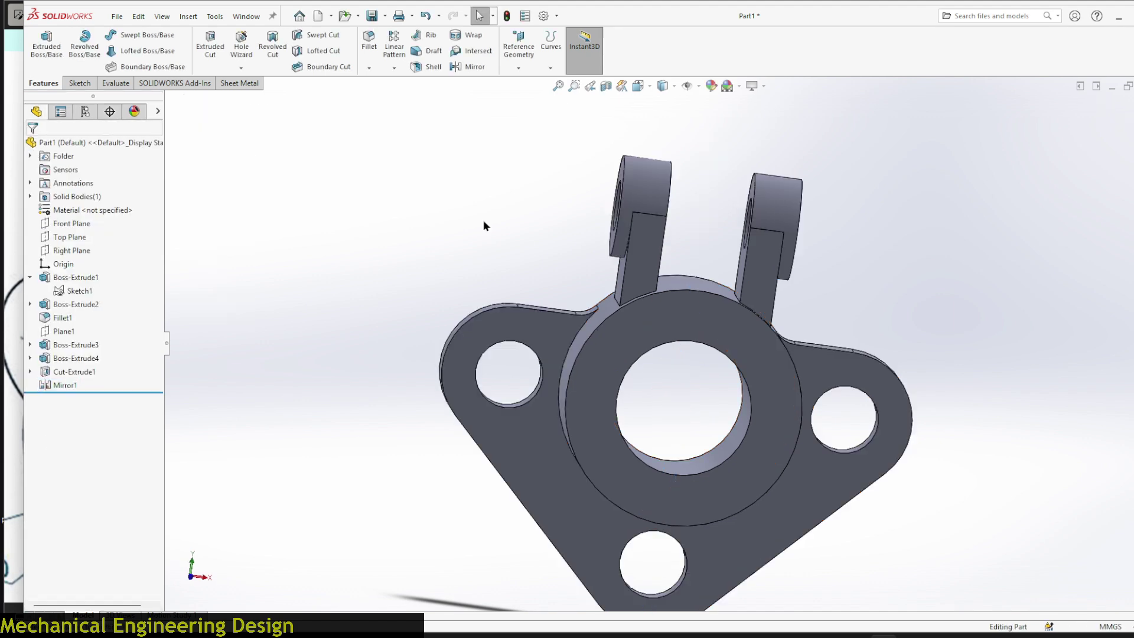
- Show the part in isometric view and compare it with the tut 20.png reference drawing
mouse_move(520, 227)
middle_down()
mouse_move(489, 233)
mouse_move(531, 230)
middle_up()
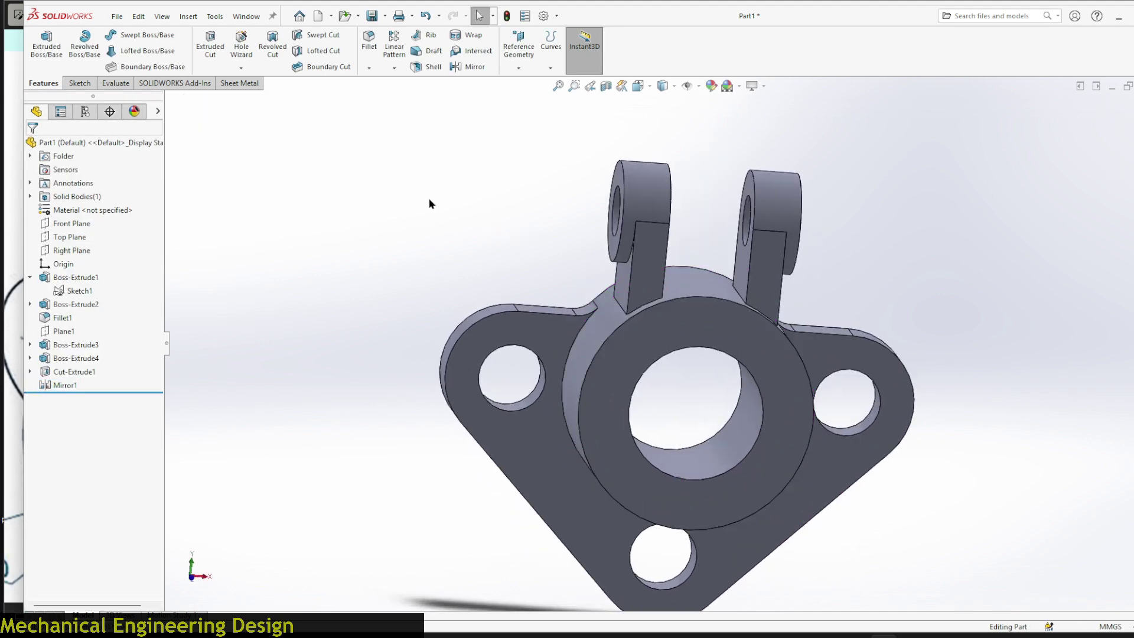
key(ctrl+7)
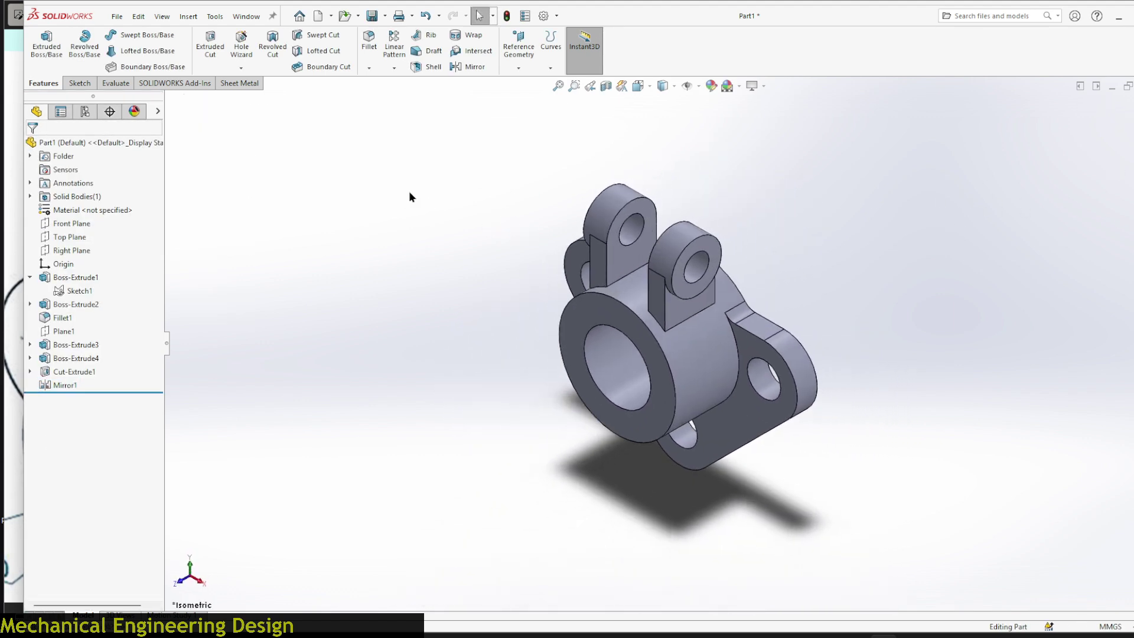
click(11, 211)
scroll(271, 213, up, 5)
scroll(271, 214, down, 5)
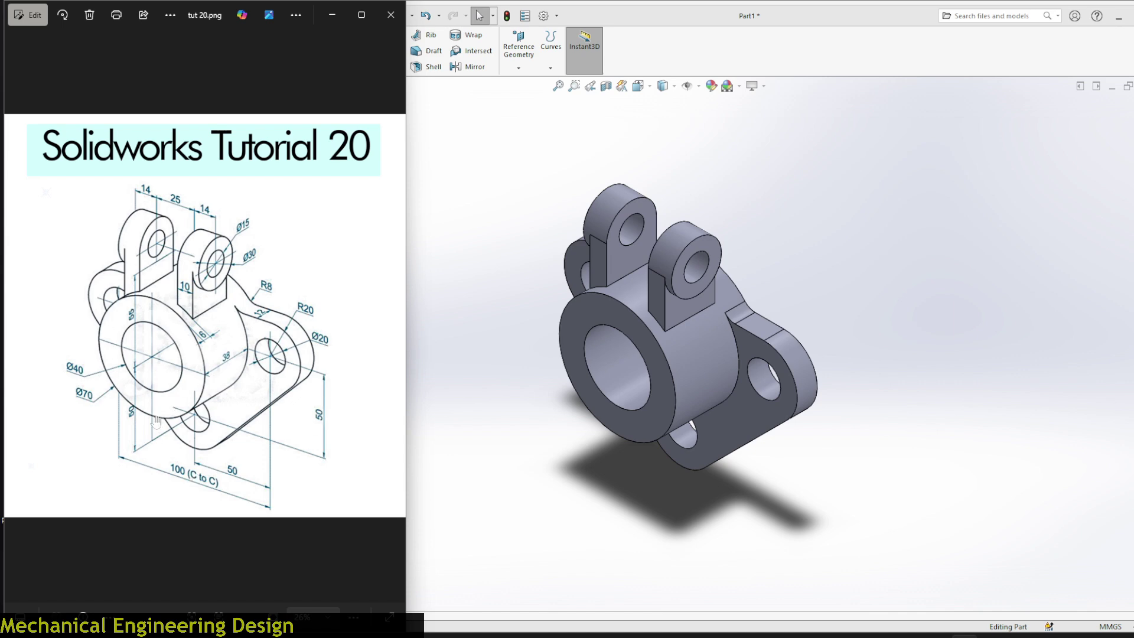
scroll(181, 319, up, 1)
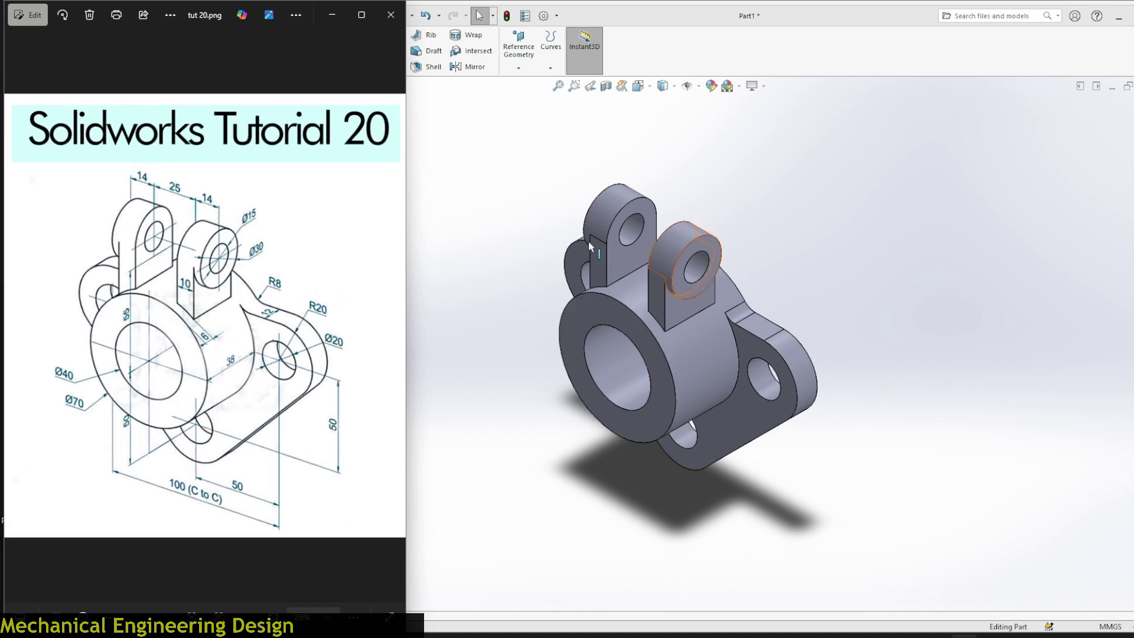
middle_drag(582, 593, 616, 597)
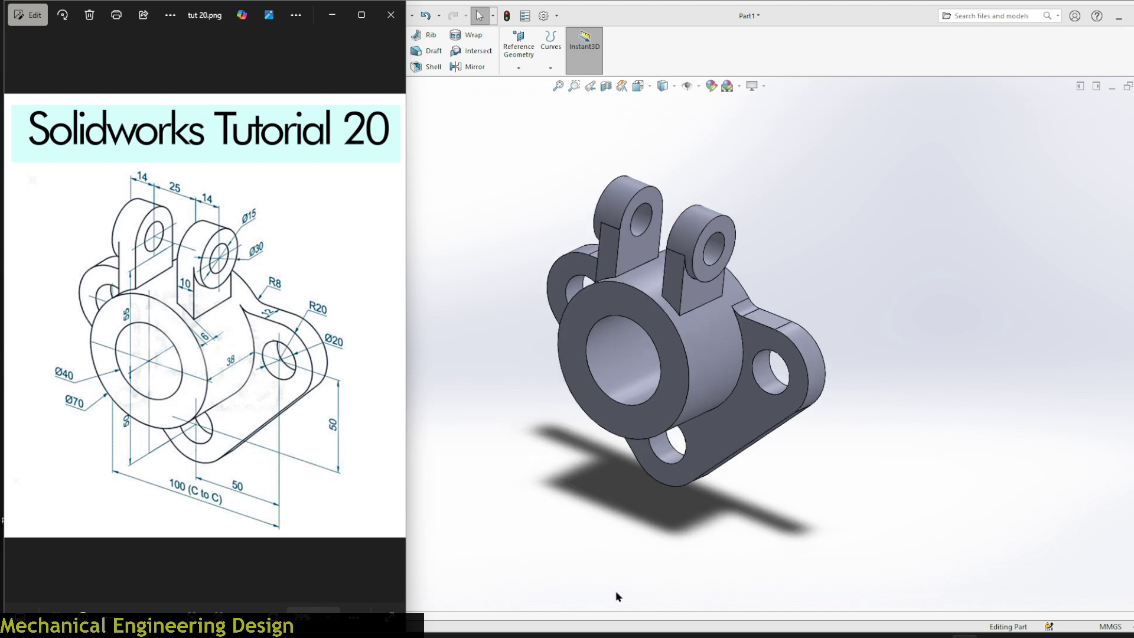